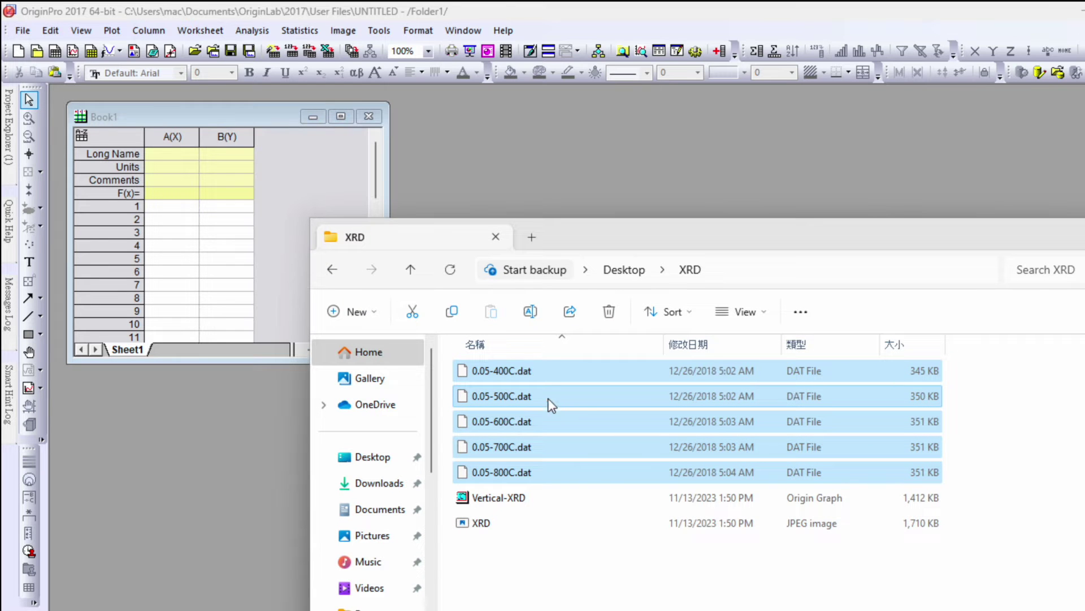
Step: Import the five 0.05-400C to 0.05-800C .dat files as separate workbooks and create an empty workbook beside them
{"action": "left_click_drag", "start_coordinate": [551, 404], "coordinate": [223, 227]}
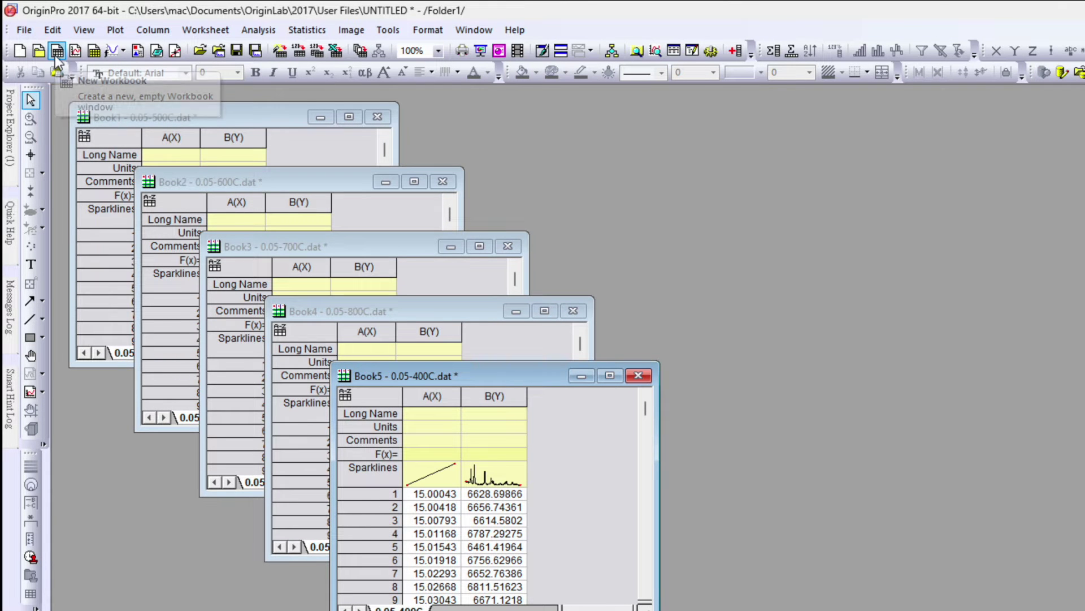
{"action": "left_click", "coordinate": [57, 55]}
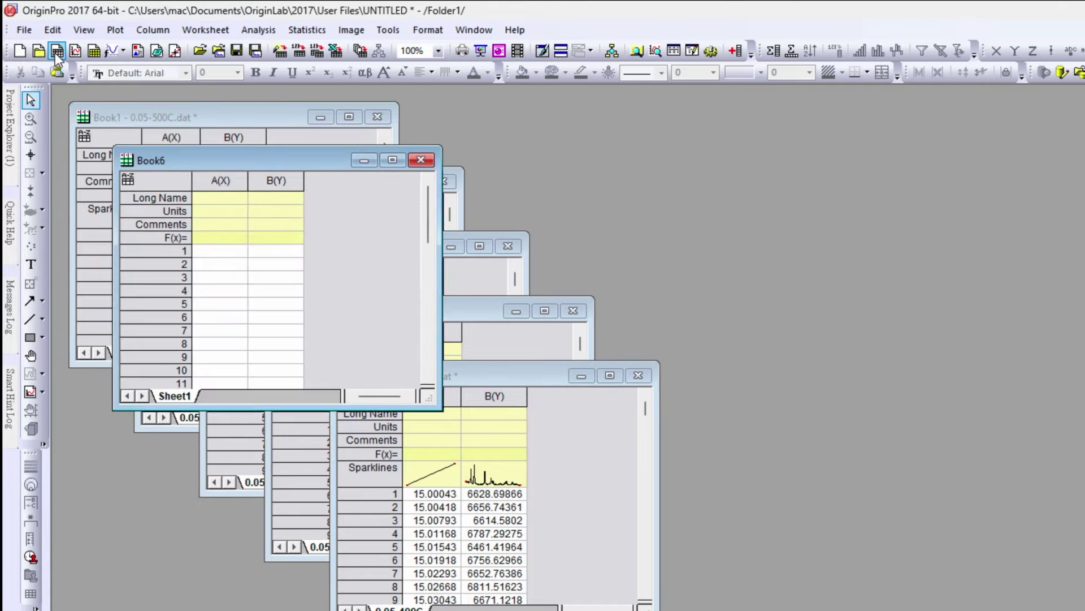
{"action": "left_click_drag", "start_coordinate": [280, 157], "coordinate": [876, 182]}
Step: Copy both columns of the 0.05-400C workbook into columns A and B of the empty workbook, starting at row 1
{"action": "left_click", "coordinate": [501, 378]}
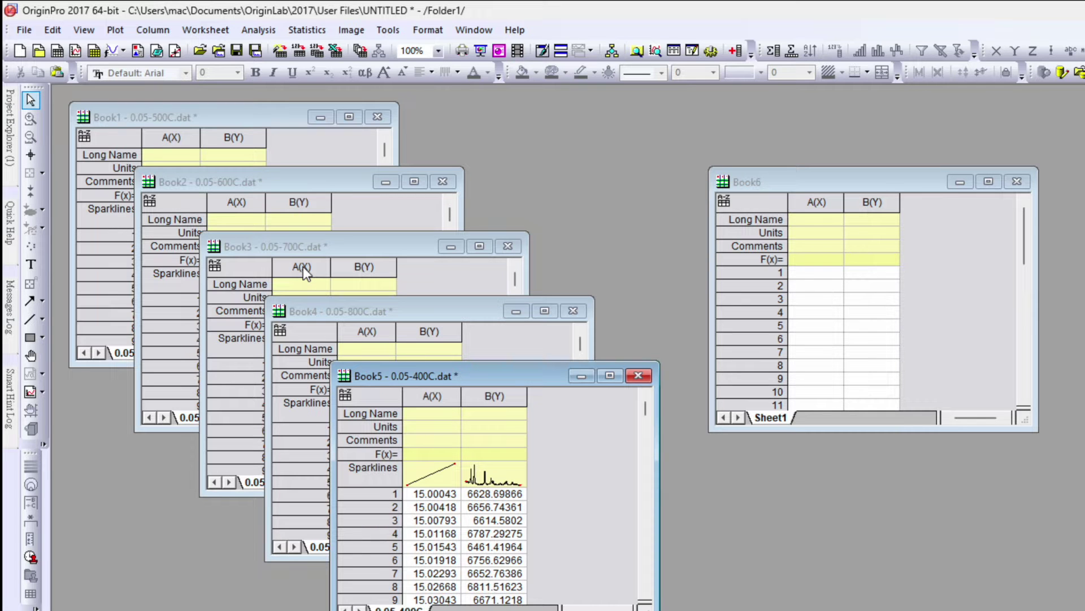
{"action": "key", "text": "ctrl+a"}
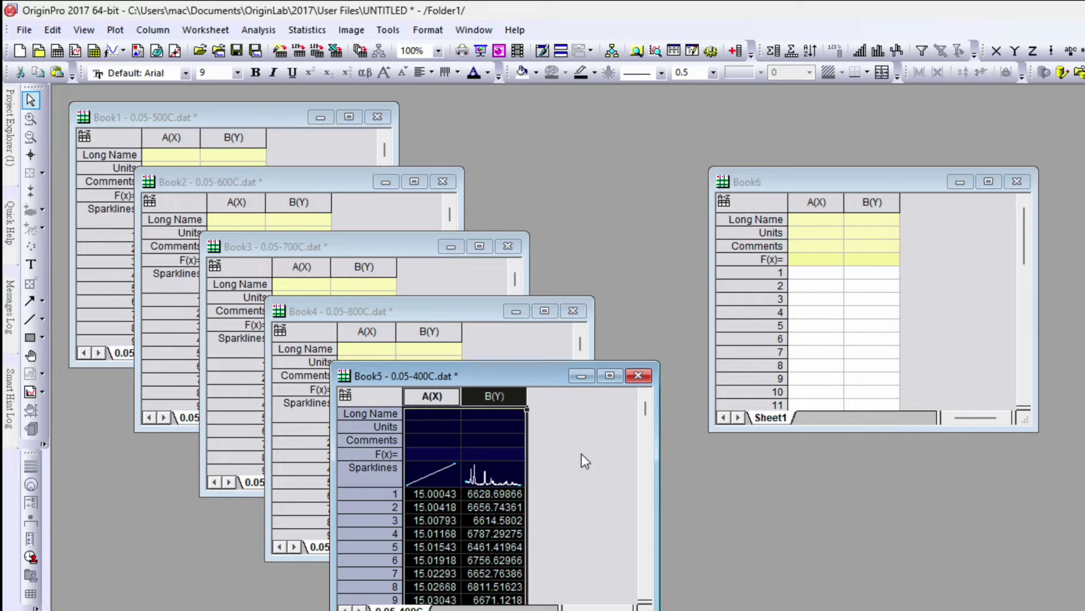
{"action": "key", "text": "super"}
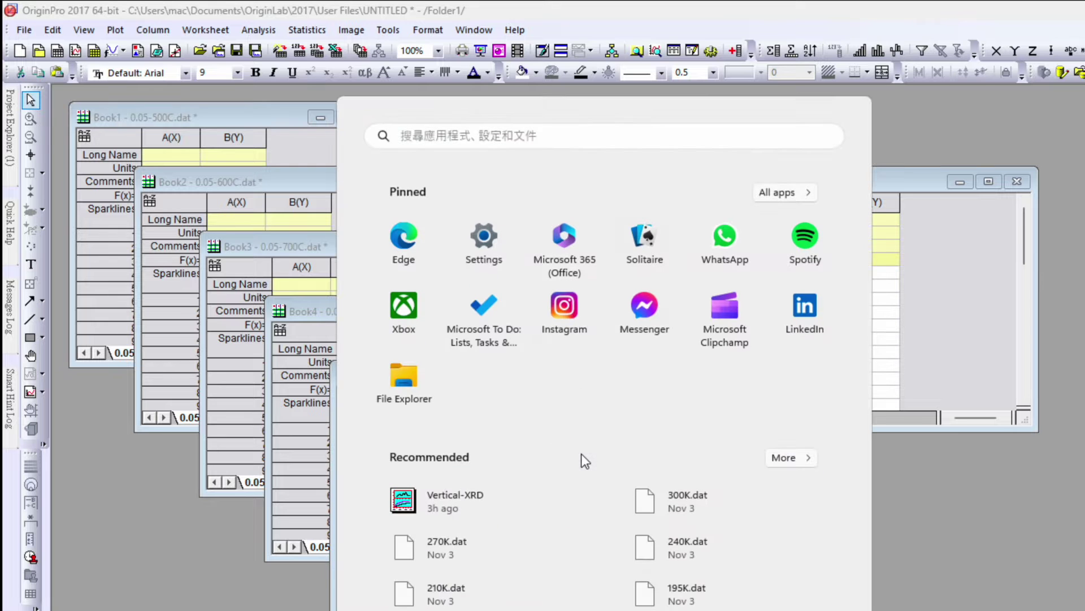
{"action": "left_click", "coordinate": [909, 187]}
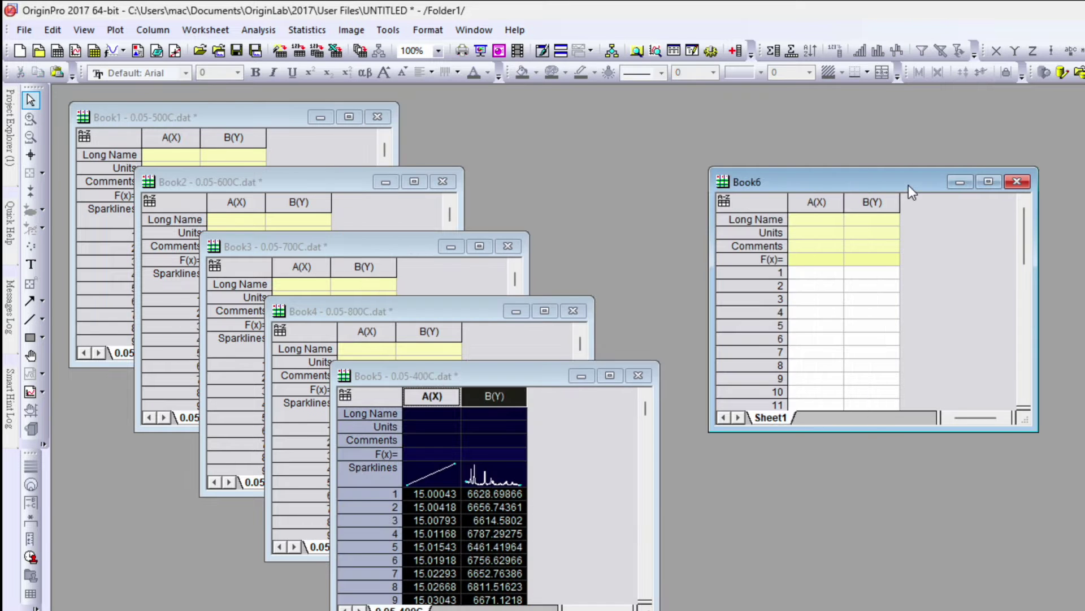
{"action": "left_click", "coordinate": [811, 277]}
{"action": "key", "text": "ctrl+v"}
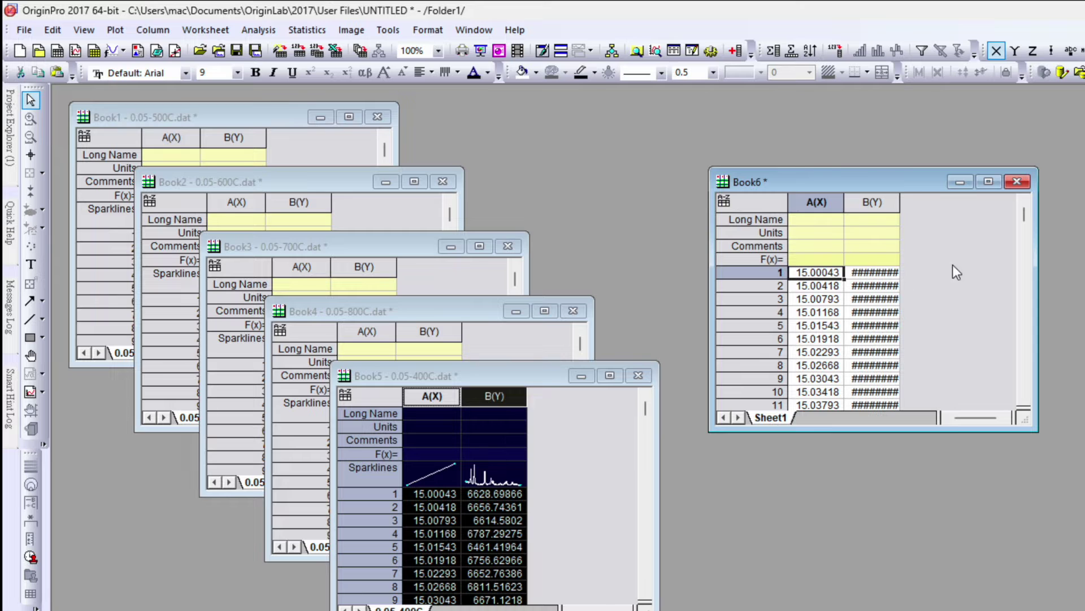
Step: Widen the Book6 window on both sides and minimize the 0.05-400C workbook
{"action": "left_click_drag", "start_coordinate": [1037, 346], "coordinate": [1084, 346]}
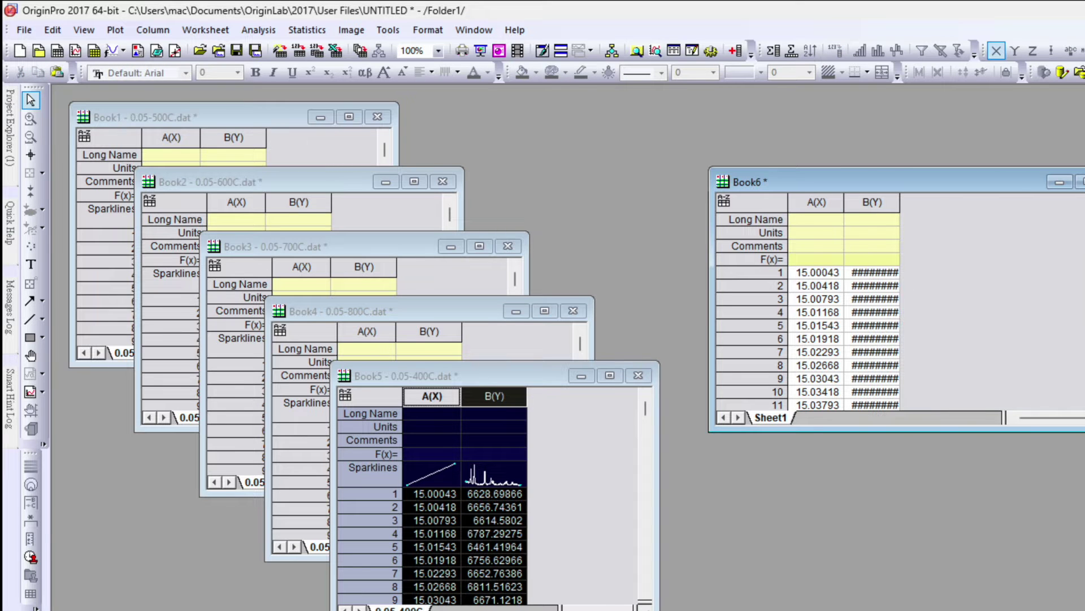
{"action": "left_click_drag", "start_coordinate": [710, 327], "coordinate": [610, 327]}
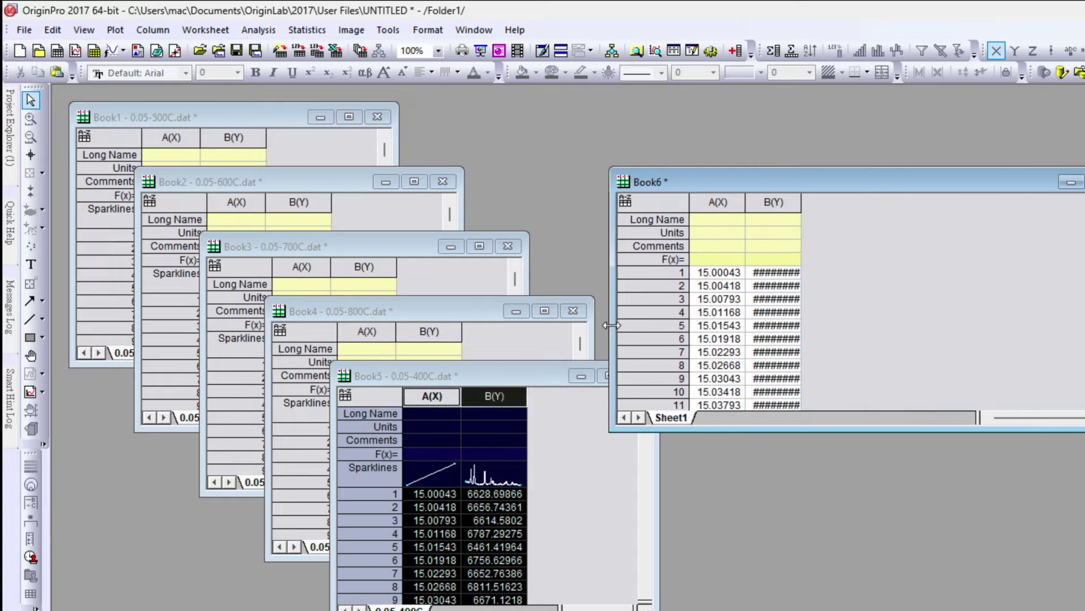
{"action": "left_click", "coordinate": [506, 376]}
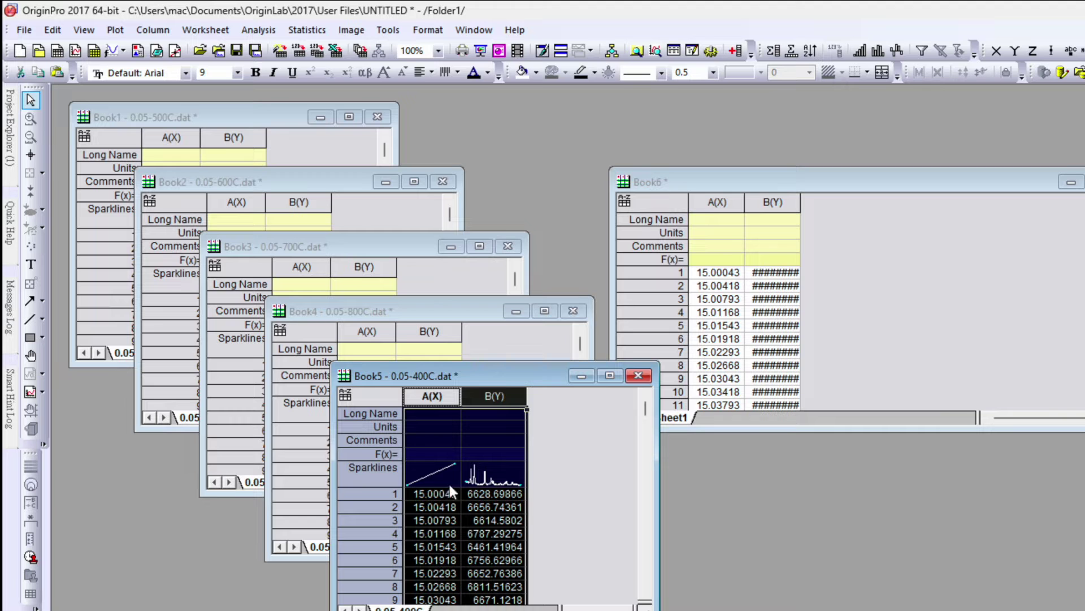
{"action": "left_click", "coordinate": [582, 376]}
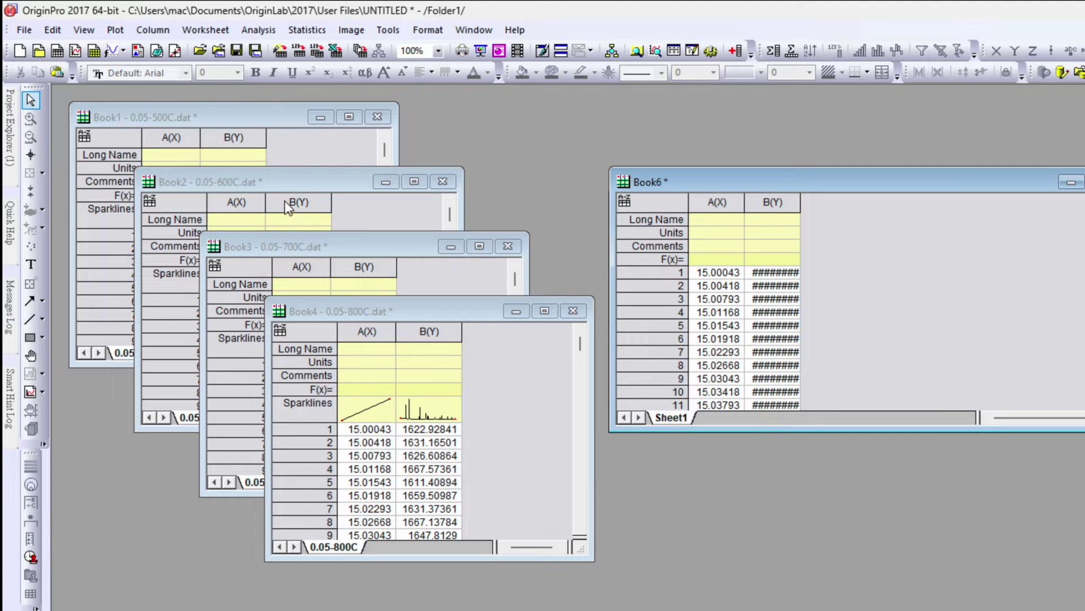
Step: Copy the Y column of the 0.05-500C workbook and add four new Y columns, C to F, to Book6
{"action": "left_click", "coordinate": [219, 119]}
{"action": "left_click", "coordinate": [234, 137]}
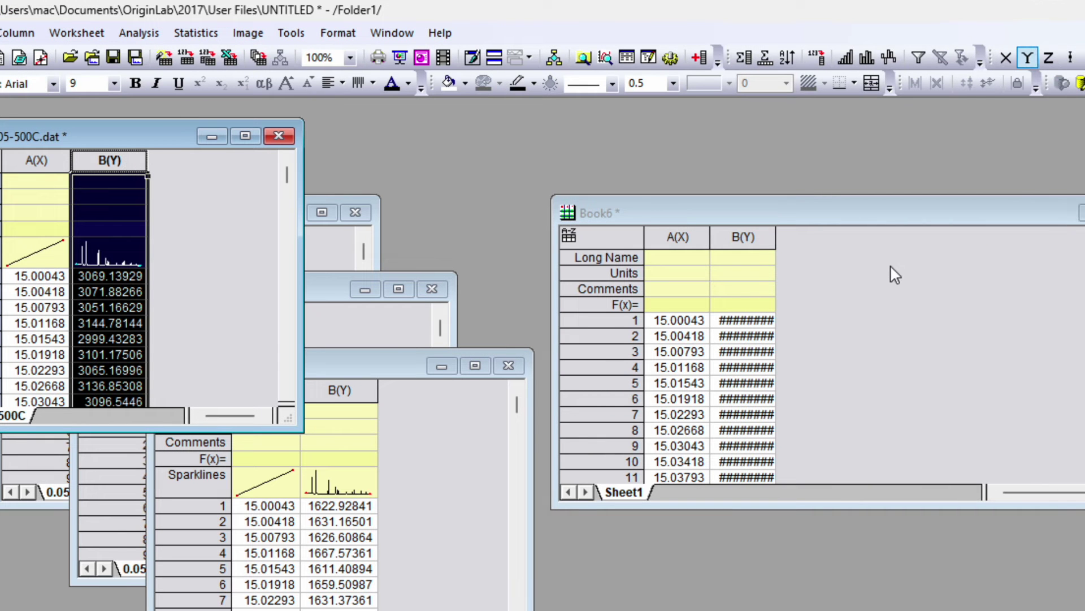
{"action": "left_click", "coordinate": [890, 264]}
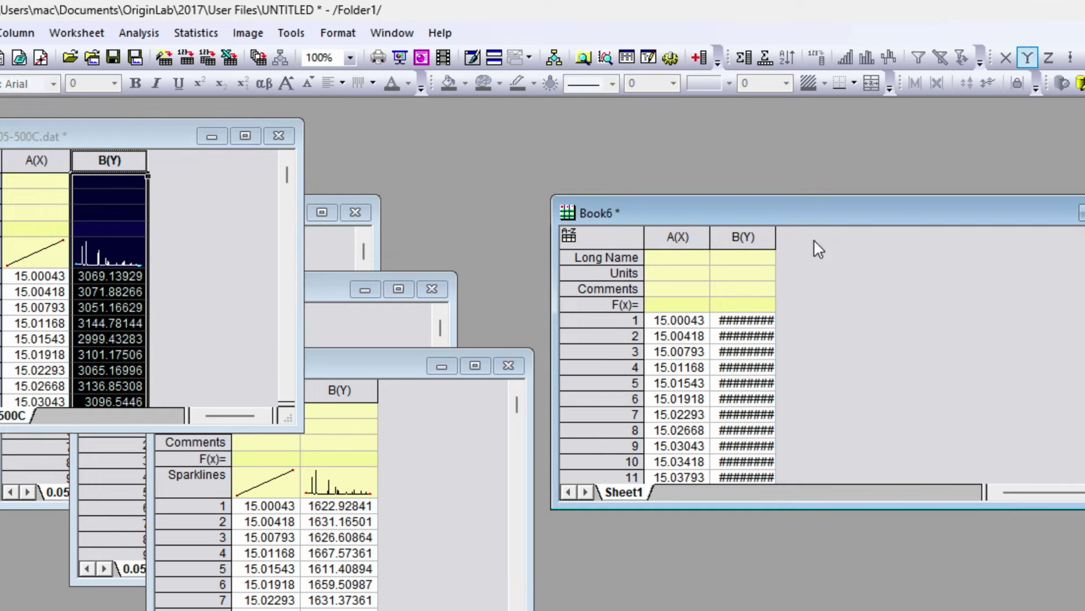
{"action": "left_click", "coordinate": [700, 57]}
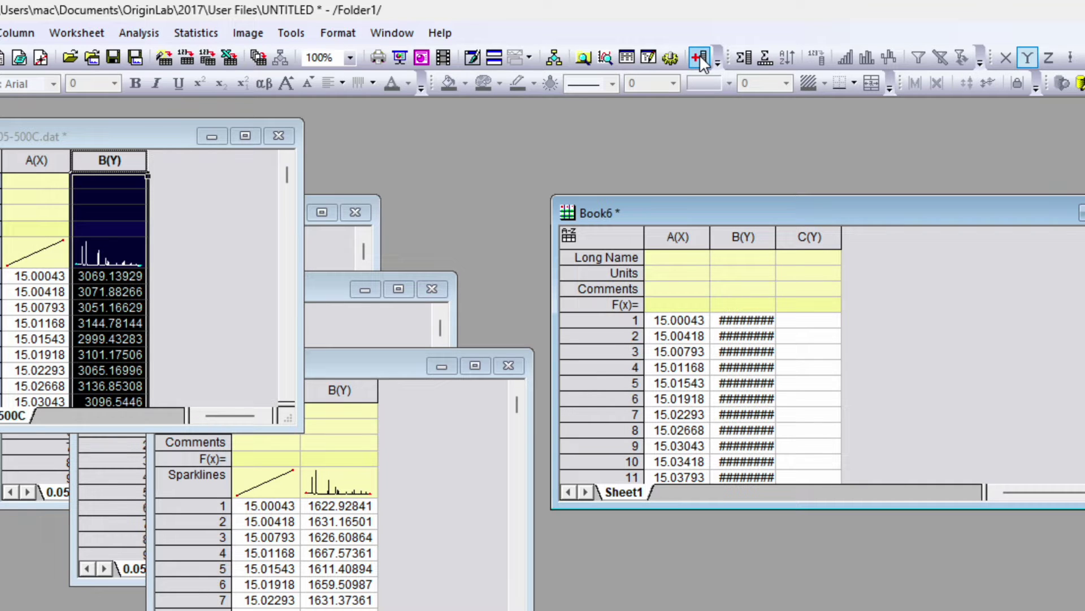
{"action": "left_click", "coordinate": [700, 57]}
{"action": "left_click", "coordinate": [700, 57]}
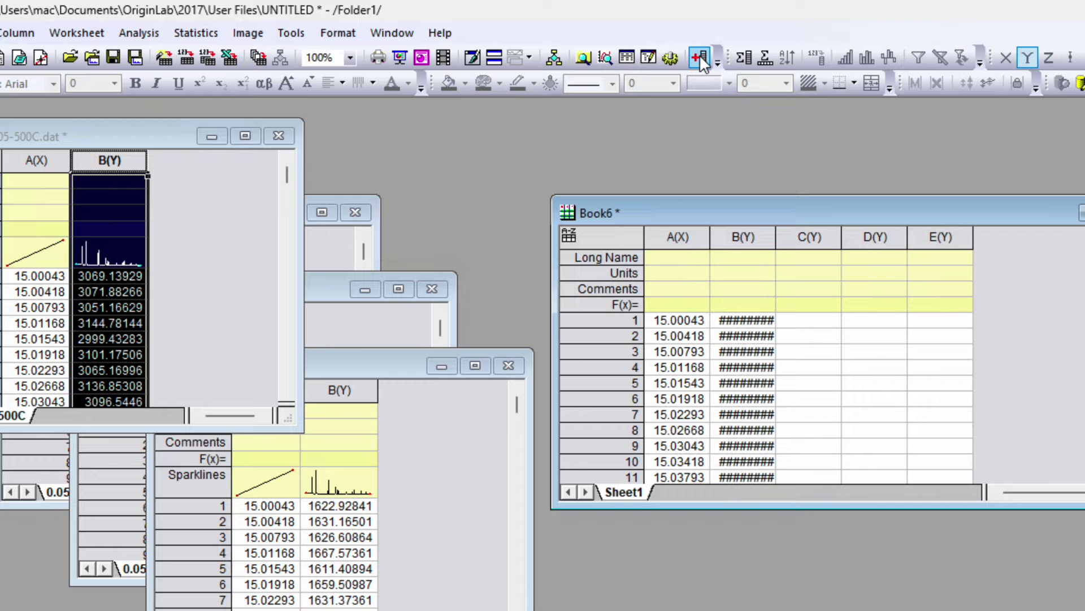
{"action": "left_click", "coordinate": [700, 57]}
Step: Paste the 0.05-500C intensities into column C of Book6 and minimize the 0.05-500C workbook
{"action": "left_click", "coordinate": [820, 323]}
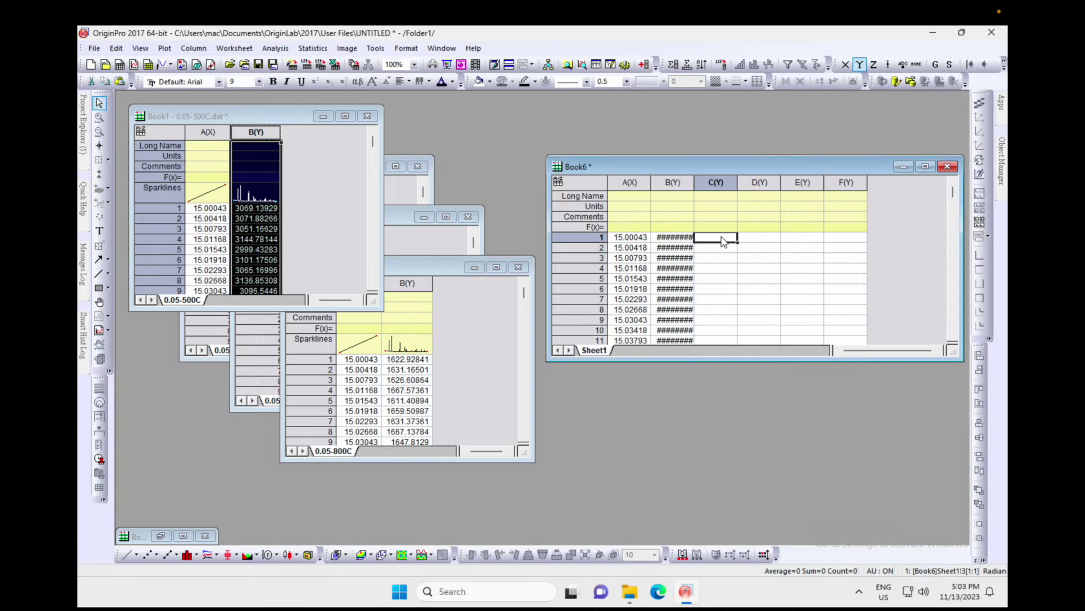
{"action": "key", "text": "ctrl+v"}
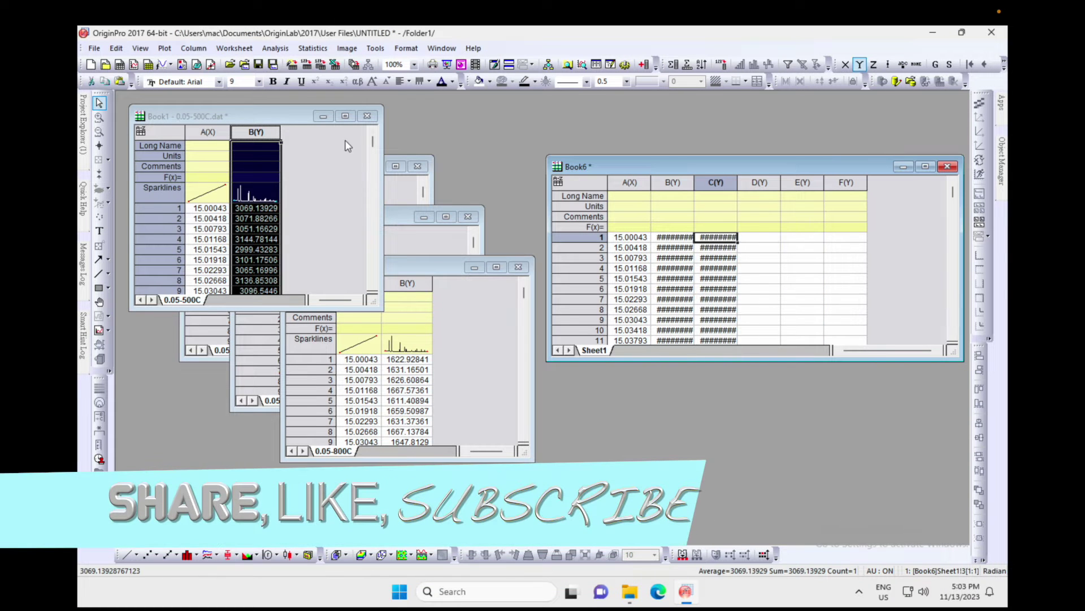
{"action": "left_click", "coordinate": [323, 117]}
Step: Copy the Y column of the 0.05-600C workbook into column D of Book6 and minimize the source workbook
{"action": "left_click", "coordinate": [290, 164]}
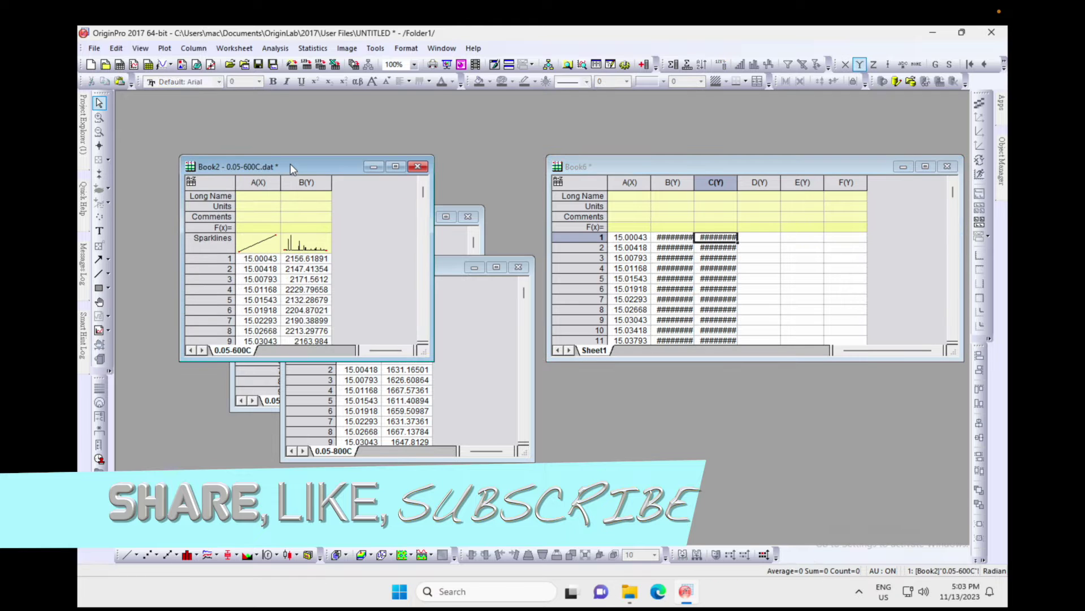
{"action": "left_click", "coordinate": [305, 182]}
{"action": "key", "text": "ctrl+c"}
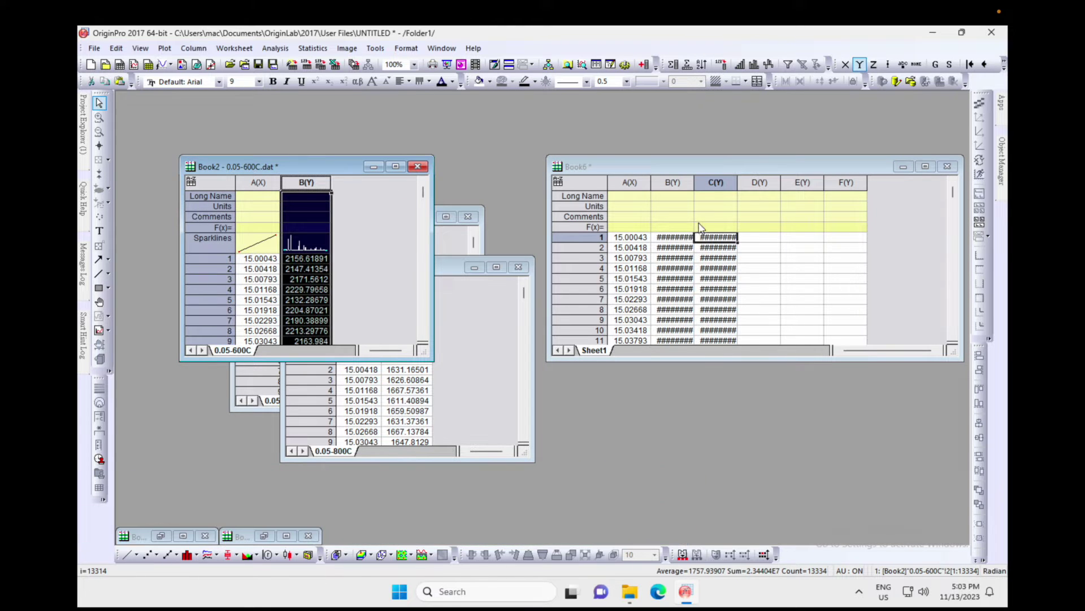
{"action": "left_click", "coordinate": [764, 237]}
{"action": "key", "text": "ctrl+v"}
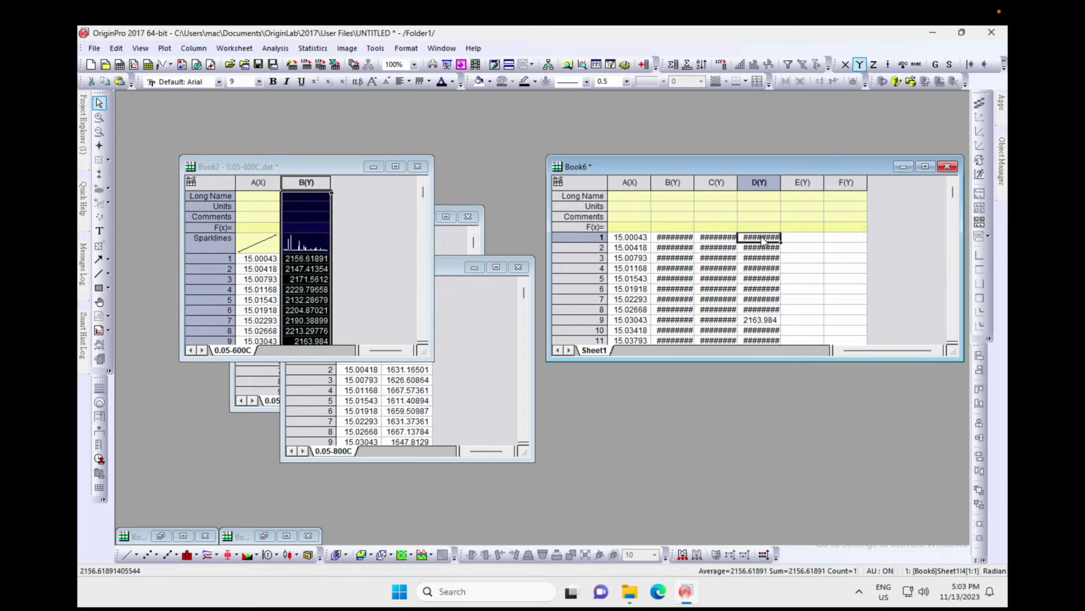
{"action": "left_click", "coordinate": [373, 167]}
Step: Copy the Y column of the 0.05-700C workbook into column E of Book6 and minimize the source workbook
{"action": "left_click", "coordinate": [356, 215]}
{"action": "left_click", "coordinate": [357, 232]}
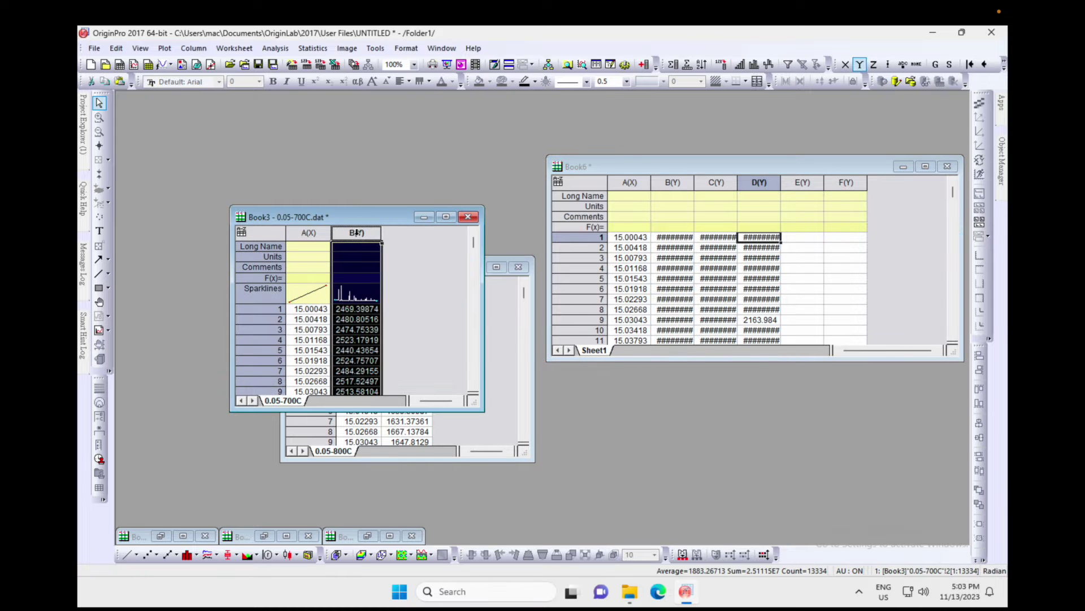
{"action": "key", "text": "ctrl+c"}
{"action": "left_click", "coordinate": [790, 236]}
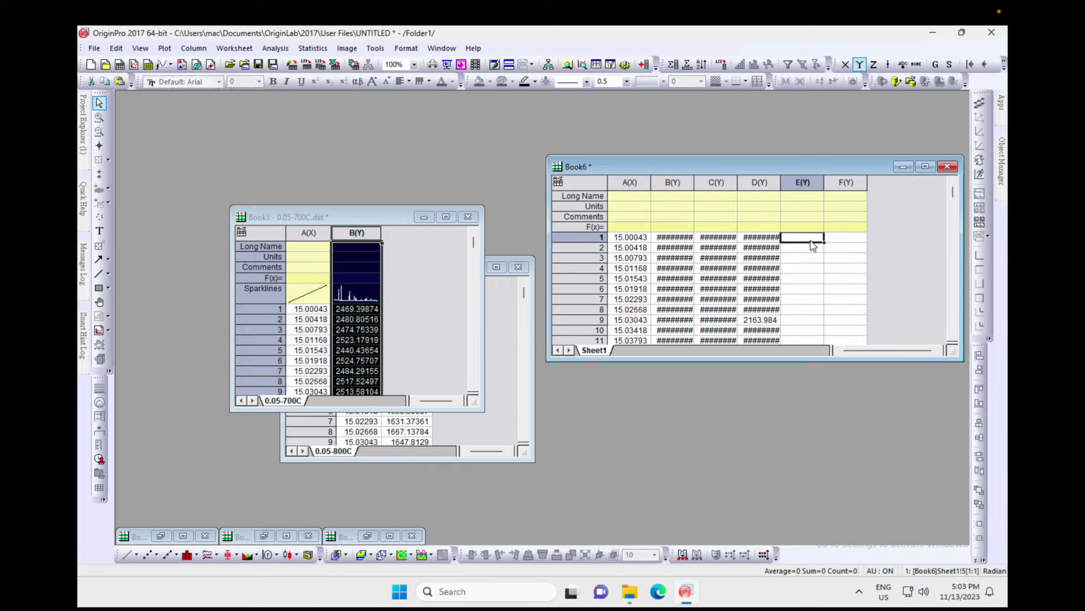
{"action": "key", "text": "ctrl+v"}
{"action": "left_click", "coordinate": [424, 217]}
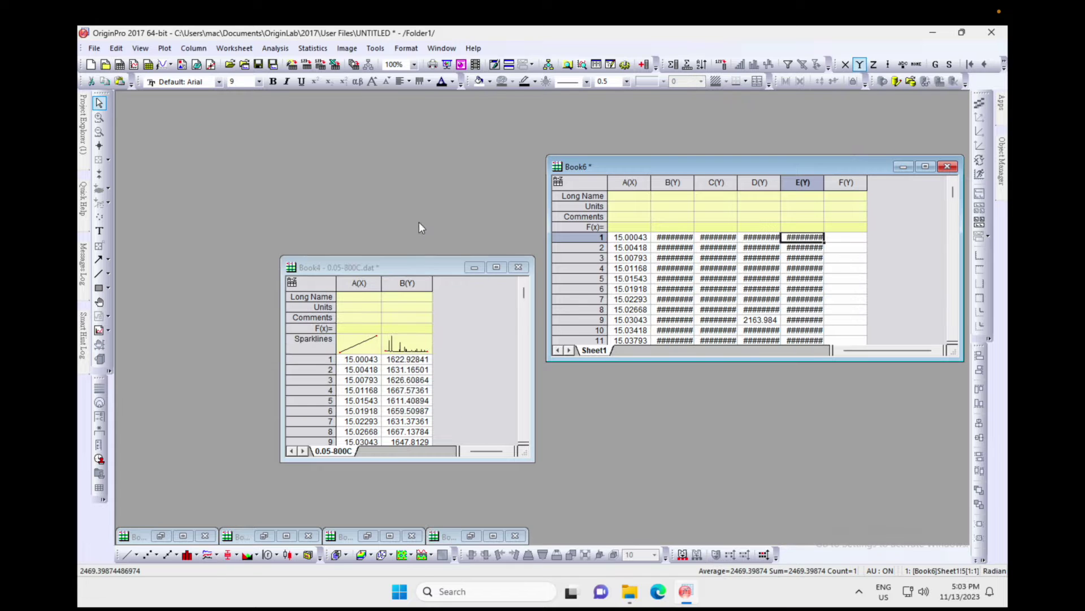
Step: Copy the Y column of the 0.05-800C workbook into column F of Book6 and minimize the source workbook
{"action": "left_click", "coordinate": [406, 265]}
{"action": "left_click", "coordinate": [407, 282]}
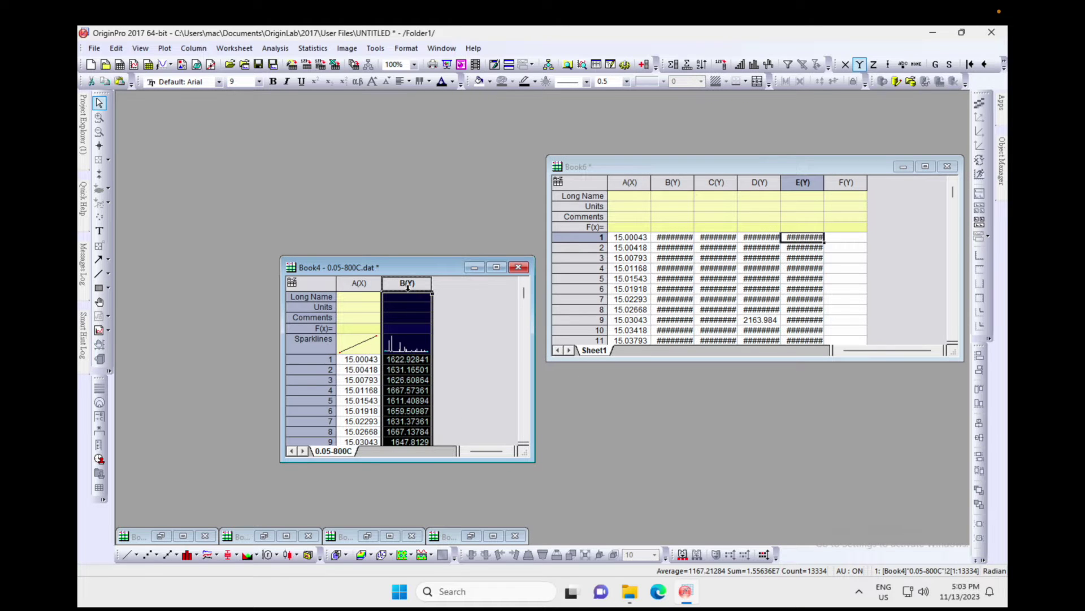
{"action": "key", "text": "ctrl+c"}
{"action": "left_click", "coordinate": [848, 238]}
{"action": "key", "text": "ctrl+v"}
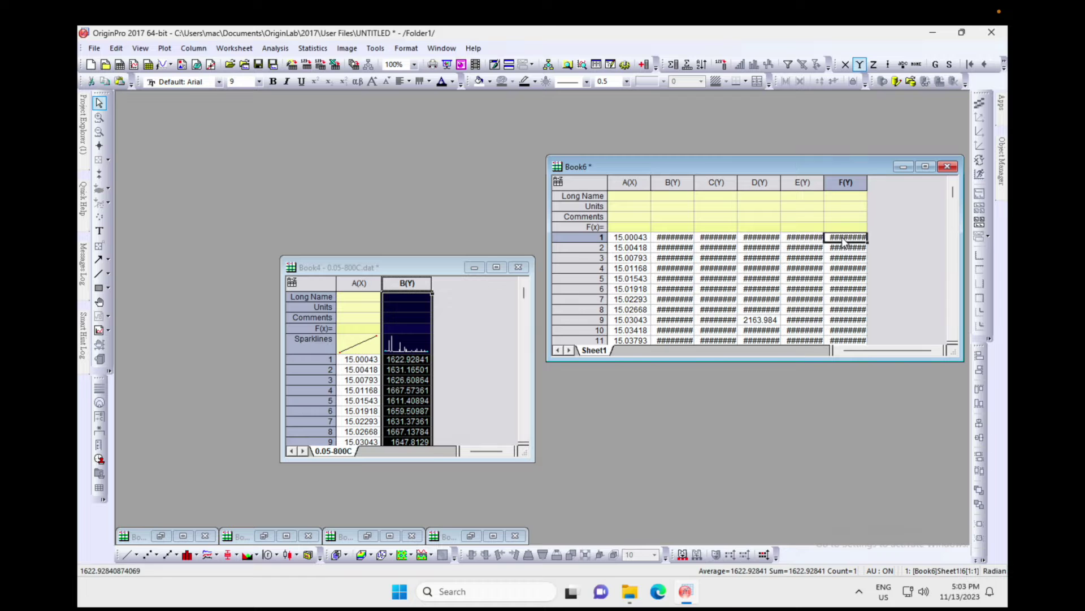
{"action": "left_click", "coordinate": [473, 268]}
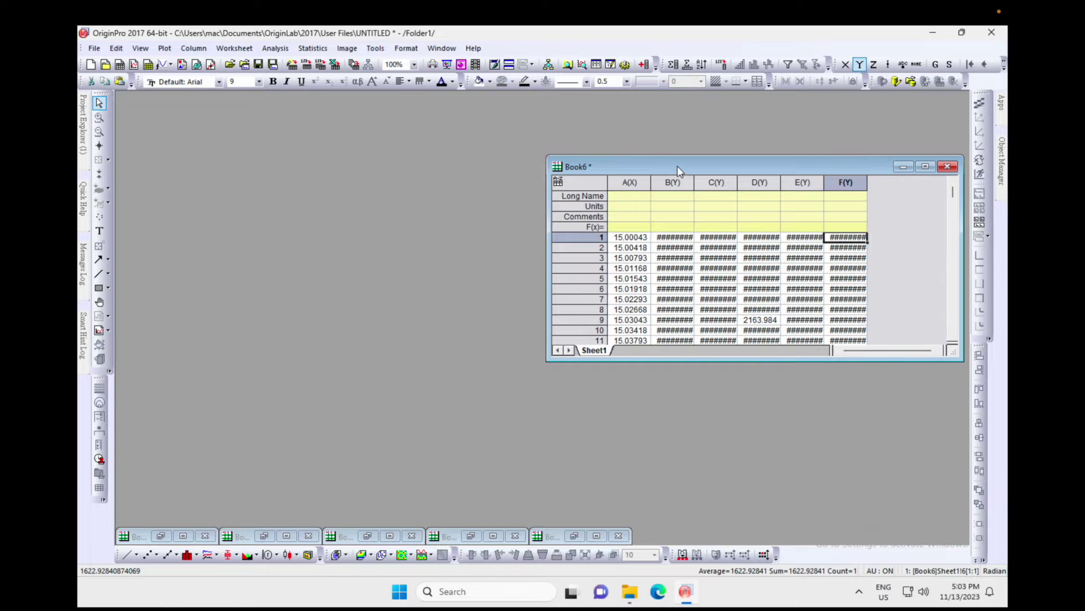
Step: Select the whole Book6 worksheet and plot its columns as a 2D line graph
{"action": "left_click_drag", "start_coordinate": [677, 165], "coordinate": [583, 159]}
{"action": "left_click", "coordinate": [501, 178]}
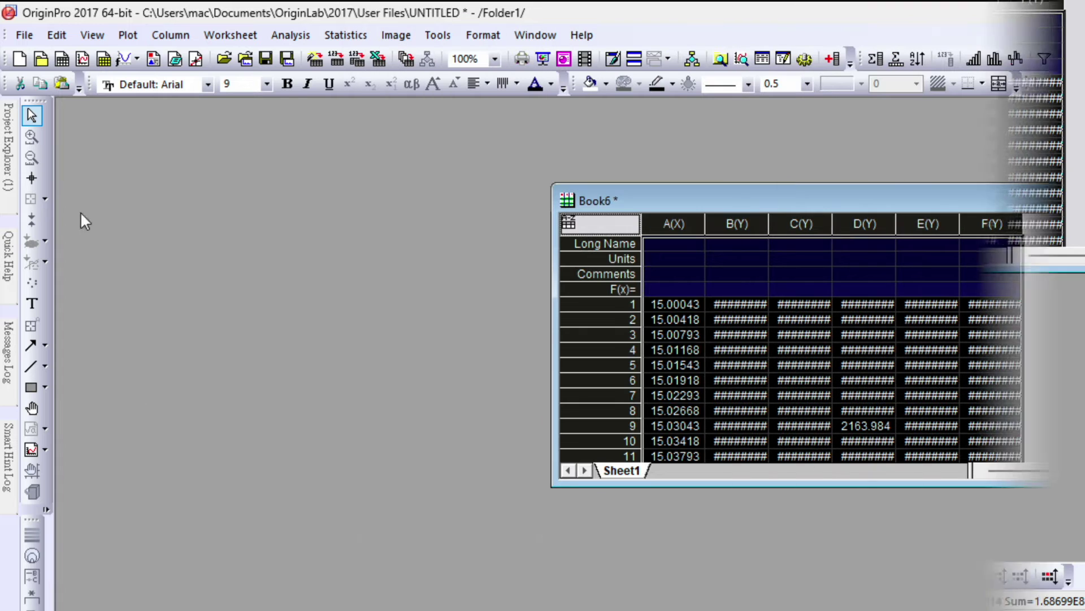
{"action": "left_click", "coordinate": [128, 35]}
{"action": "mouse_move", "coordinate": [157, 93]}
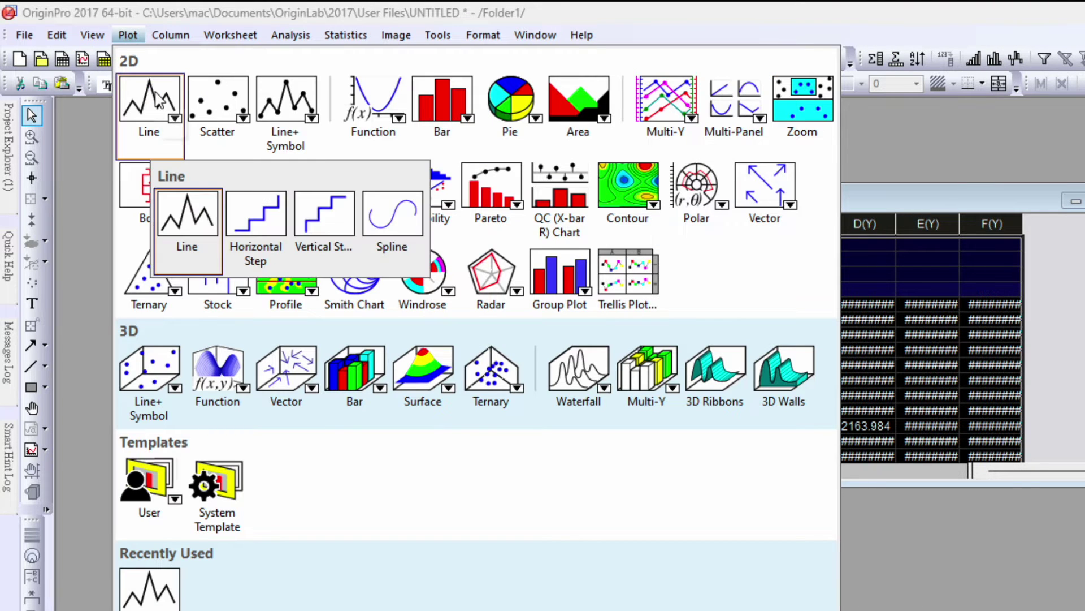
{"action": "left_click", "coordinate": [187, 218]}
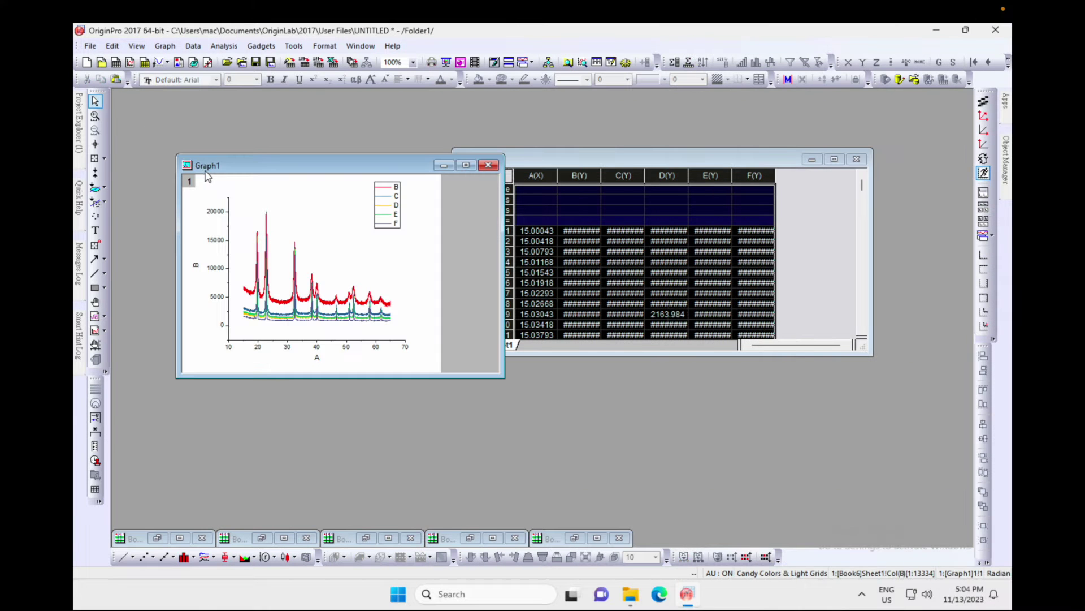
Step: Maximize the graph window and stack the five curves vertically with Stacked Lines by Y Offsets
{"action": "left_click", "coordinate": [466, 165]}
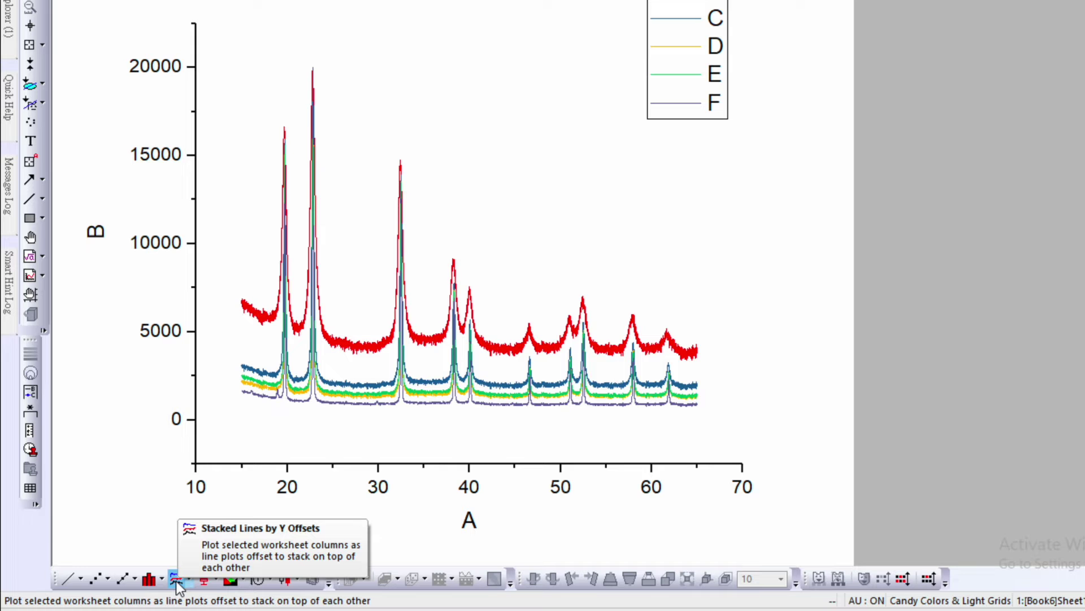
{"action": "left_click", "coordinate": [176, 579]}
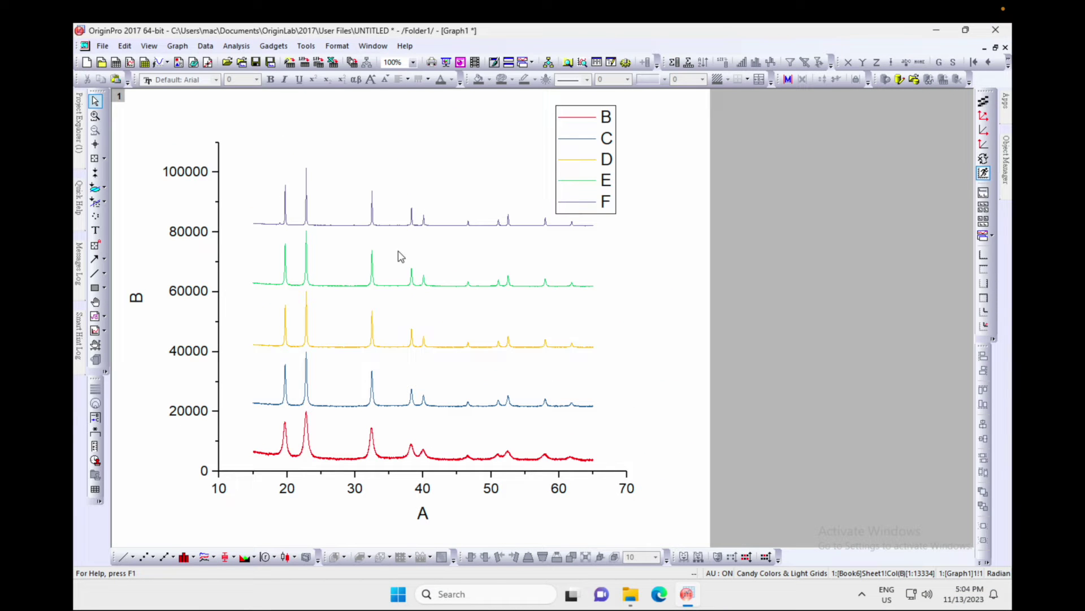
Step: Read the data point coordinates on red curve B, just before its first peak, with the Data Reader
{"action": "left_click", "coordinate": [16, 57]}
{"action": "left_click", "coordinate": [283, 405]}
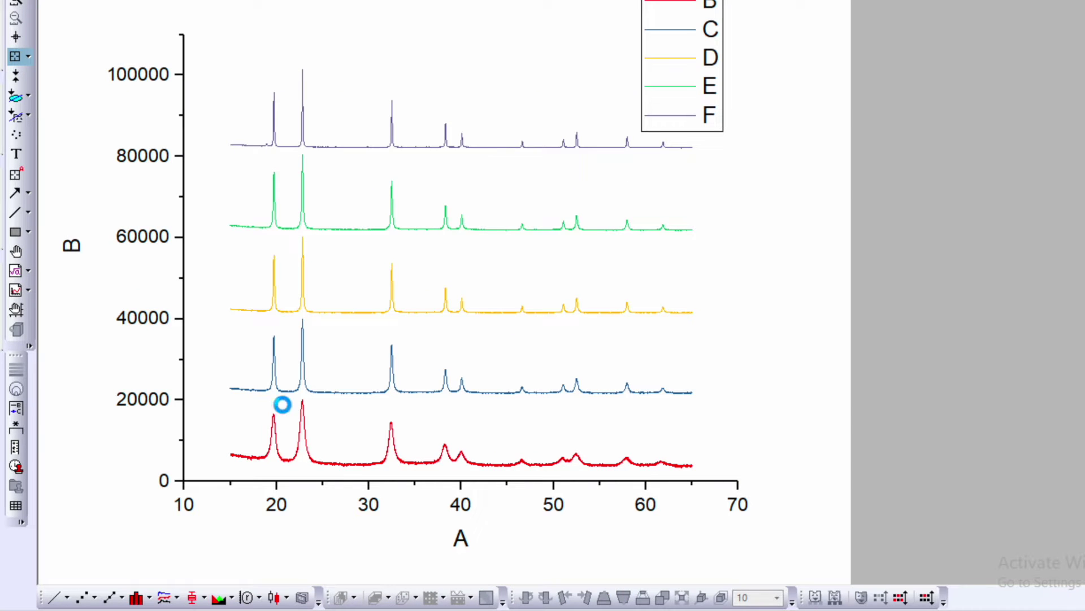
{"action": "left_click", "coordinate": [257, 457]}
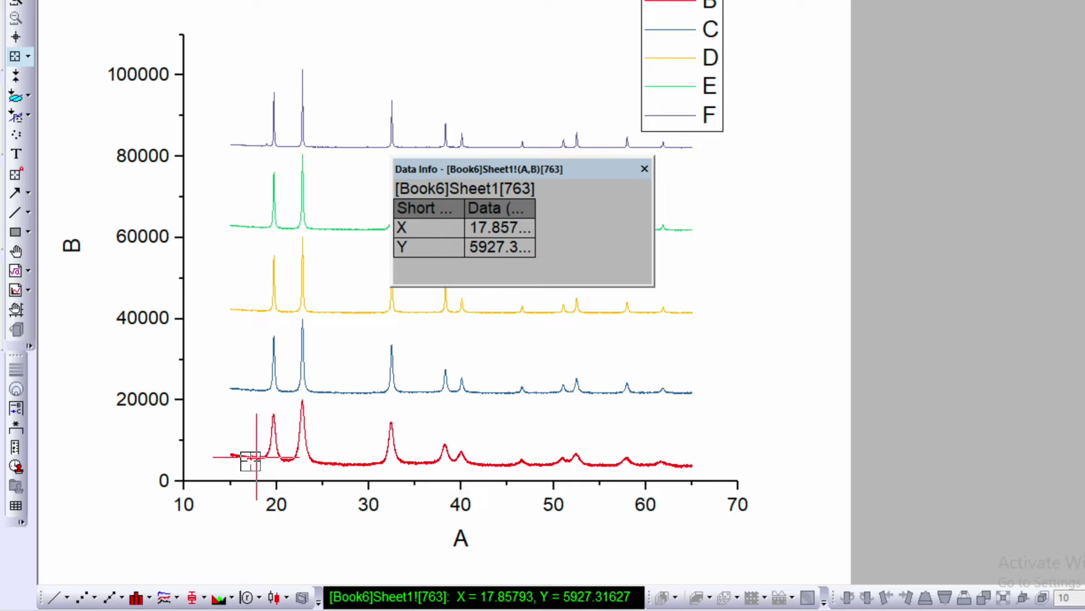
{"action": "left_click", "coordinate": [249, 456]}
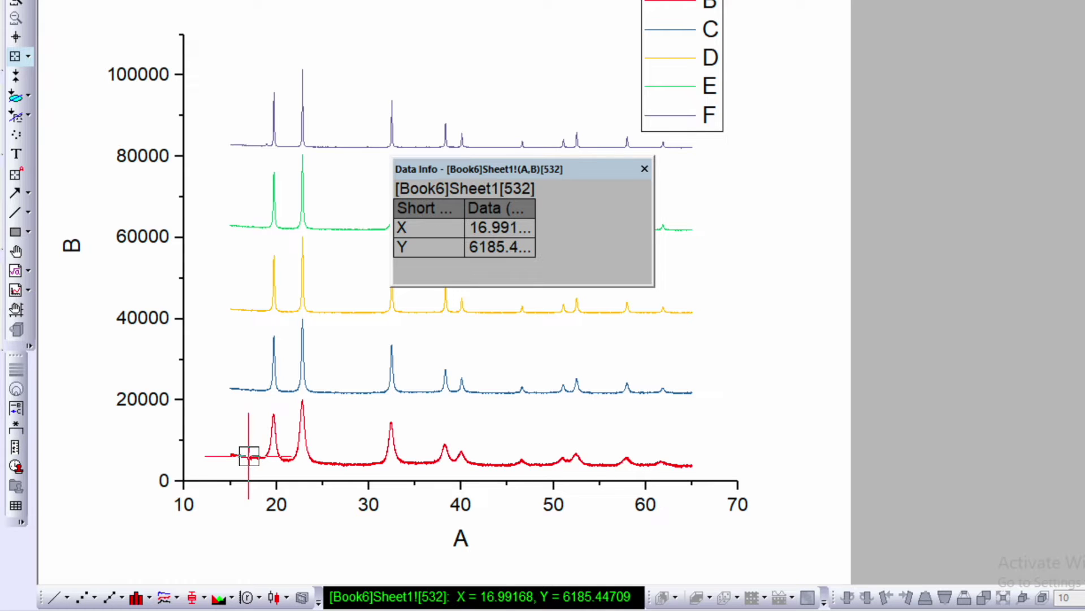
{"action": "left_click", "coordinate": [246, 456]}
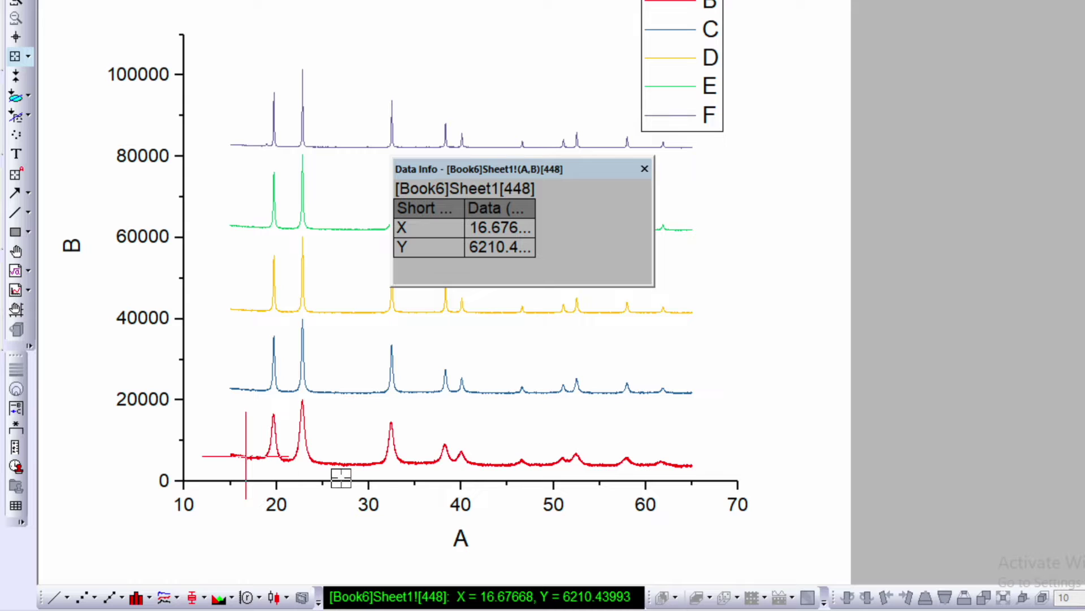
Step: Read the data point near X = 43 on red curve B, return to the Book6 worksheet and close the data readout
{"action": "left_click", "coordinate": [482, 465]}
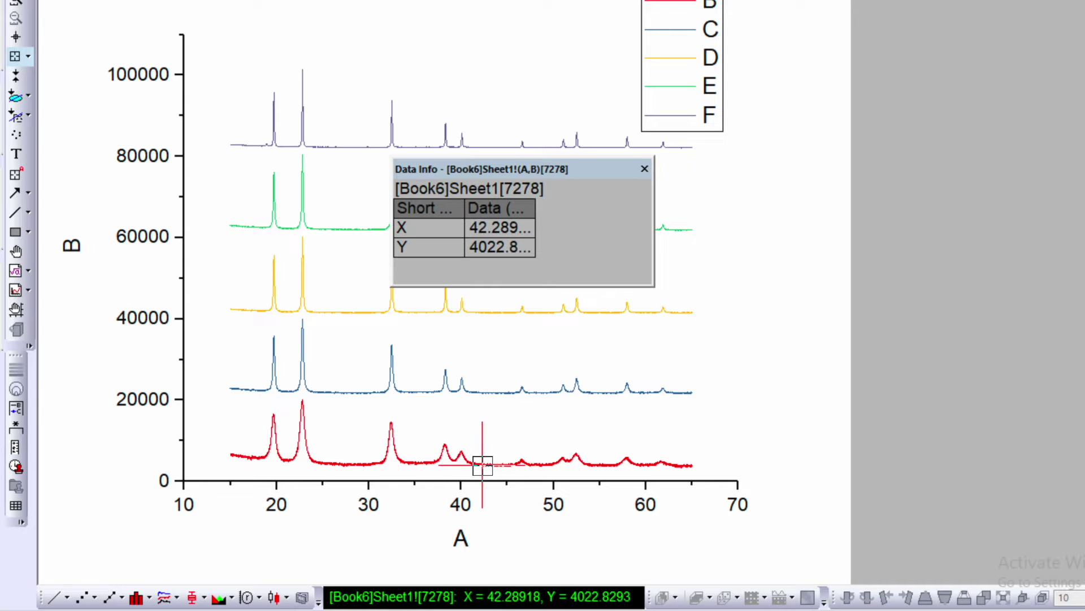
{"action": "left_click", "coordinate": [490, 464]}
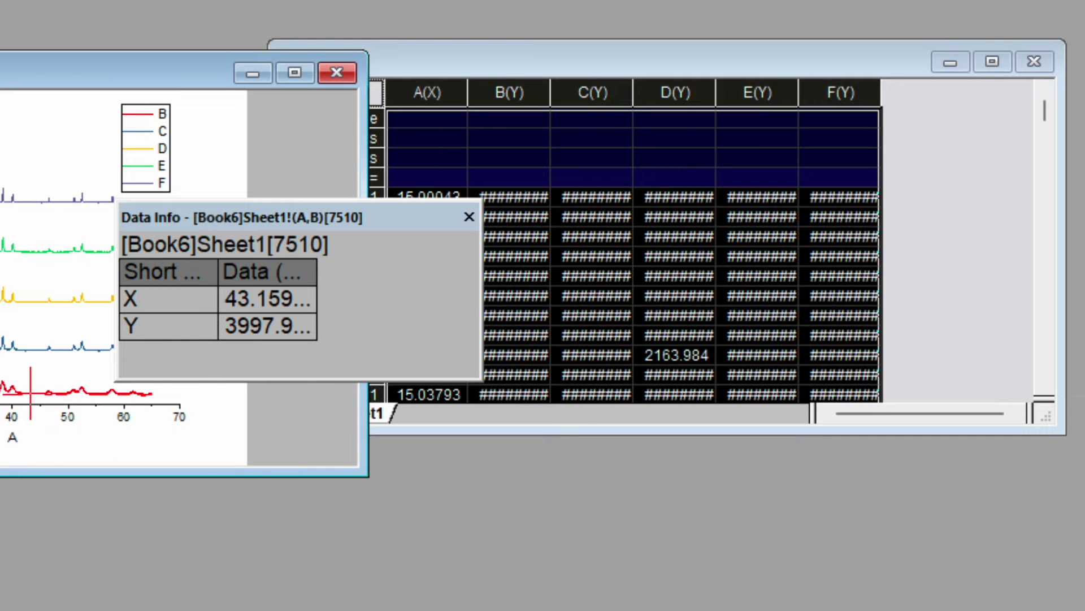
{"action": "left_click", "coordinate": [501, 59]}
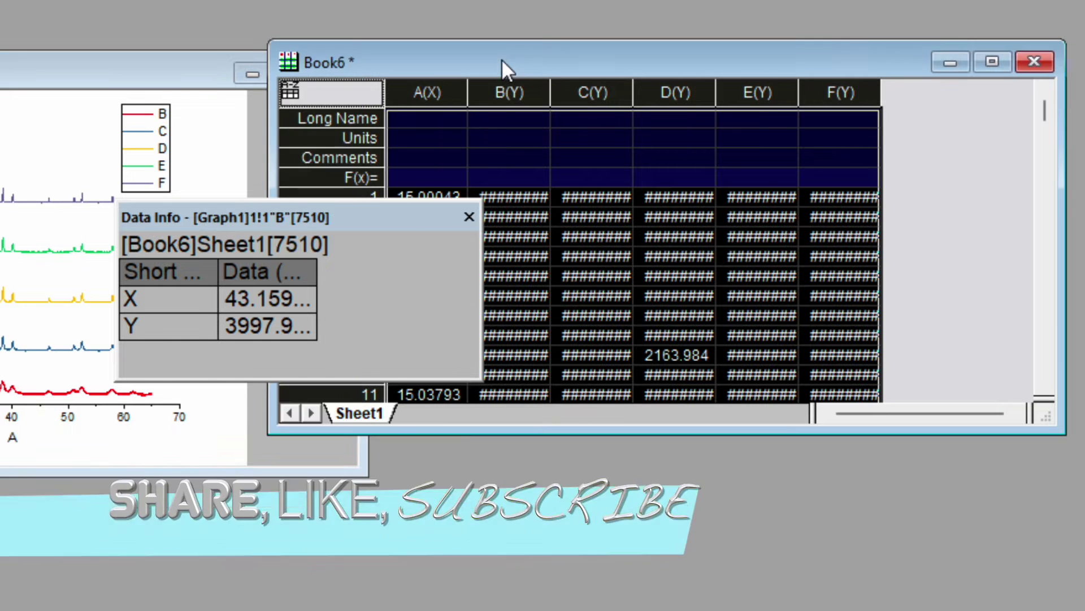
{"action": "left_click", "coordinate": [469, 217]}
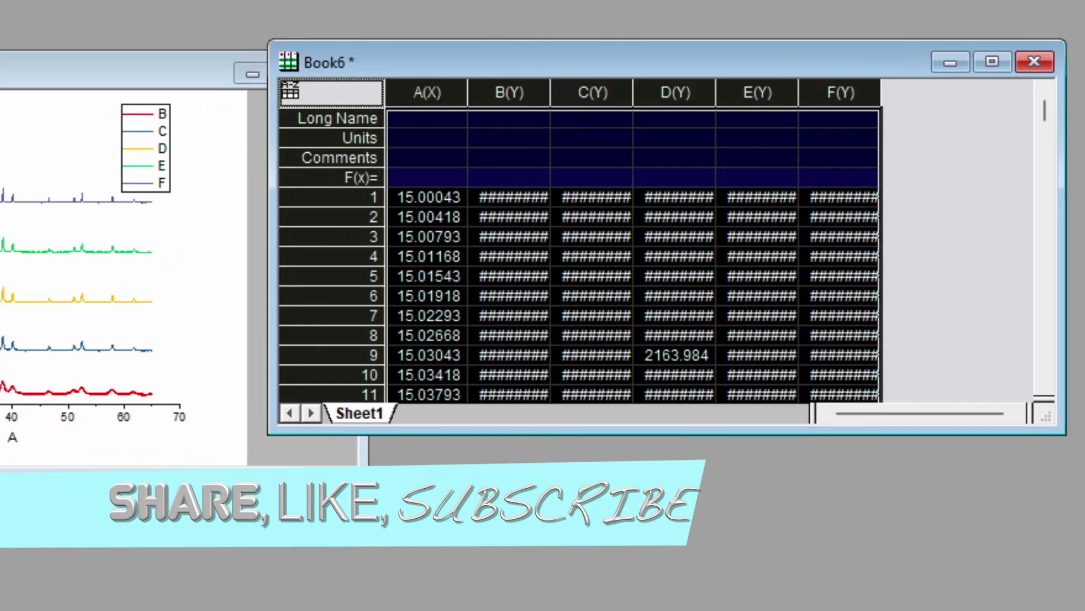
{"action": "left_click", "coordinate": [915, 165]}
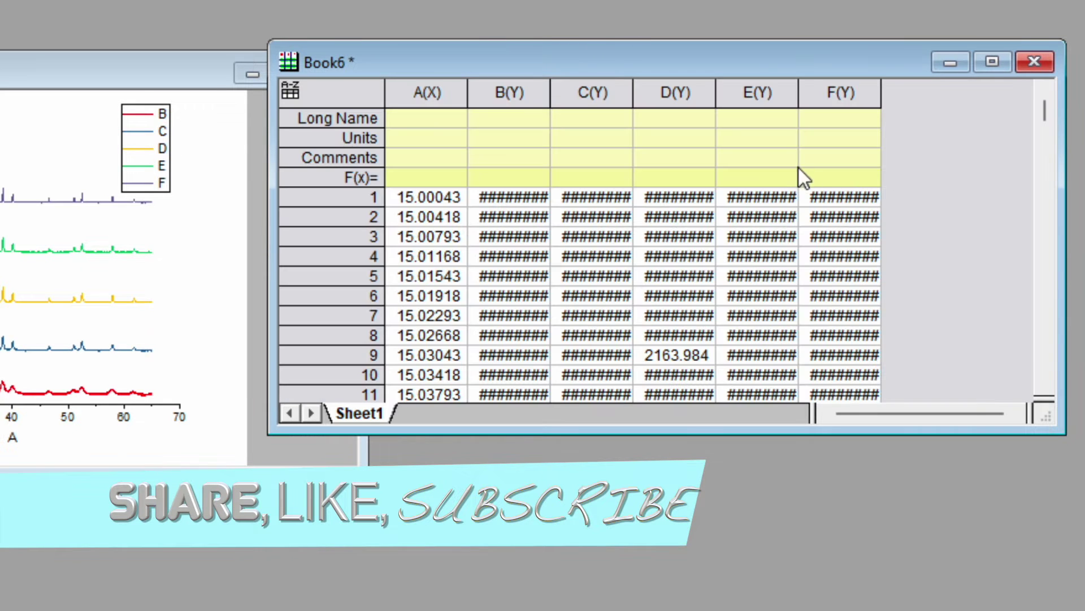
Step: Delete rows 7500 through 13334 from the Book6 worksheet
{"action": "left_click_drag", "start_coordinate": [1046, 114], "coordinate": [1060, 391]}
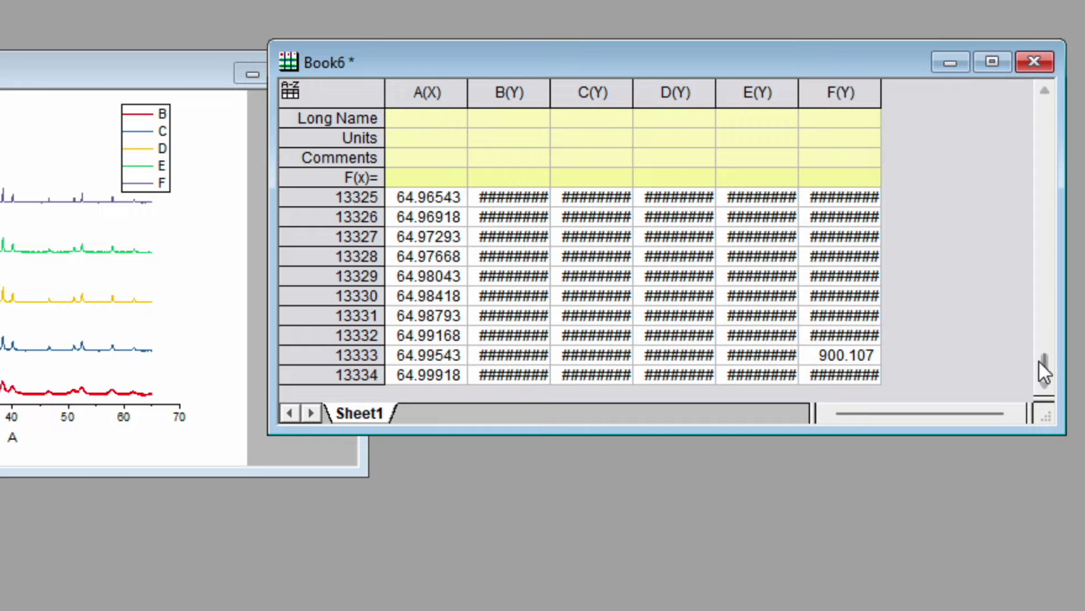
{"action": "left_click_drag", "start_coordinate": [1044, 361], "coordinate": [1034, 252]}
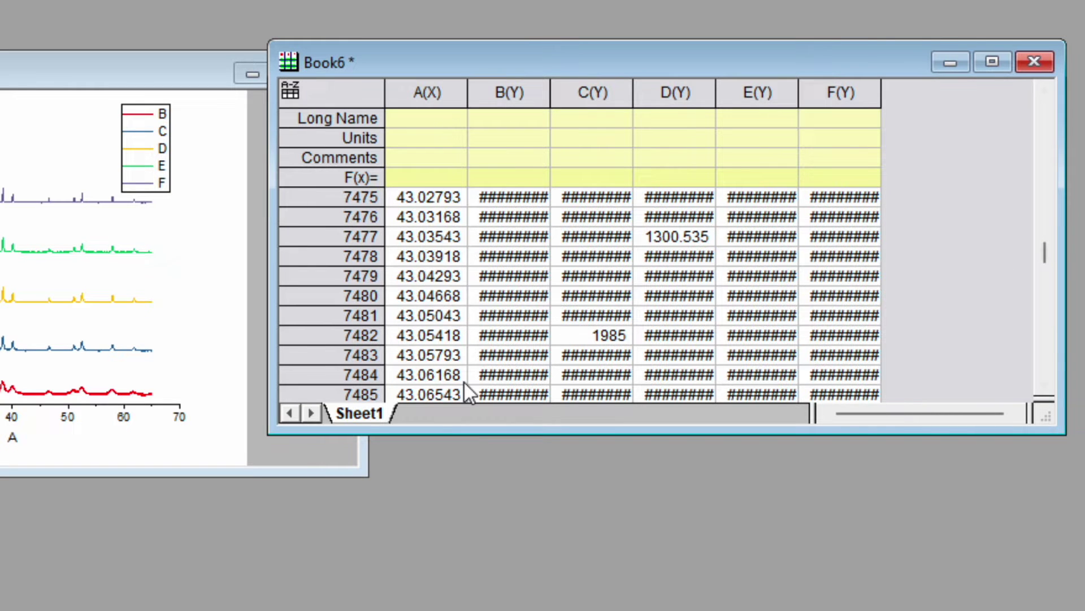
{"action": "scroll", "coordinate": [464, 381], "scroll_direction": "down", "scroll_amount": 15}
{"action": "scroll", "coordinate": [464, 381], "scroll_direction": "up", "scroll_amount": 4}
{"action": "scroll", "coordinate": [463, 387], "scroll_direction": "up", "scroll_amount": 3}
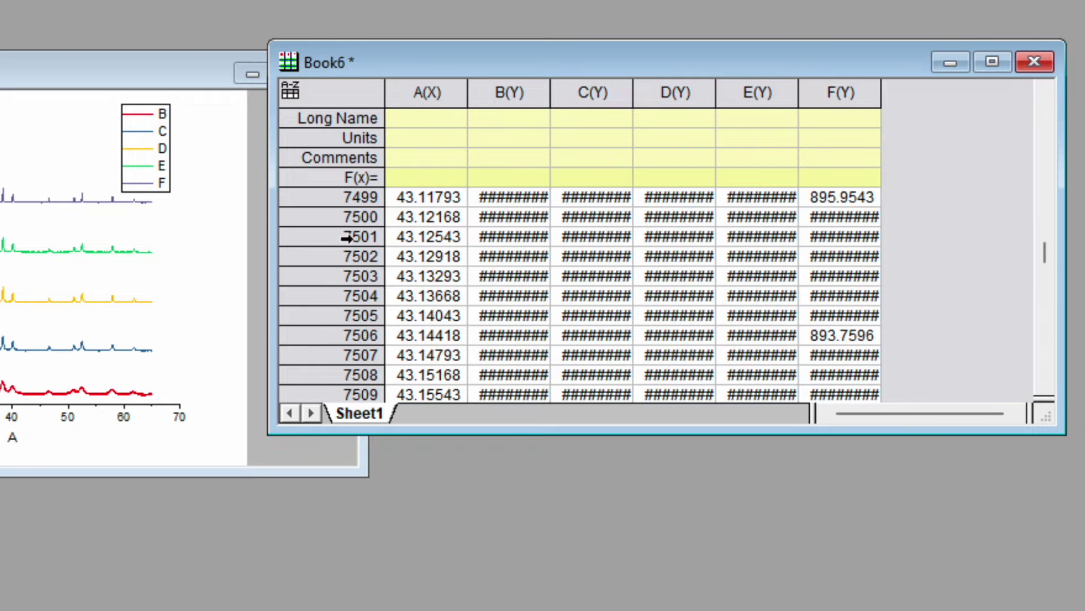
{"action": "left_click", "coordinate": [346, 217]}
{"action": "left_click_drag", "start_coordinate": [1047, 260], "coordinate": [1059, 412]}
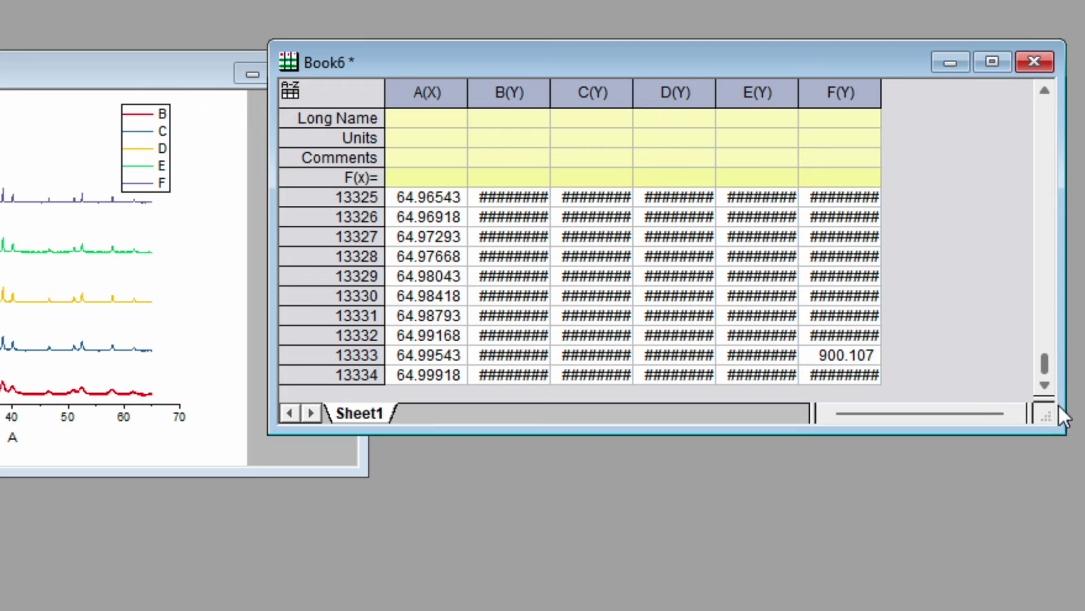
{"action": "left_click", "coordinate": [355, 377], "text": "shift"}
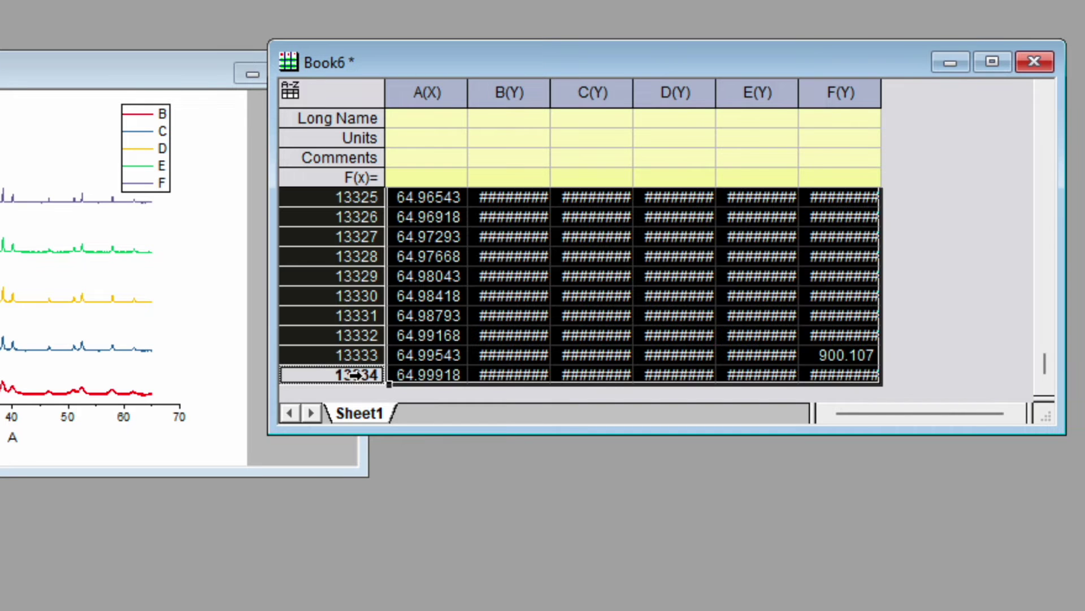
{"action": "right_click", "coordinate": [514, 246]}
{"action": "left_click", "coordinate": [630, 389]}
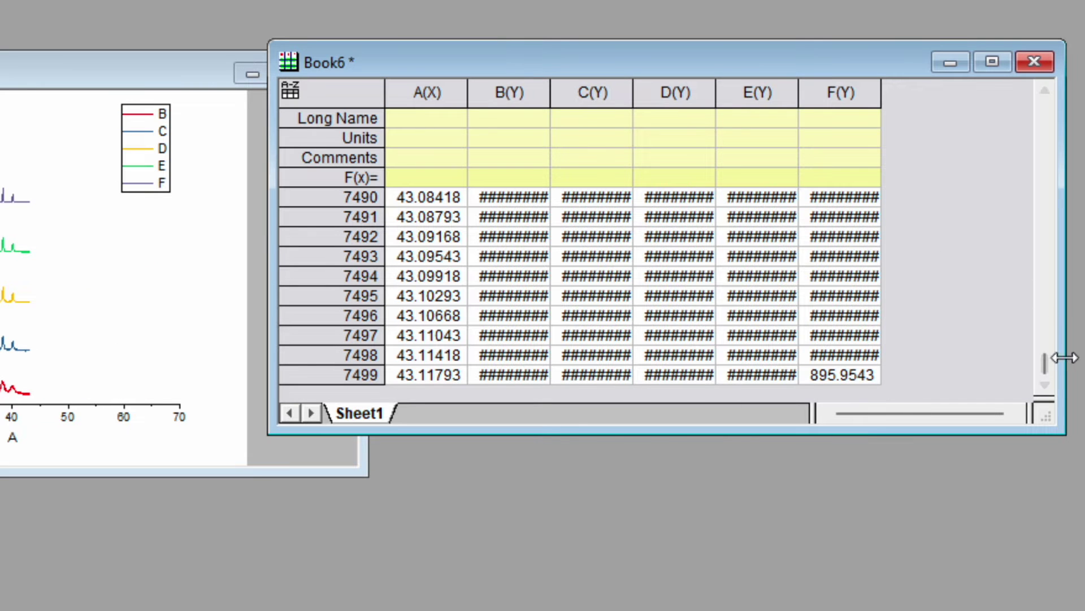
Step: Make the Book6 window taller and delete rows 1 through 499 from its worksheet
{"action": "left_click_drag", "start_coordinate": [1047, 361], "coordinate": [1055, 100]}
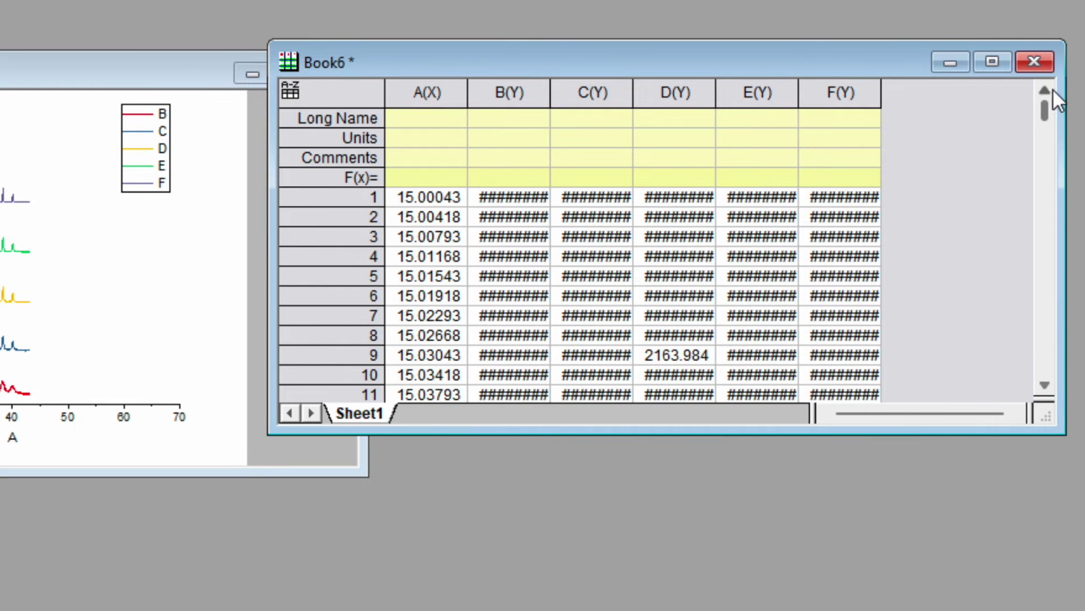
{"action": "left_click_drag", "start_coordinate": [581, 429], "coordinate": [582, 609]}
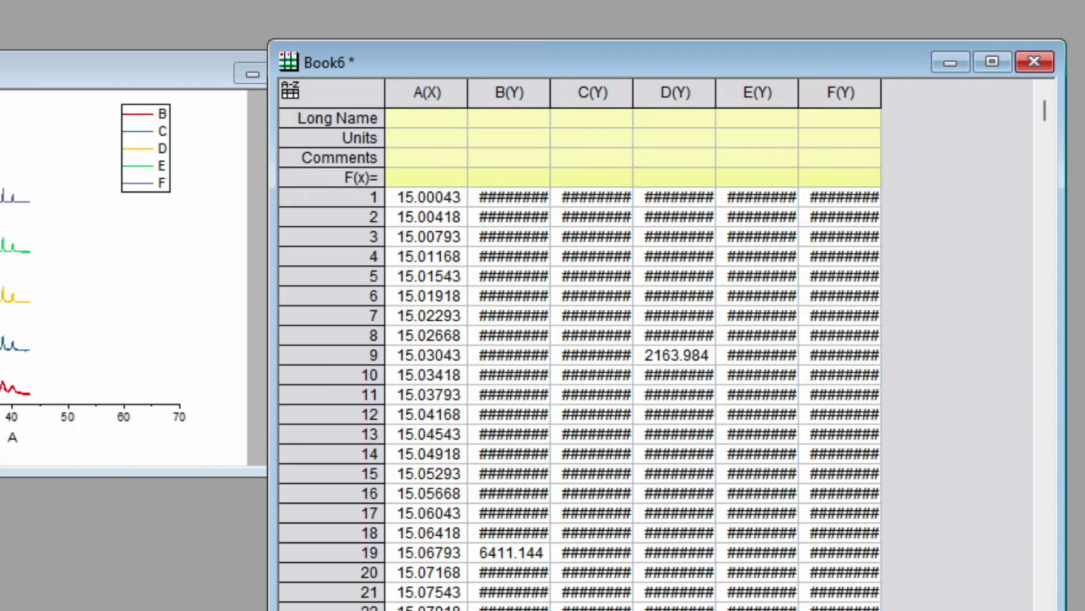
{"action": "left_click", "coordinate": [354, 197]}
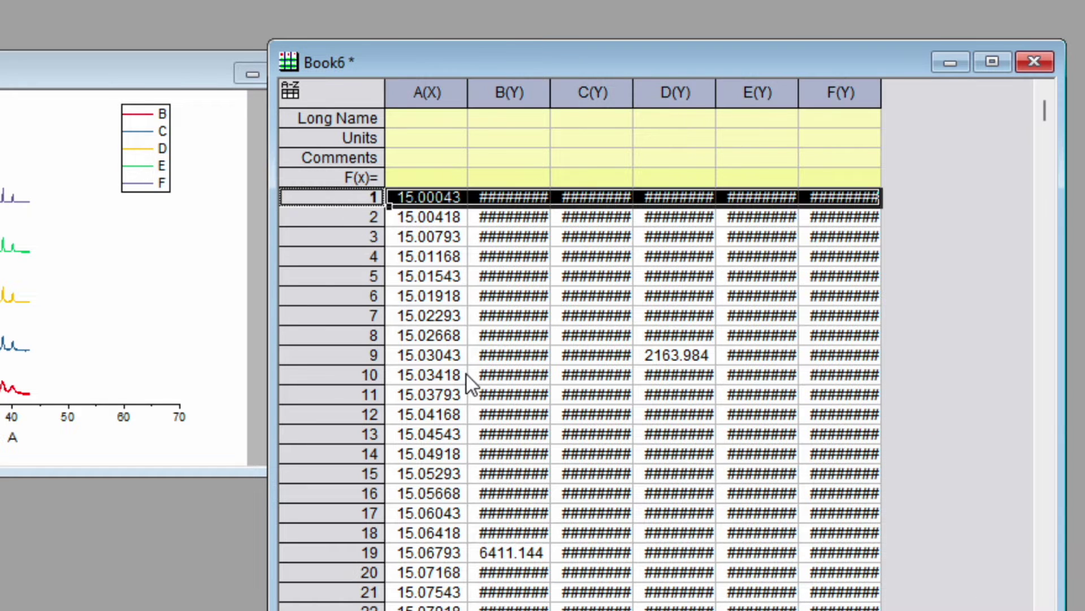
{"action": "scroll", "coordinate": [467, 374], "scroll_direction": "down", "scroll_amount": 8}
{"action": "scroll", "coordinate": [466, 374], "scroll_direction": "down", "scroll_amount": 4}
{"action": "left_click_drag", "start_coordinate": [1046, 113], "coordinate": [1053, 146]}
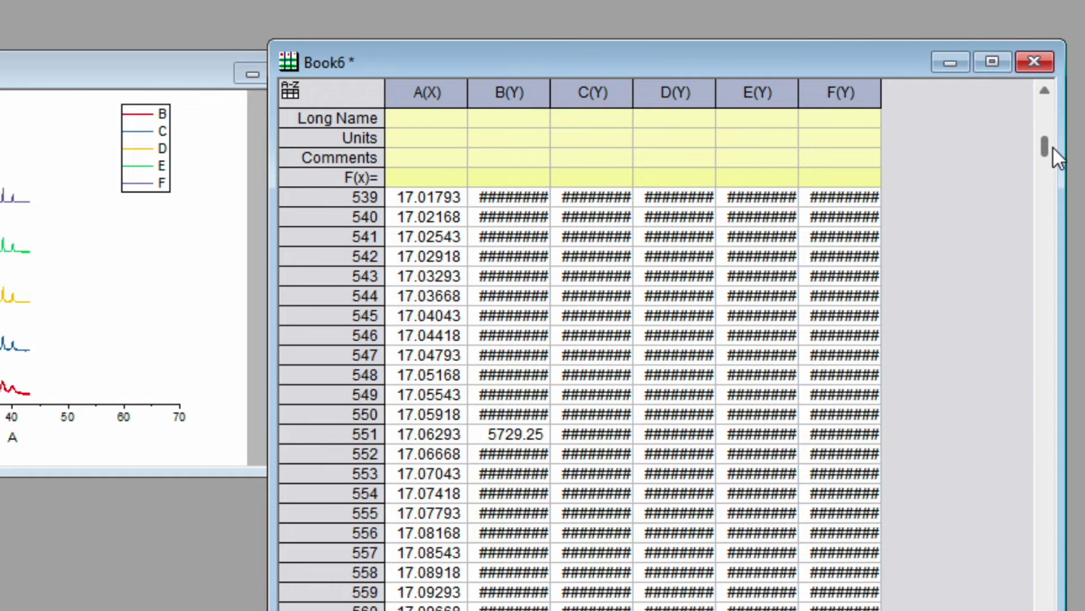
{"action": "scroll", "coordinate": [669, 311], "scroll_direction": "up", "scroll_amount": 19}
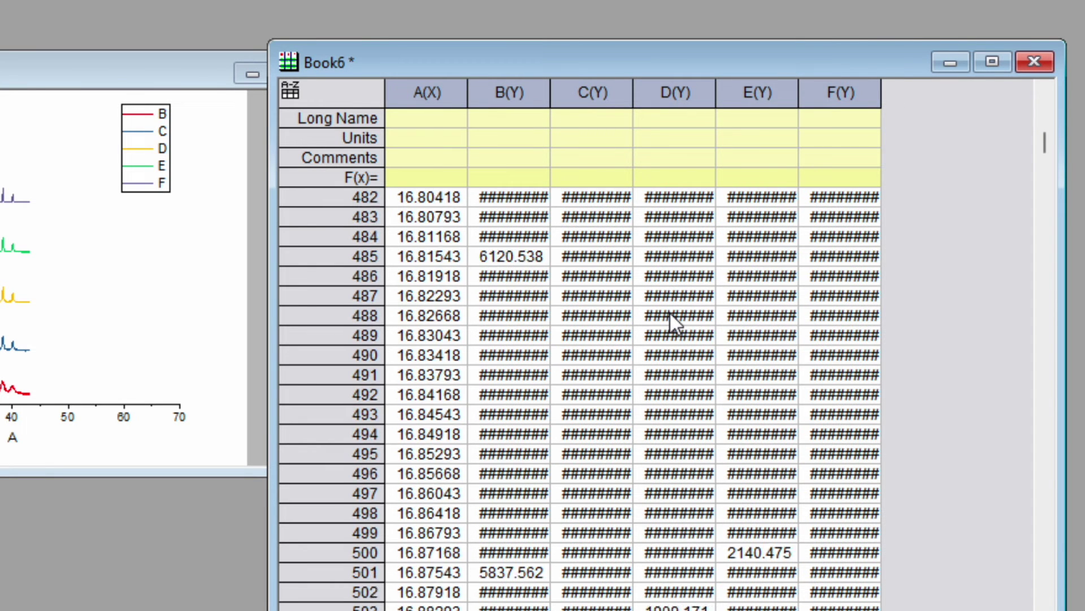
{"action": "scroll", "coordinate": [669, 311], "scroll_direction": "up", "scroll_amount": 1}
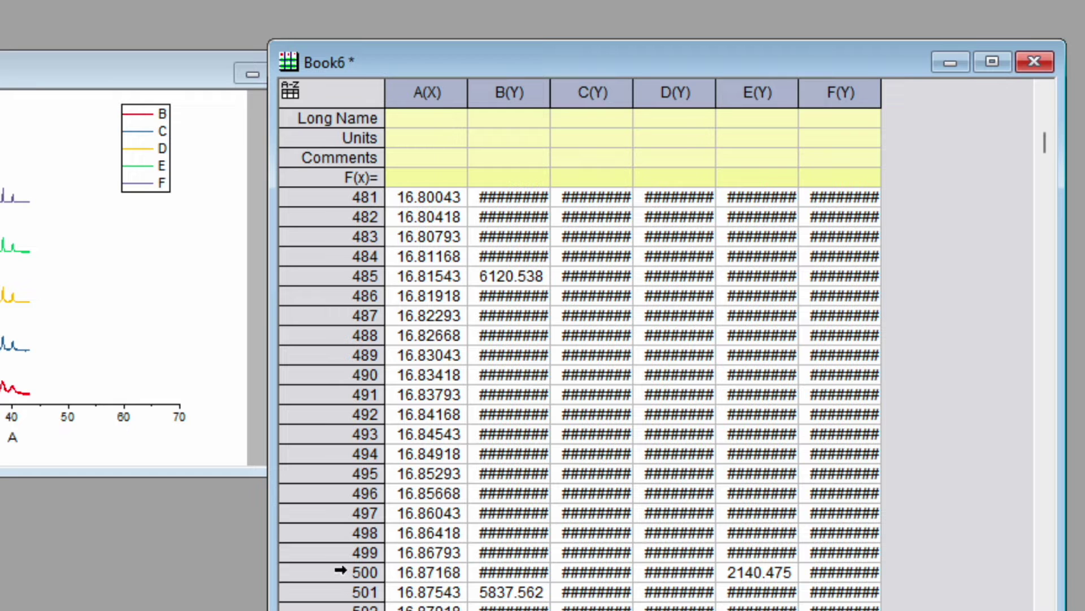
{"action": "left_click", "coordinate": [349, 553]}
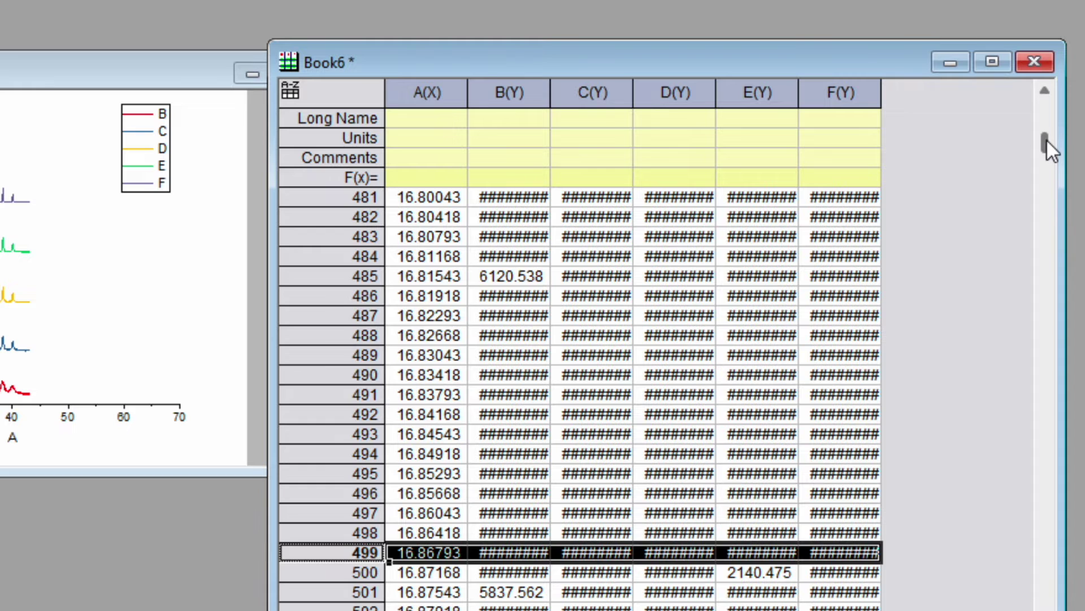
{"action": "left_click_drag", "start_coordinate": [1047, 141], "coordinate": [1053, 66]}
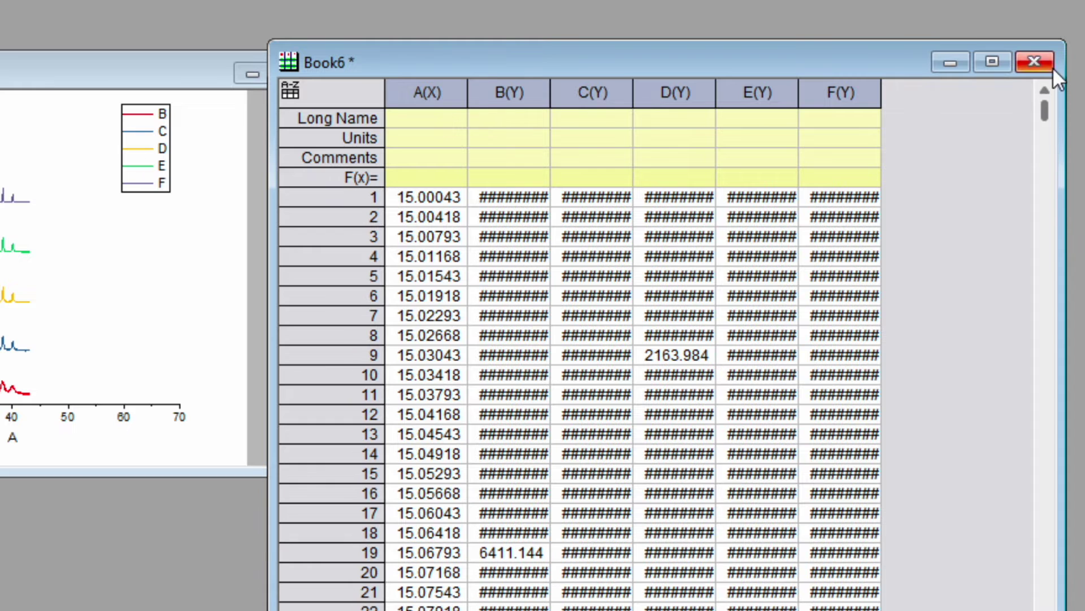
{"action": "left_click", "coordinate": [365, 197]}
{"action": "key", "text": "ctrl+shift+Down"}
{"action": "right_click", "coordinate": [472, 219]}
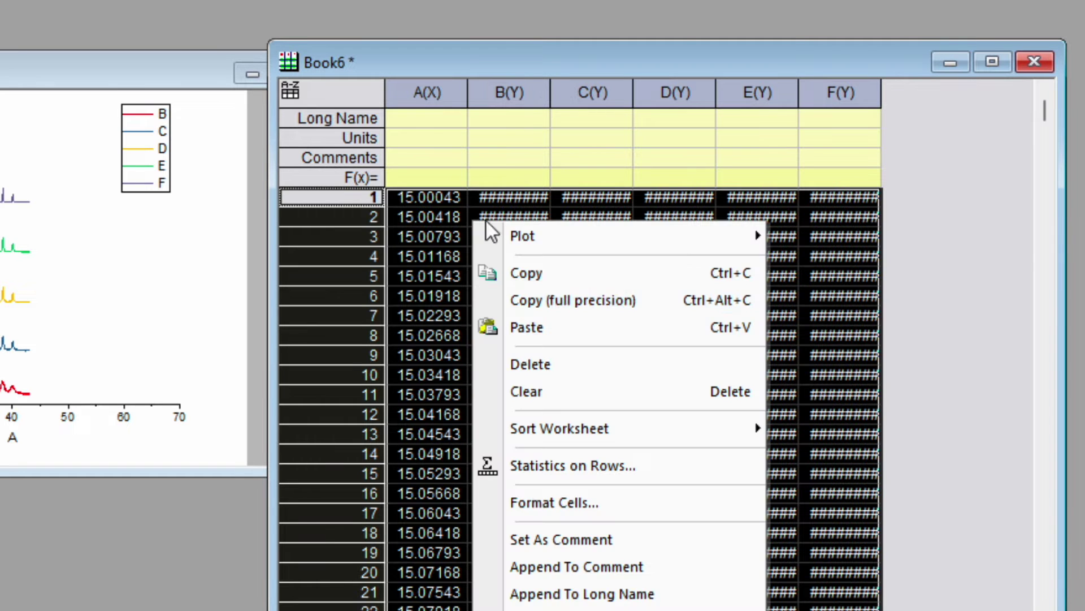
{"action": "left_click", "coordinate": [588, 362]}
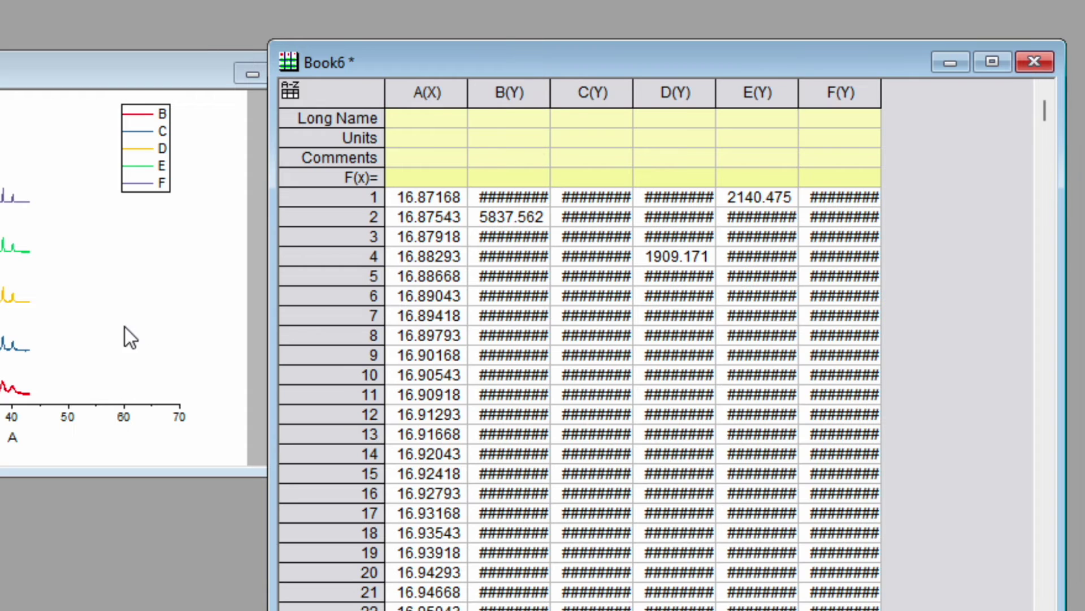
Step: Maximize the stacked graph window and rescale its axes to fit the trimmed data
{"action": "left_click", "coordinate": [152, 312]}
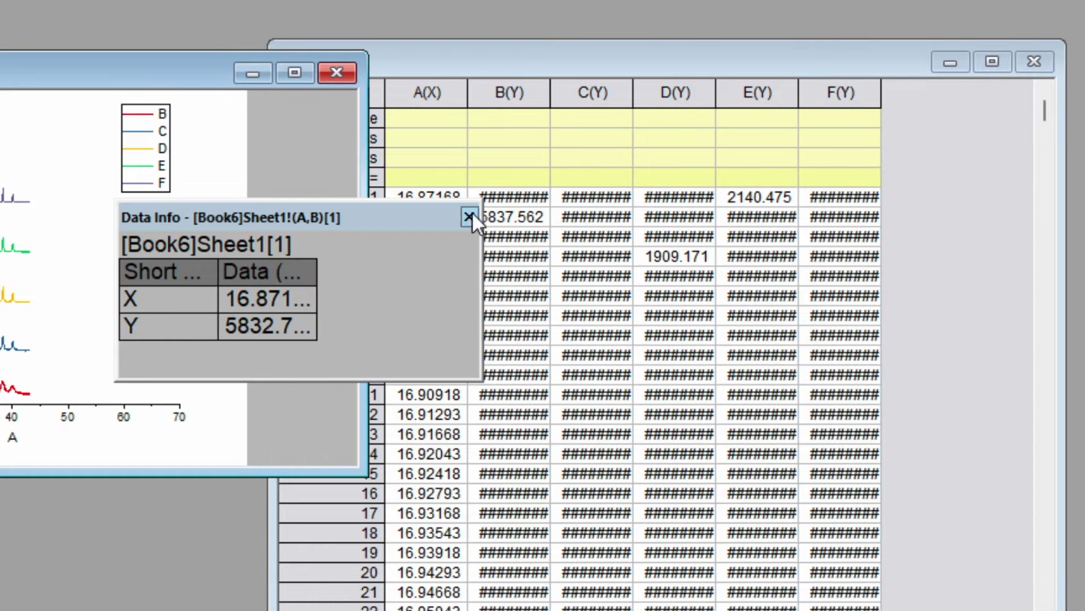
{"action": "left_click", "coordinate": [470, 217]}
{"action": "left_click", "coordinate": [299, 74]}
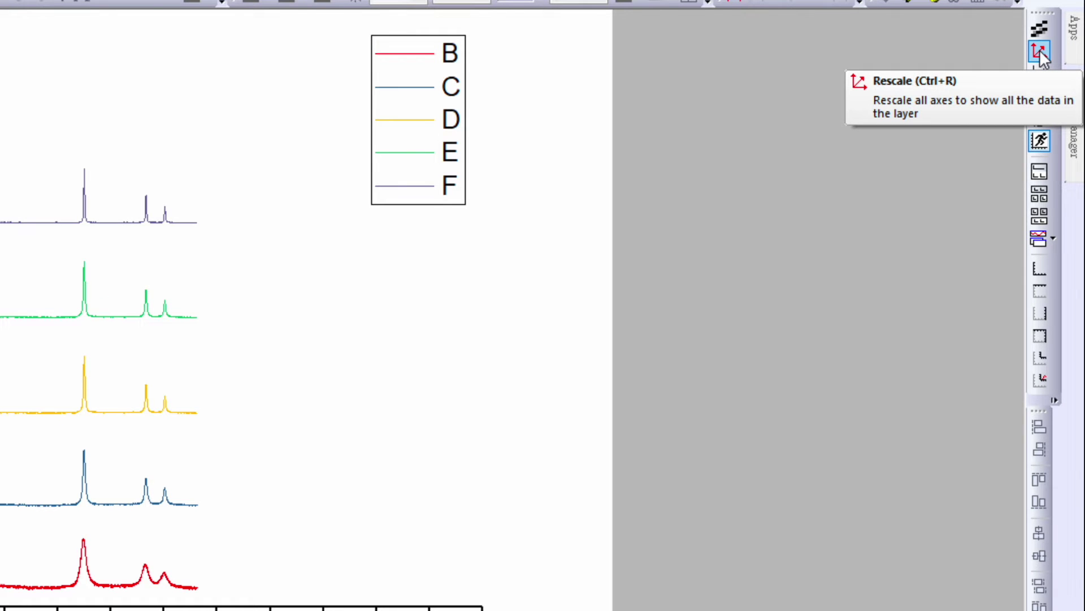
{"action": "left_click", "coordinate": [1040, 53]}
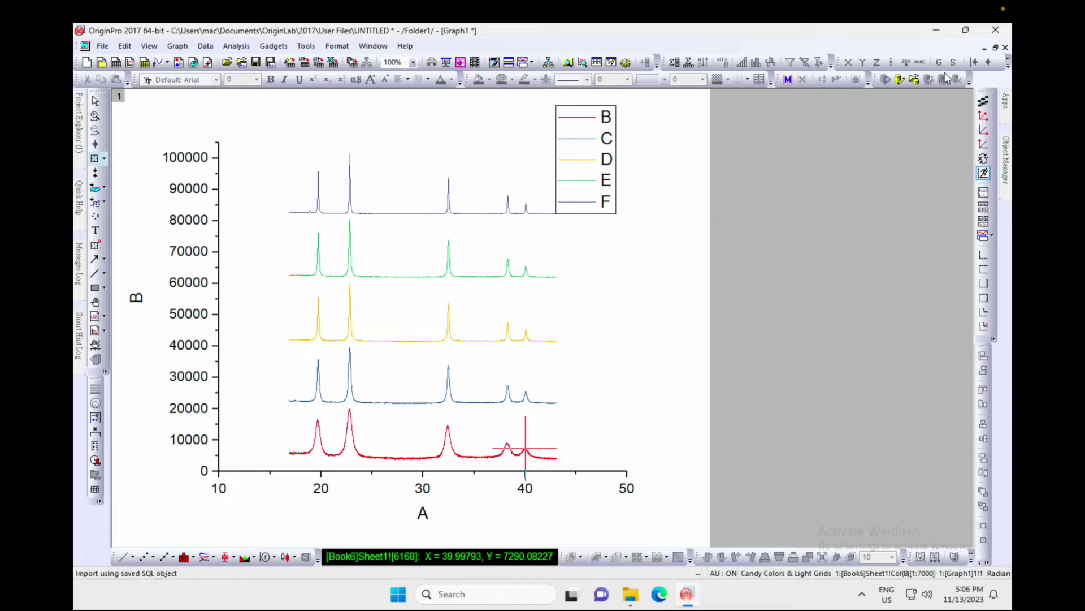
Step: Restore the graph window to normal size and arrange the Graph1 and Book6 windows so they do not overlap
{"action": "left_click", "coordinate": [995, 48]}
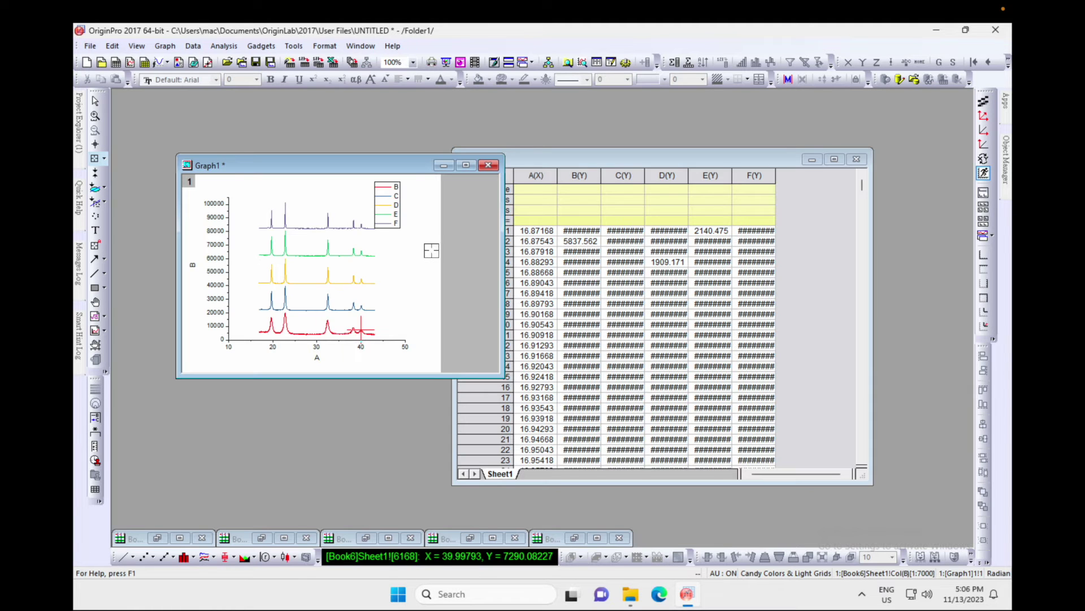
{"action": "left_click_drag", "start_coordinate": [417, 167], "coordinate": [367, 306]}
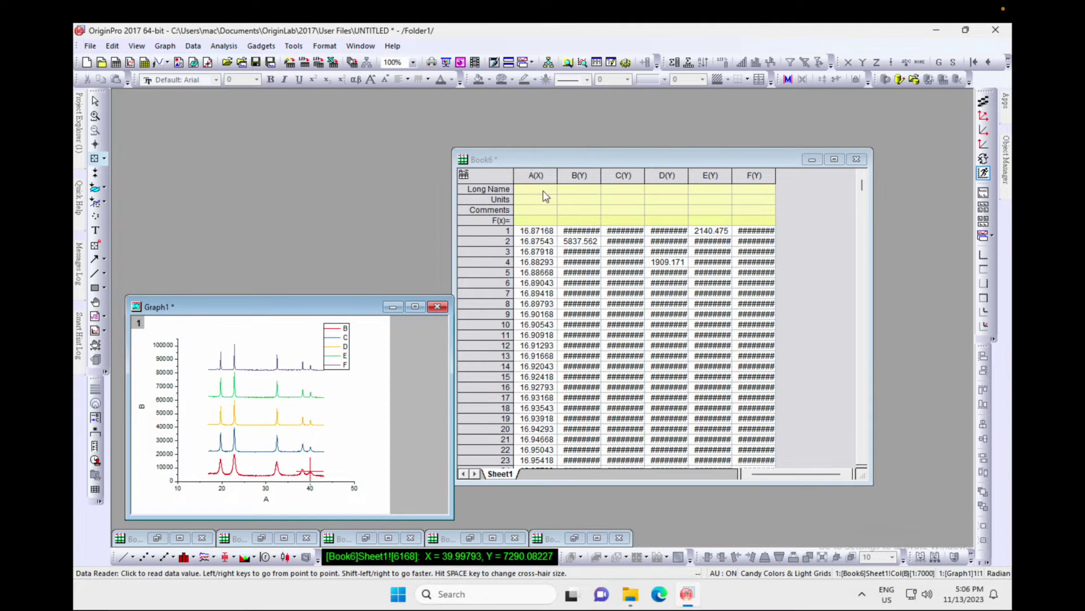
{"action": "left_click_drag", "start_coordinate": [601, 156], "coordinate": [663, 125]}
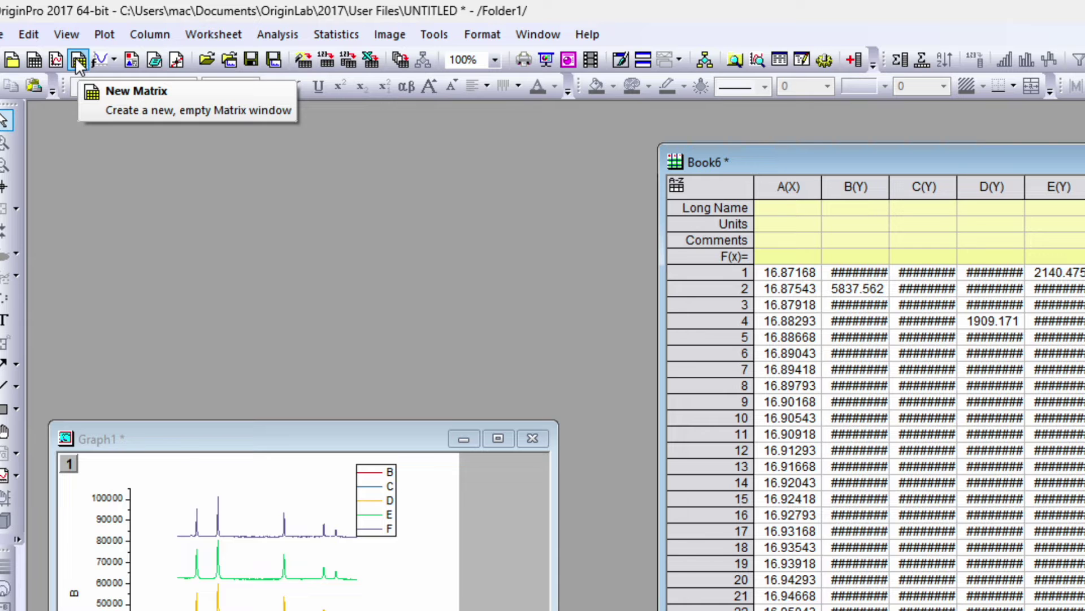
Step: Create a new empty matrix window, place it above Graph1 and enlarge it to show more cells
{"action": "left_click", "coordinate": [75, 57]}
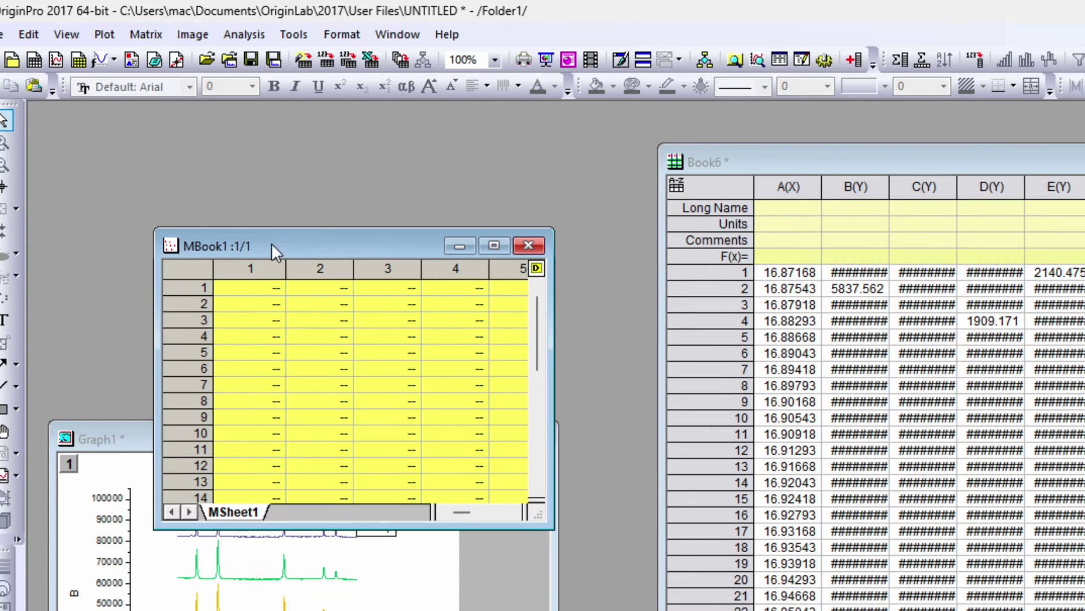
{"action": "left_click_drag", "start_coordinate": [306, 247], "coordinate": [222, 156]}
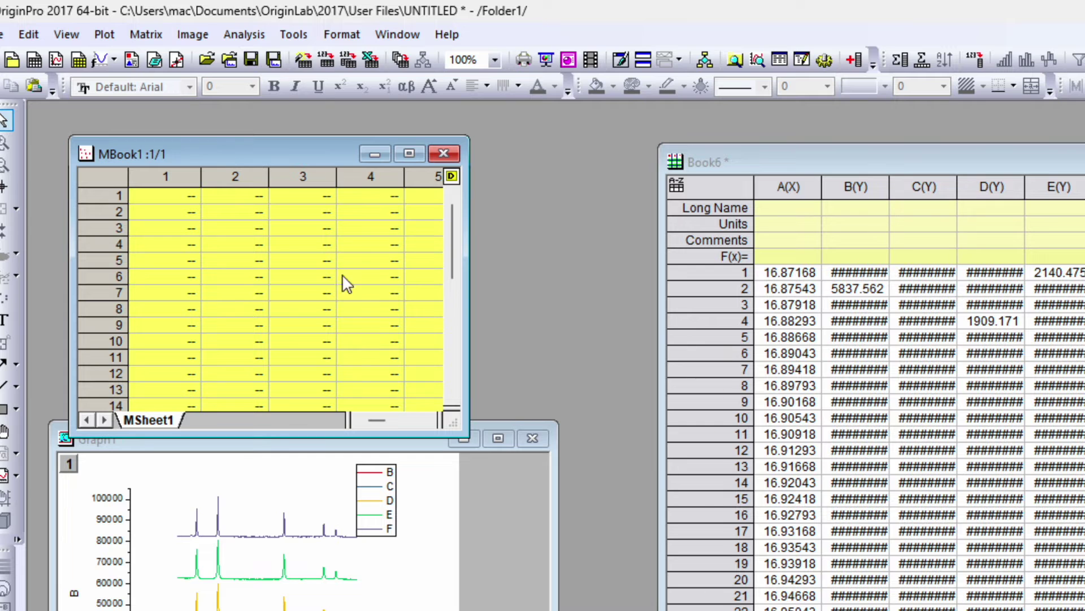
{"action": "left_click_drag", "start_coordinate": [456, 425], "coordinate": [529, 505]}
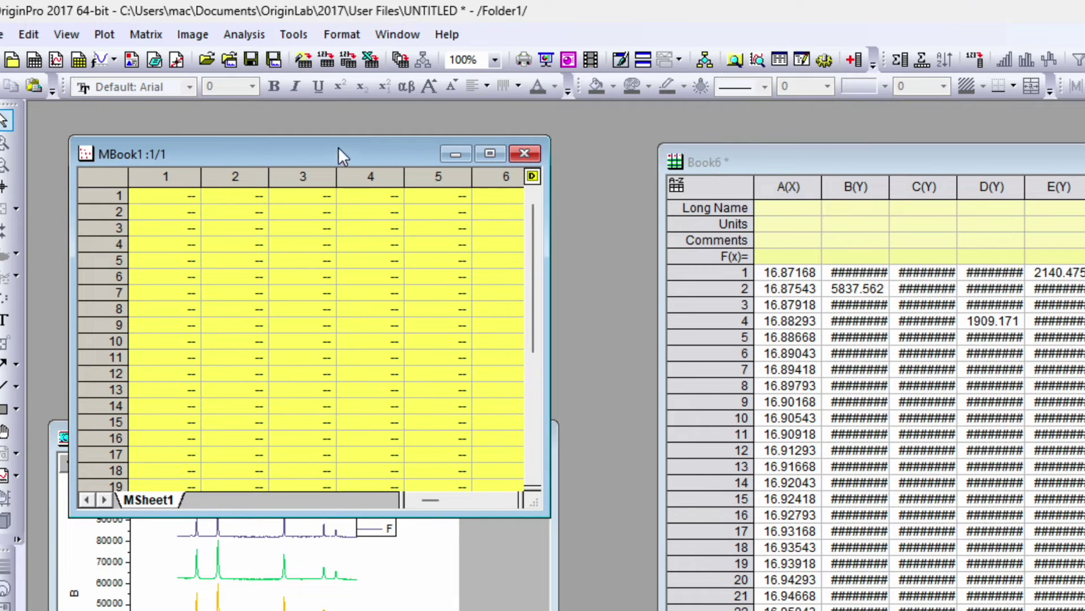
{"action": "mouse_move", "coordinate": [429, 499]}
{"action": "left_mouse_down"}
{"action": "mouse_move", "coordinate": [502, 501]}
{"action": "mouse_move", "coordinate": [433, 501]}
{"action": "left_mouse_up"}
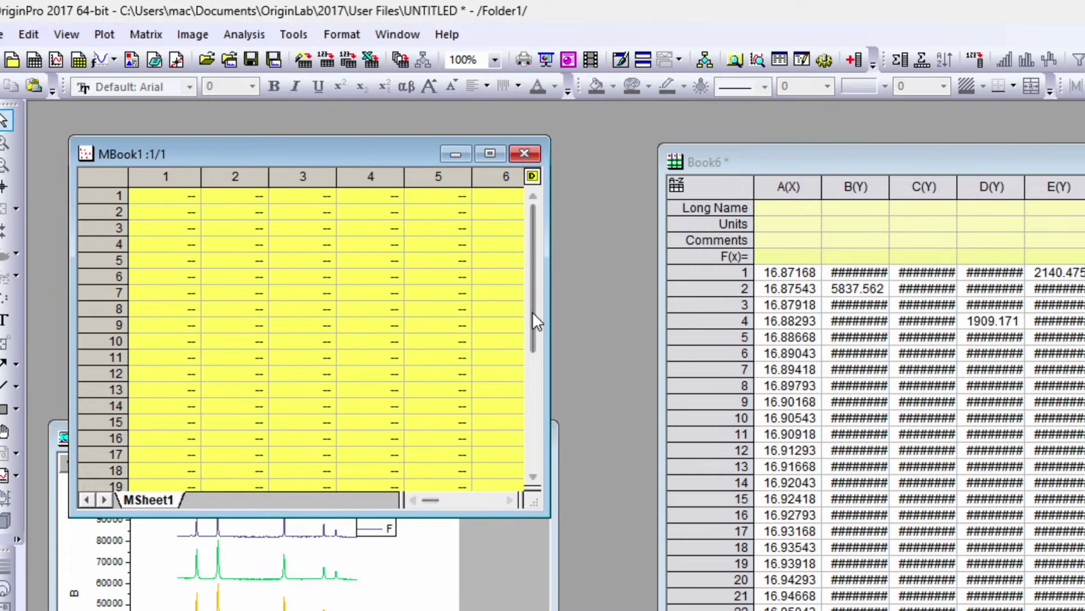
{"action": "left_click_drag", "start_coordinate": [534, 323], "coordinate": [524, 239]}
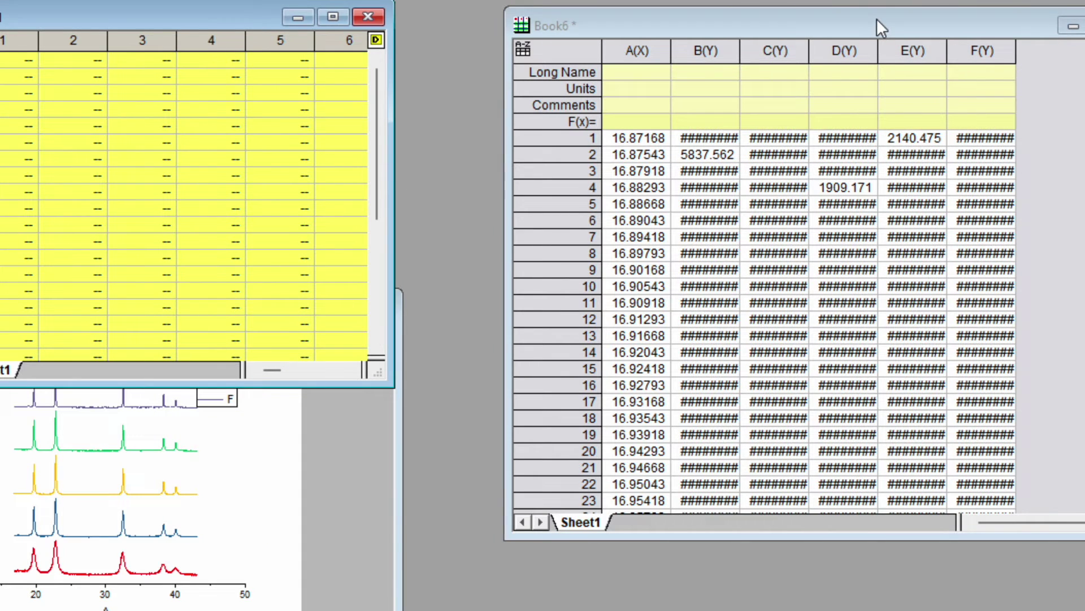
{"action": "left_click", "coordinate": [878, 25]}
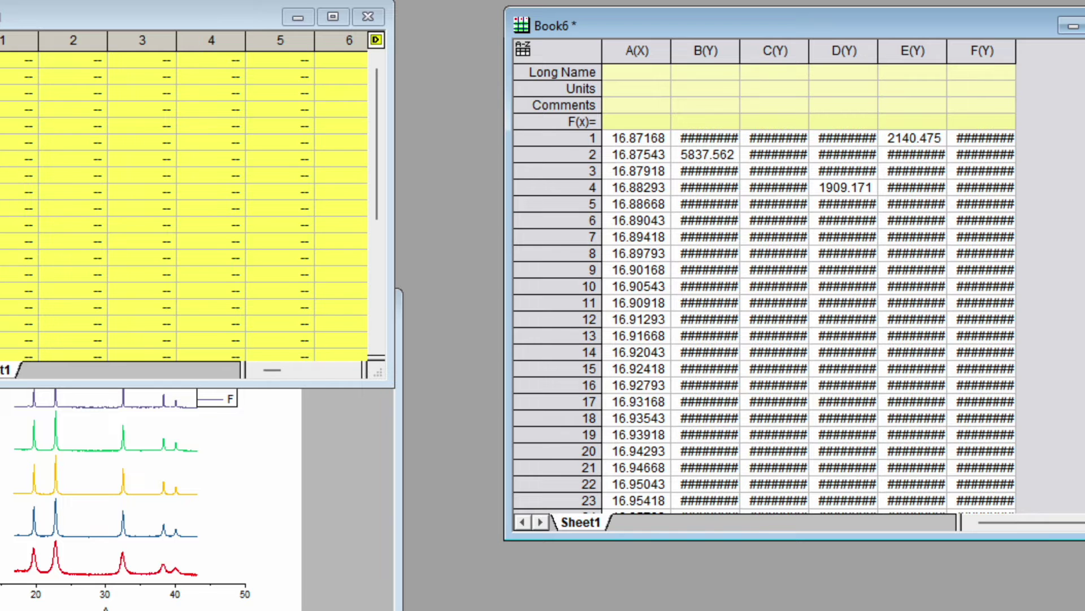
{"action": "scroll", "coordinate": [764, 316], "scroll_direction": "down", "scroll_amount": 20}
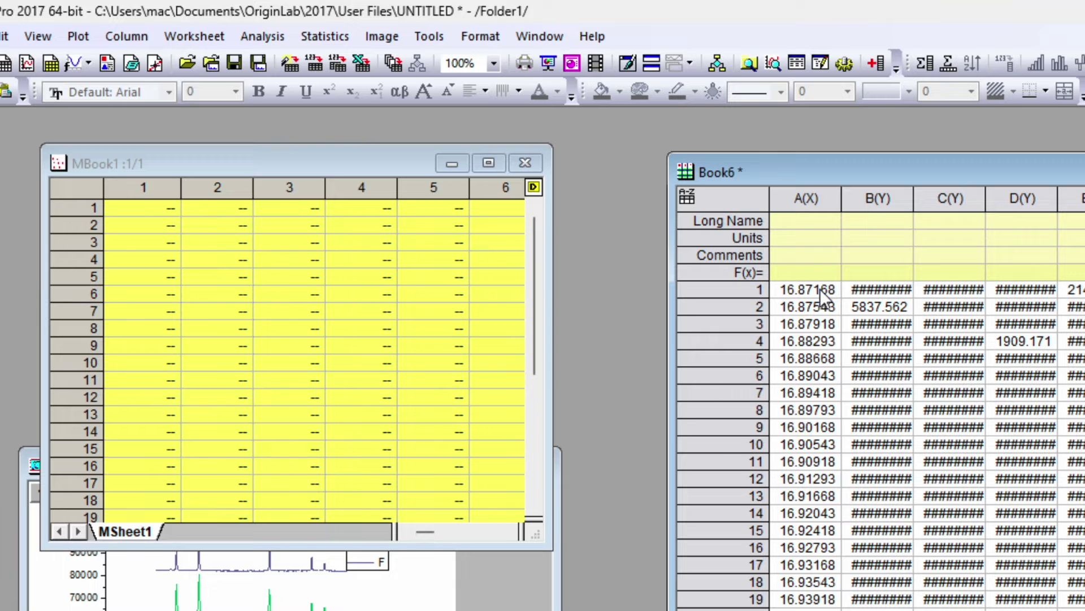
{"action": "left_click", "coordinate": [360, 156]}
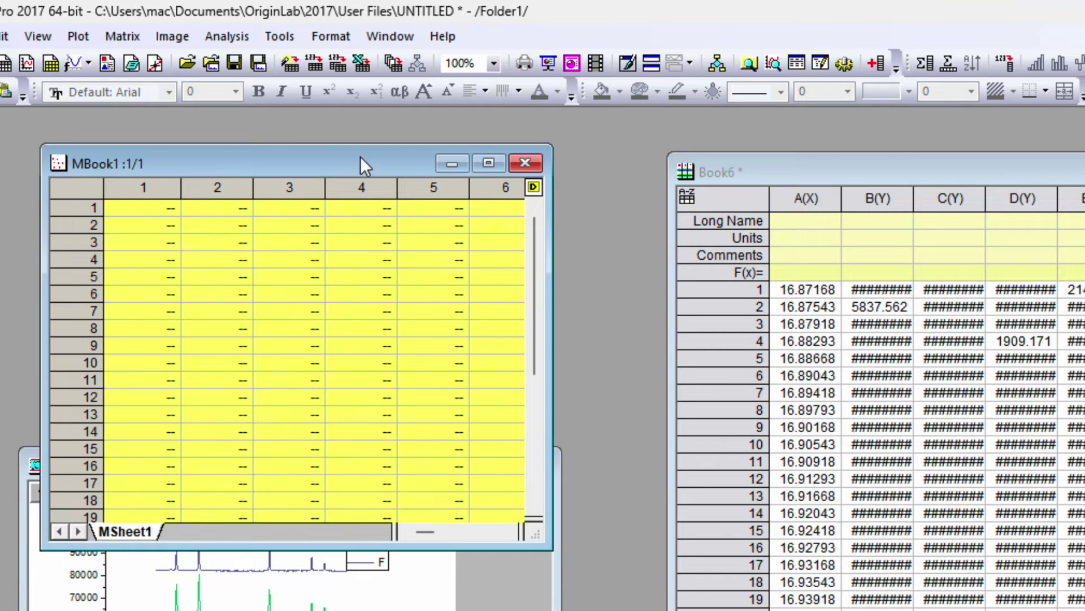
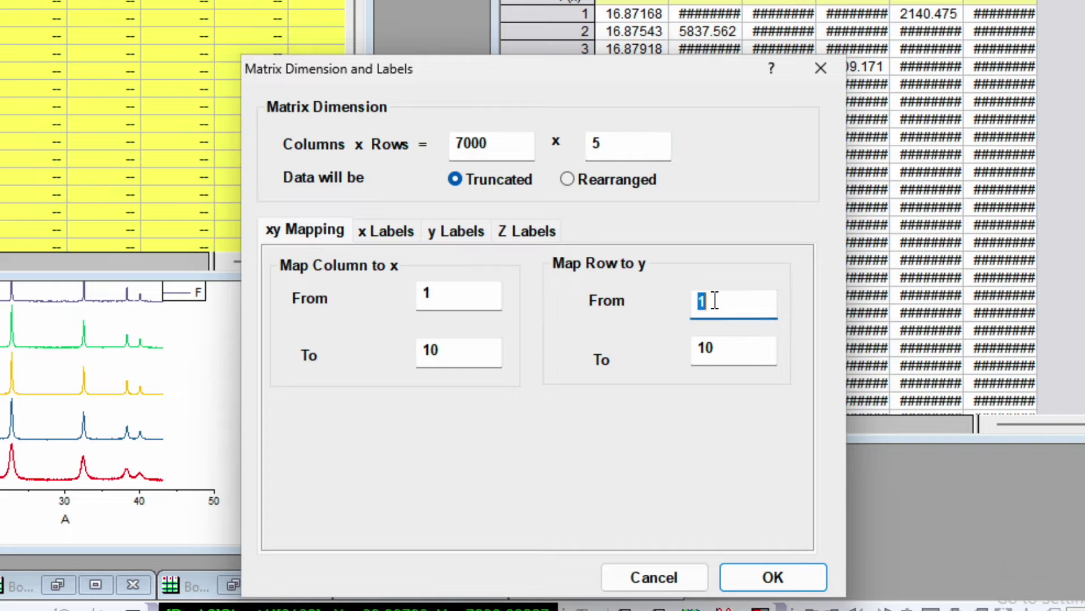
Step: Map the matrix rows to y from 400 to 800 and apply the 7000 x 5 matrix dimensions
{"action": "type", "text": "400"}
{"action": "double_click", "coordinate": [728, 348]}
{"action": "type", "text": "800"}
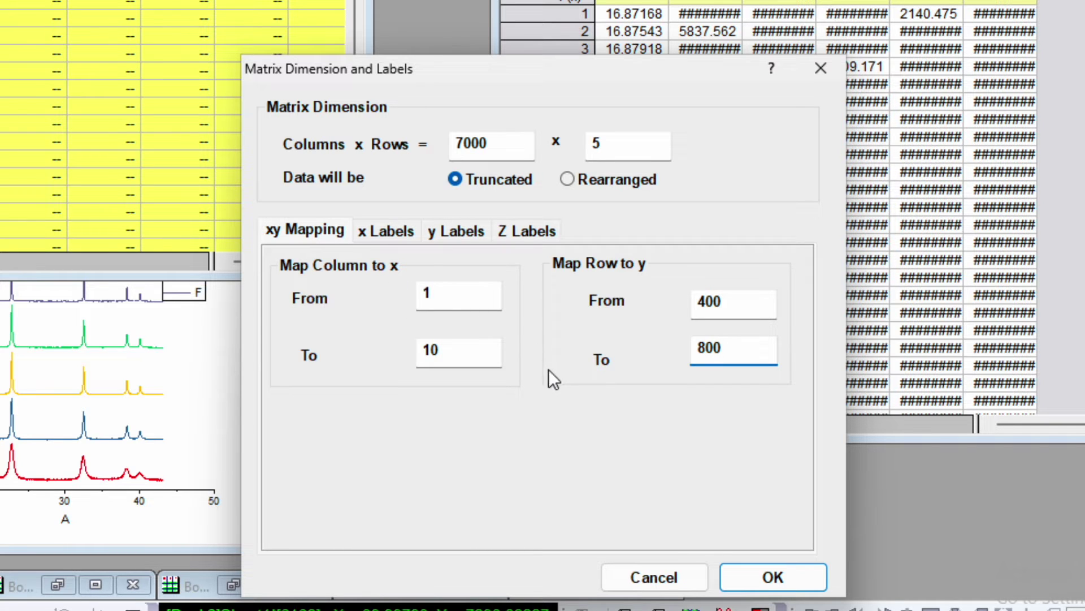
{"action": "left_click", "coordinate": [773, 578]}
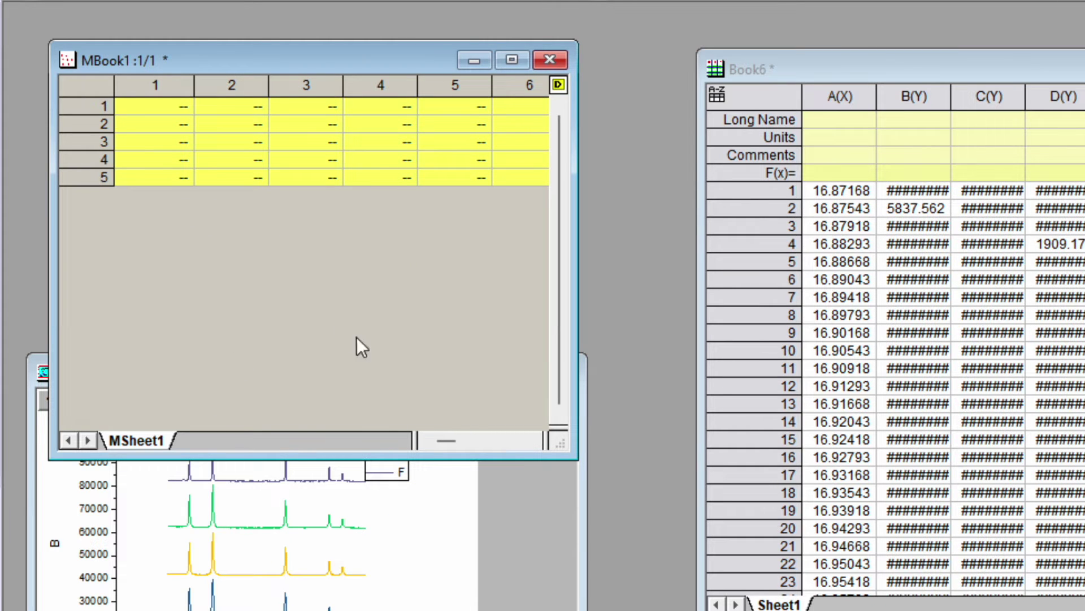
{"action": "left_click_drag", "start_coordinate": [446, 436], "coordinate": [549, 437]}
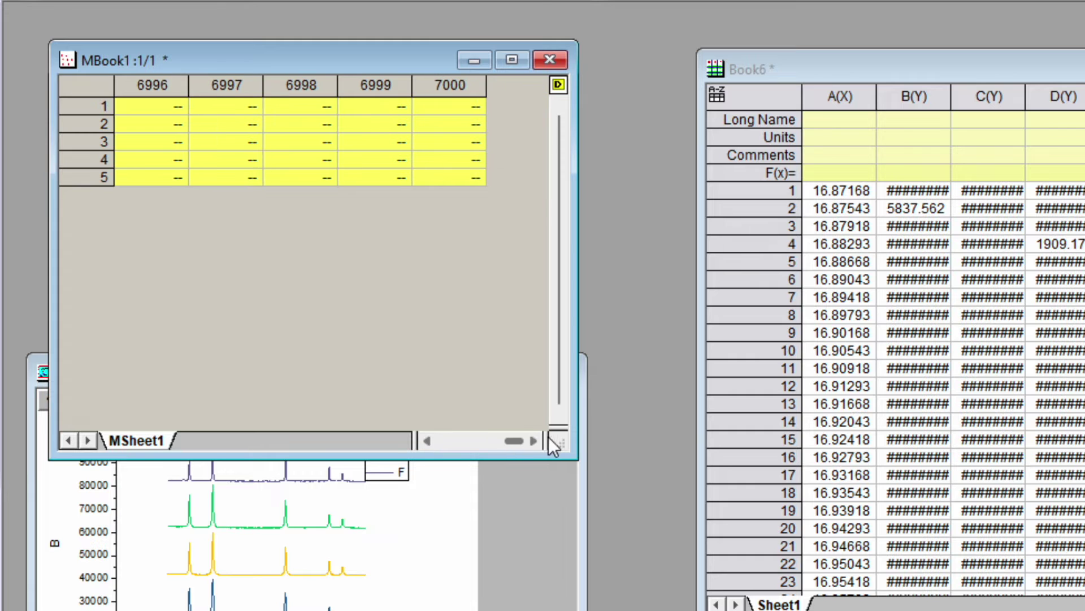
{"action": "left_click_drag", "start_coordinate": [517, 441], "coordinate": [428, 442]}
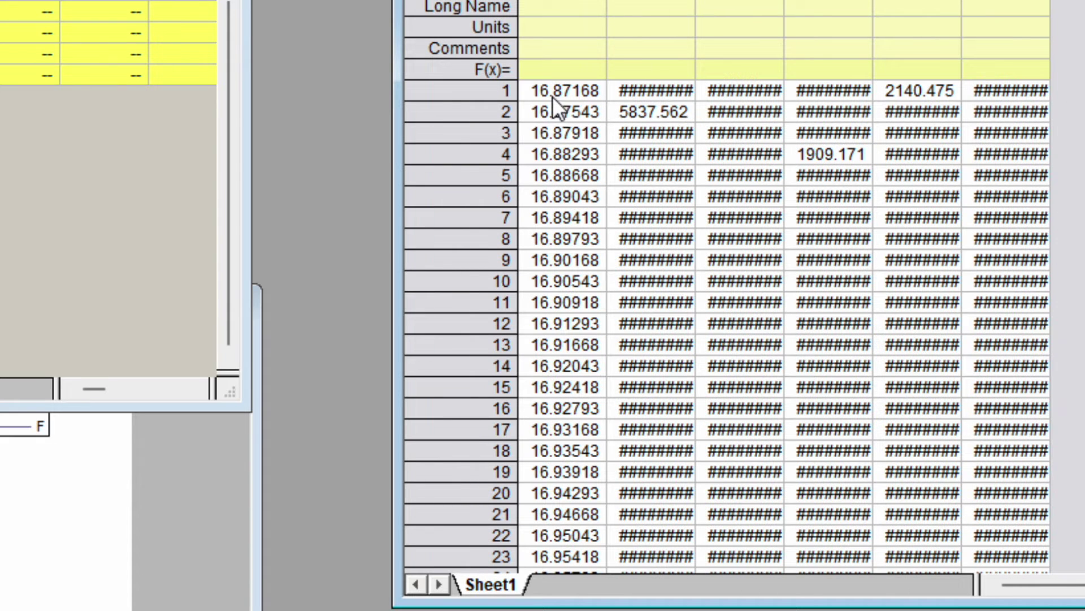
Step: Map the MBook1 matrix columns to x from 16.87168 to 43.11793, the first and last X values in Book6
{"action": "left_click", "coordinate": [557, 94]}
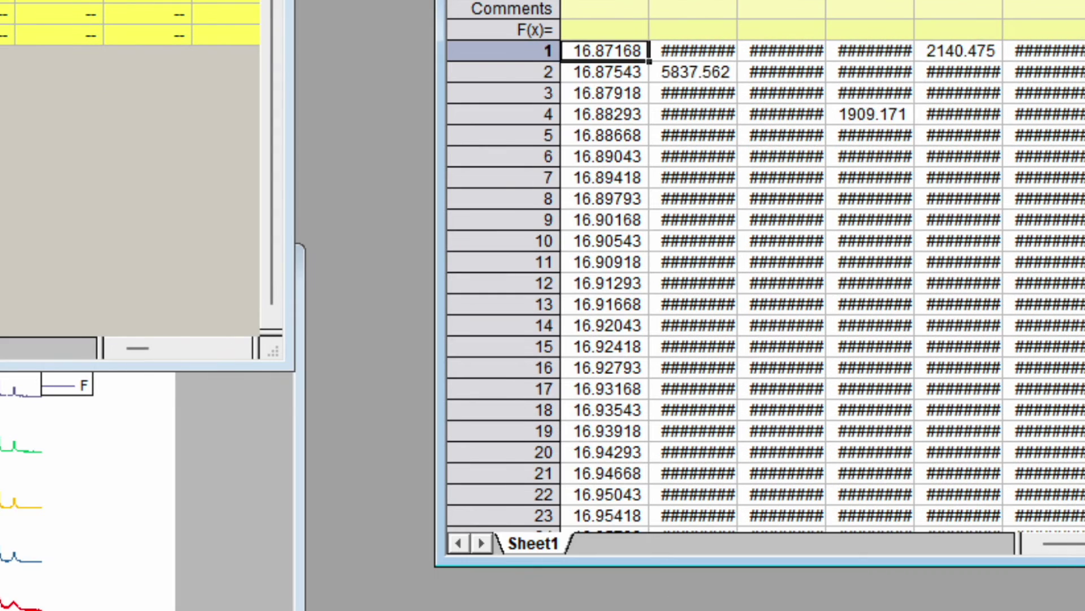
{"action": "key", "text": "ctrl+End"}
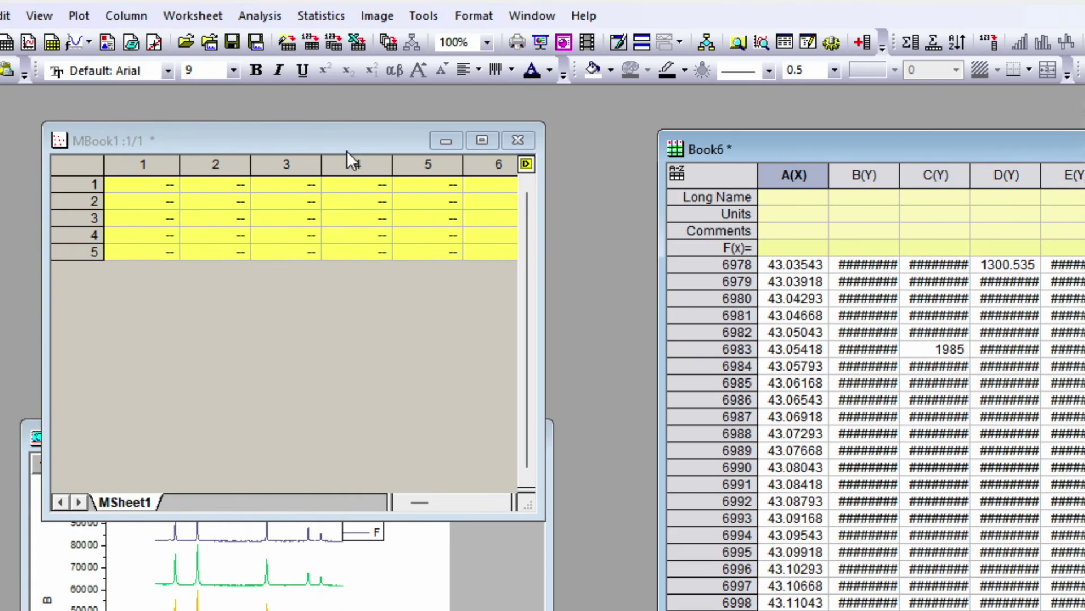
{"action": "left_click", "coordinate": [342, 142]}
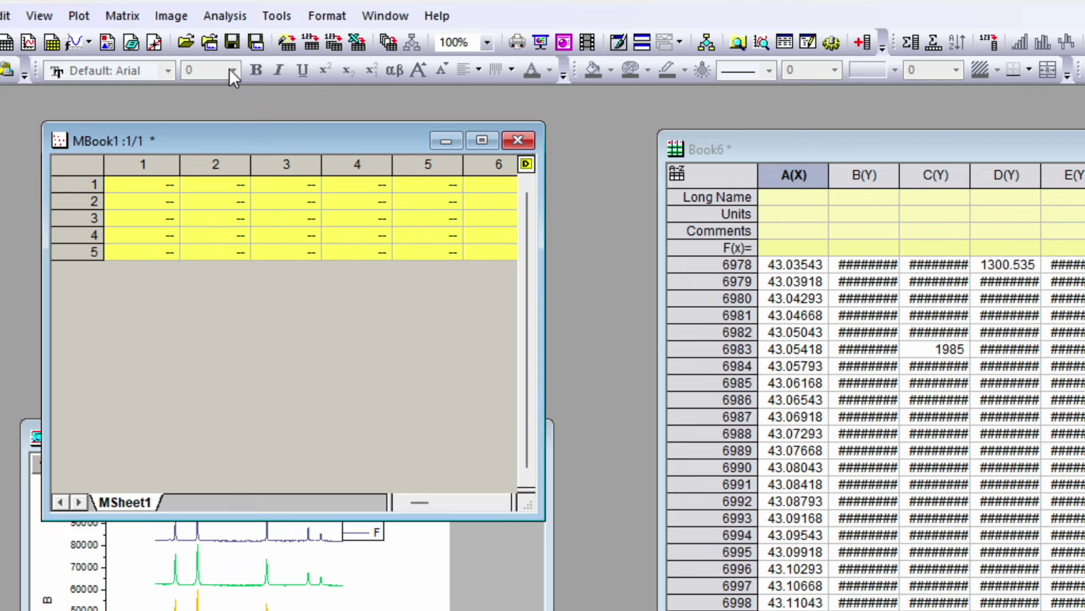
{"action": "left_click", "coordinate": [119, 17]}
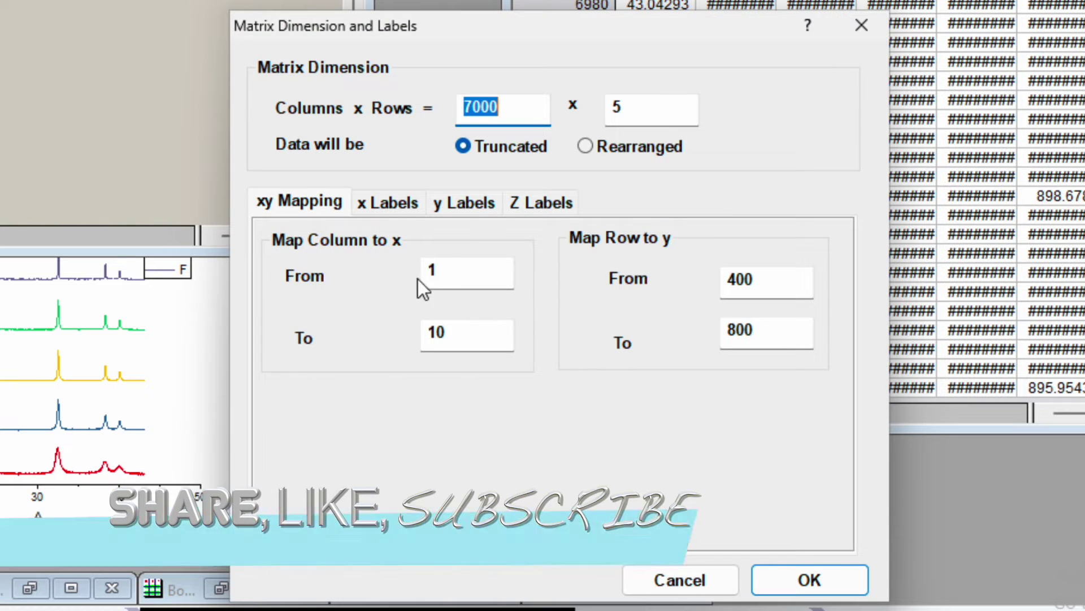
{"action": "left_click", "coordinate": [450, 268]}
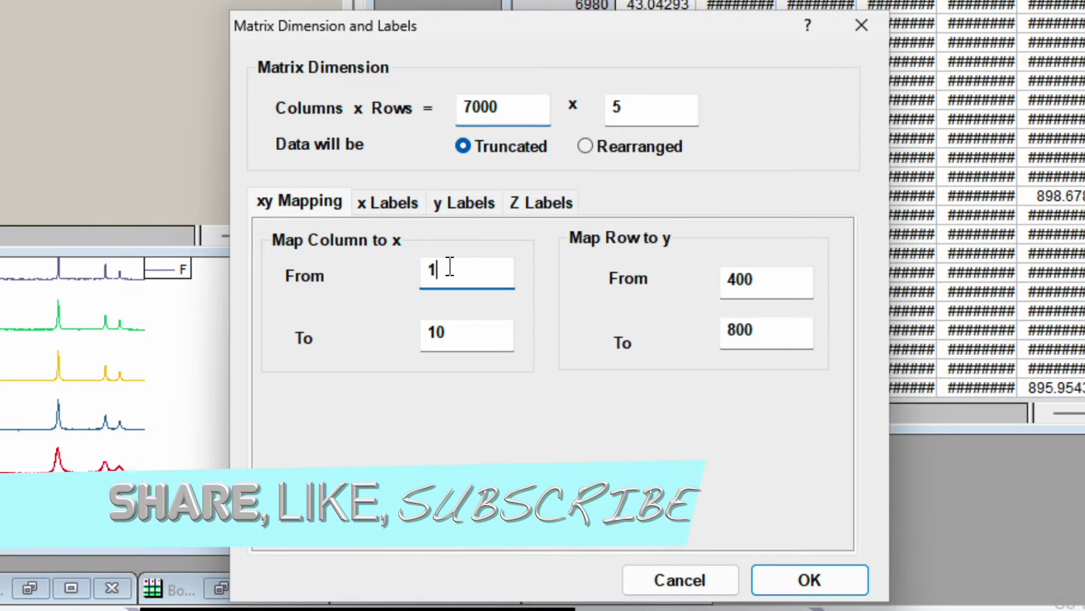
{"action": "left_click_drag", "start_coordinate": [553, 33], "coordinate": [303, 69]}
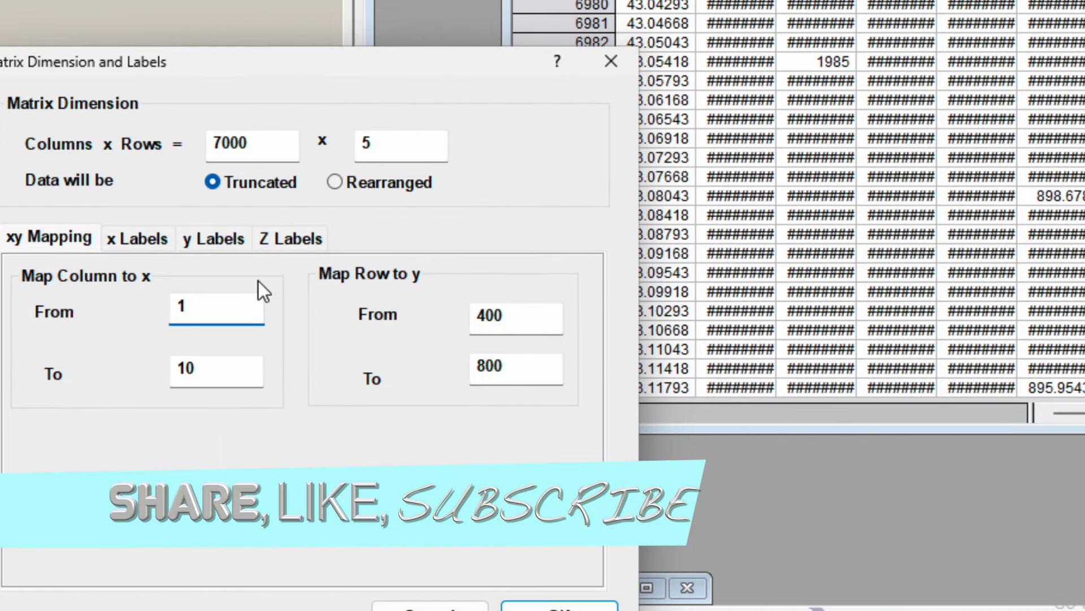
{"action": "double_click", "coordinate": [212, 308]}
{"action": "type", "text": "16.87168"}
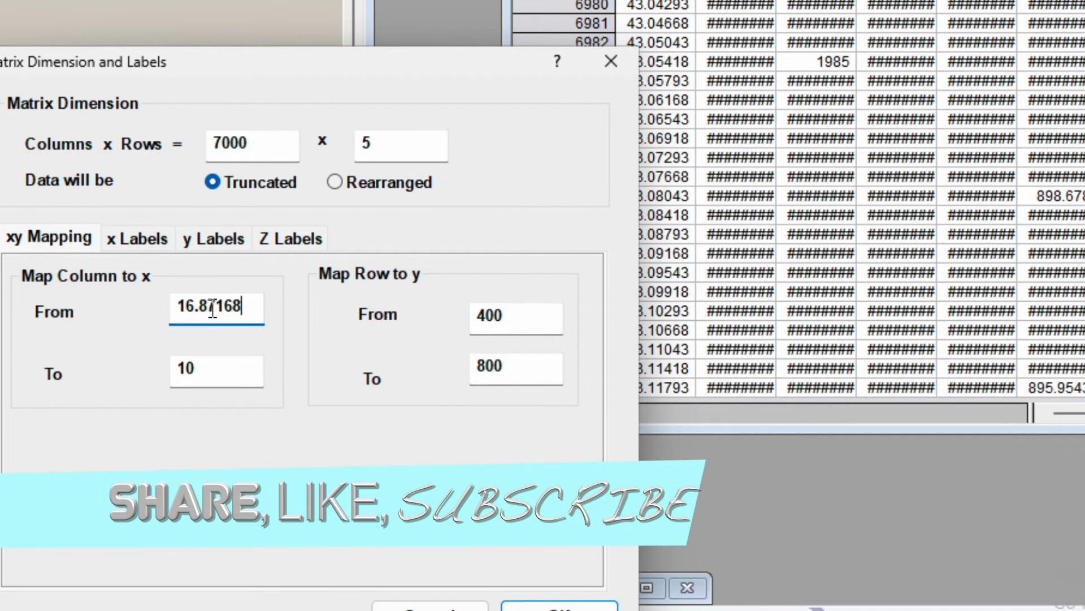
{"action": "left_click", "coordinate": [219, 380]}
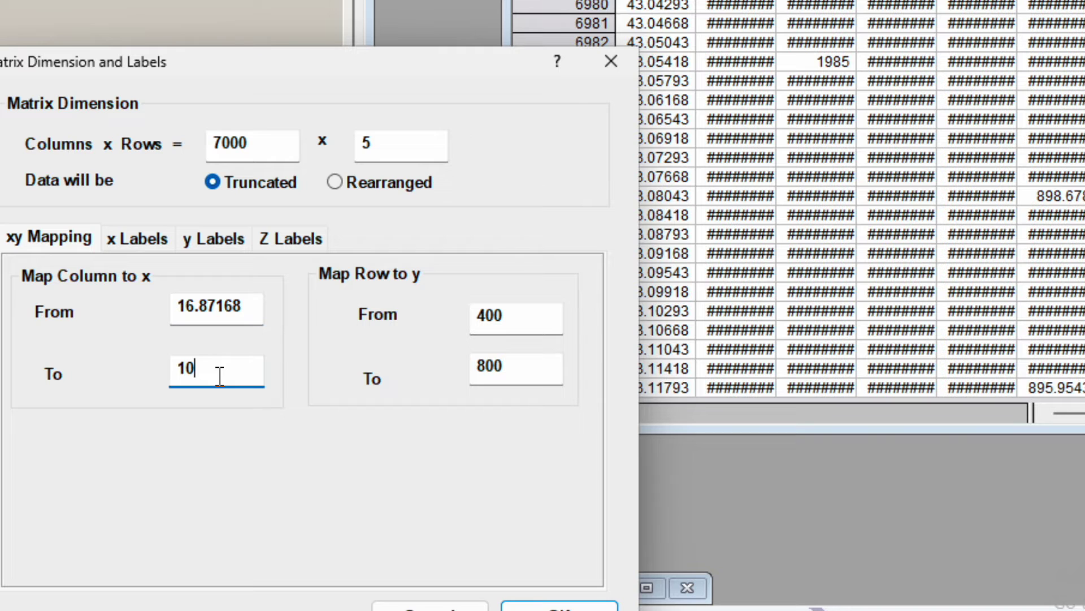
{"action": "left_click_drag", "start_coordinate": [408, 63], "coordinate": [270, 68]}
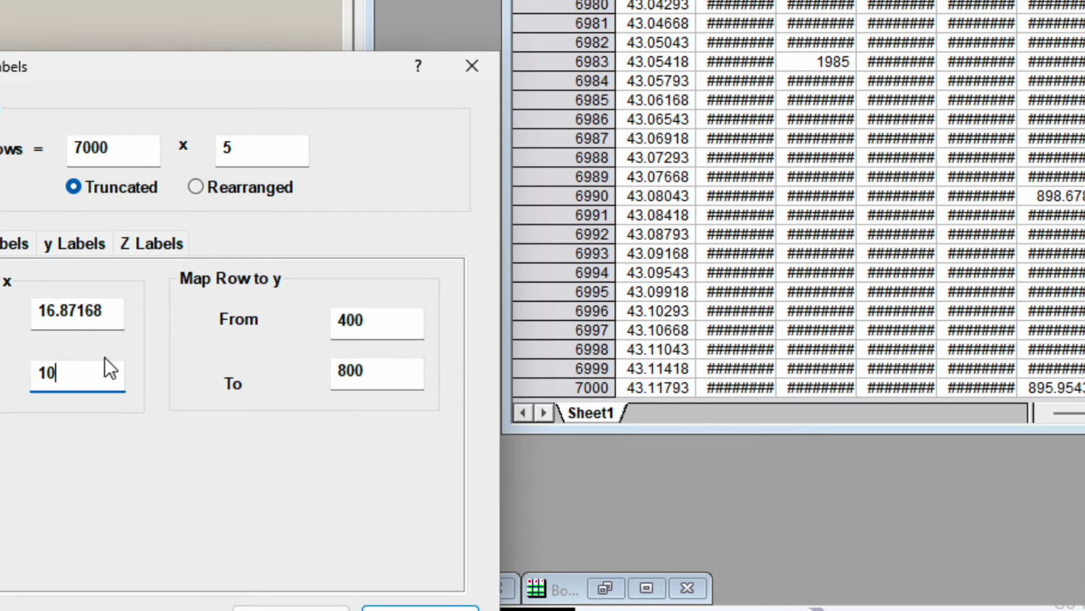
{"action": "double_click", "coordinate": [87, 374]}
{"action": "type", "text": "43.11793"}
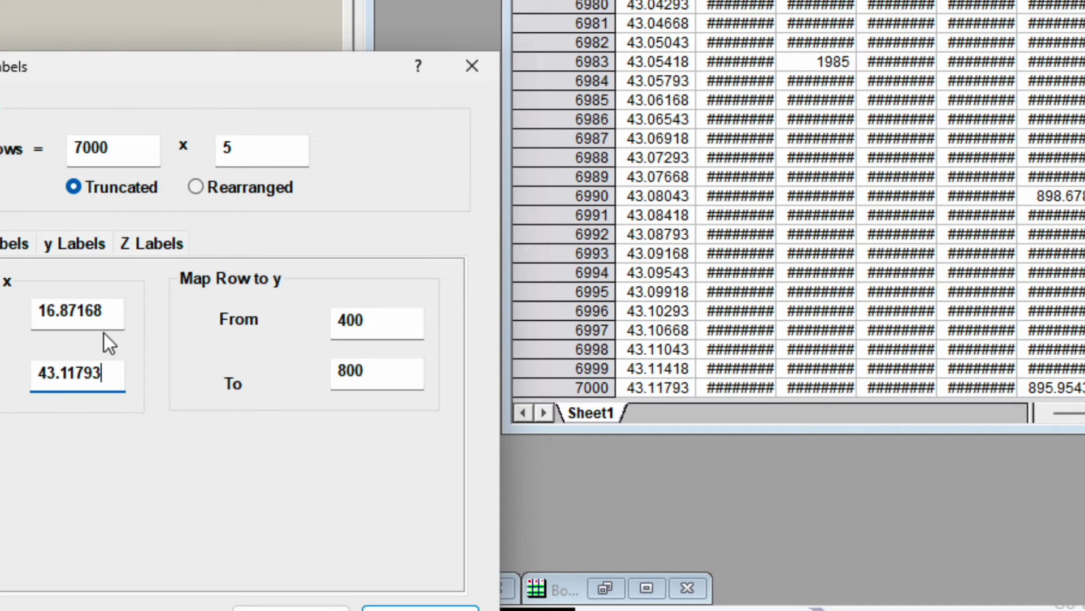
{"action": "left_click", "coordinate": [405, 604]}
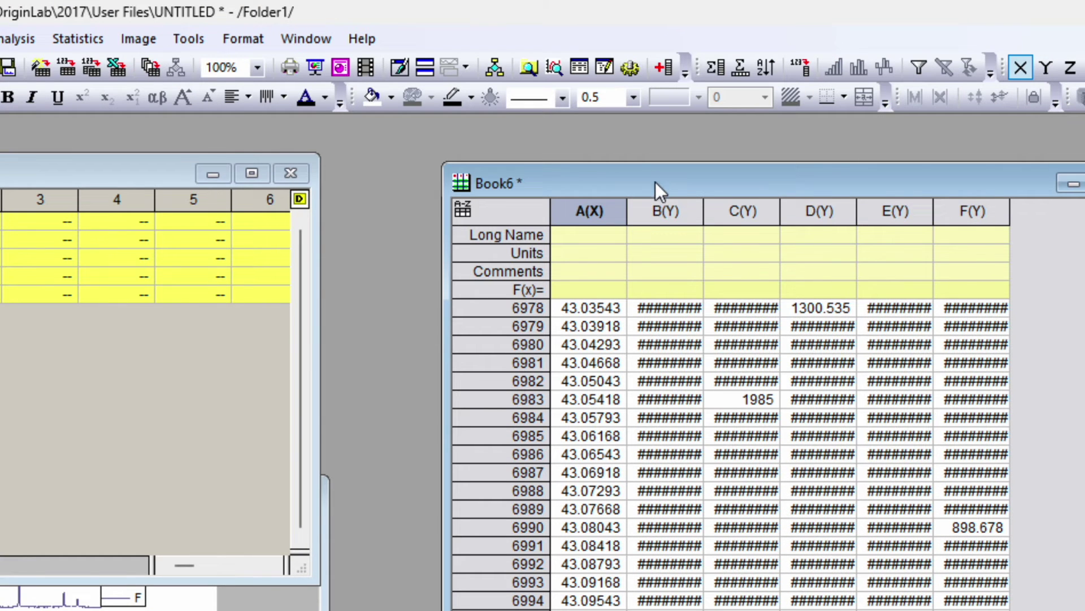
Step: Duplicate the Book6 workbook, delete the A(X) column from the copy and move the copy clear of the matrix window
{"action": "left_click", "coordinate": [423, 68]}
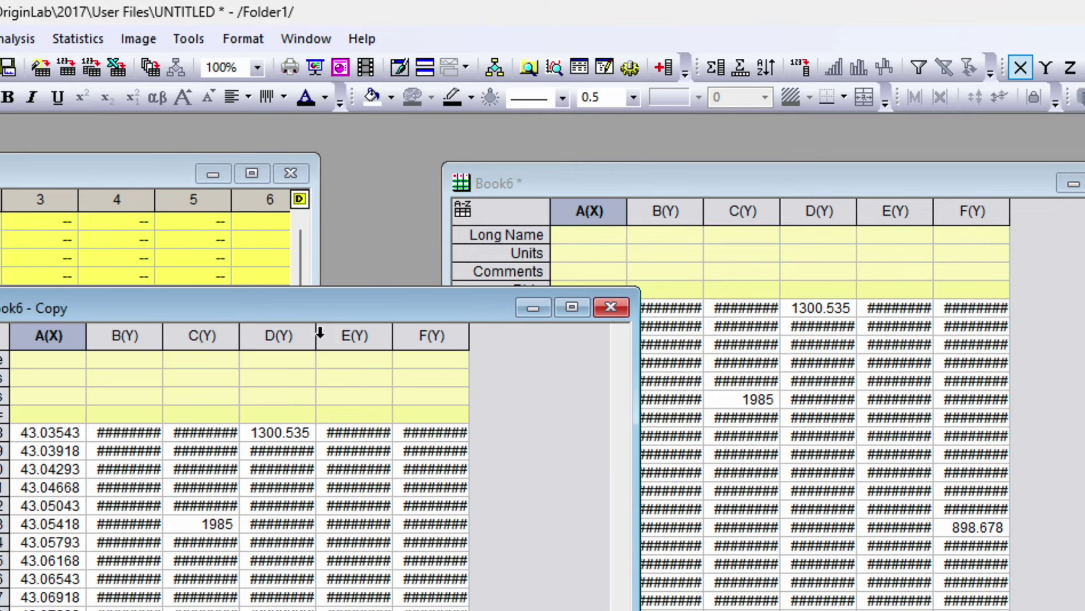
{"action": "left_click_drag", "start_coordinate": [354, 301], "coordinate": [782, 314]}
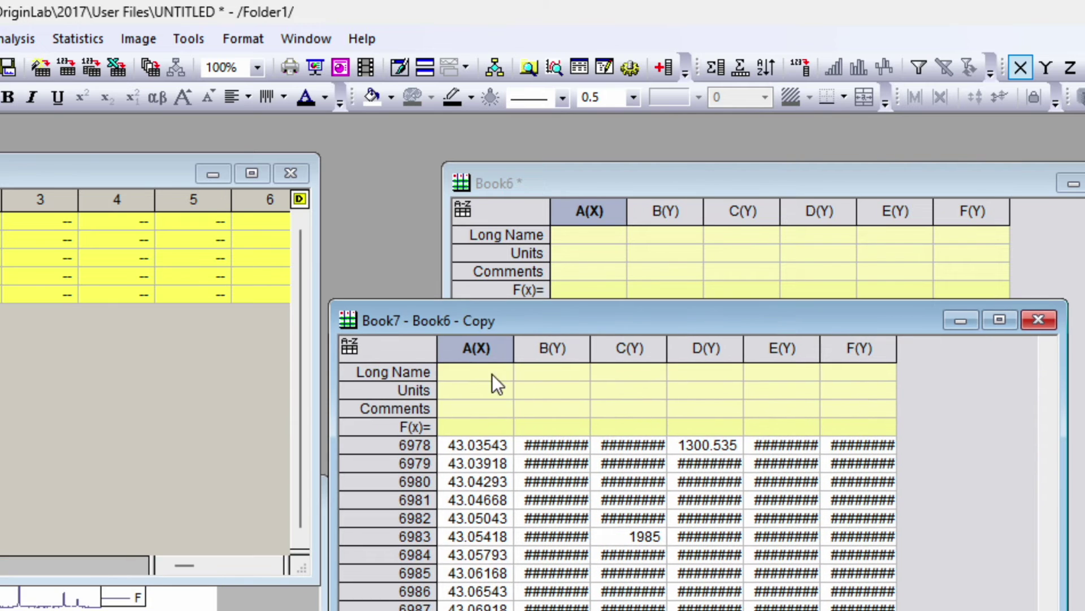
{"action": "left_click", "coordinate": [494, 348]}
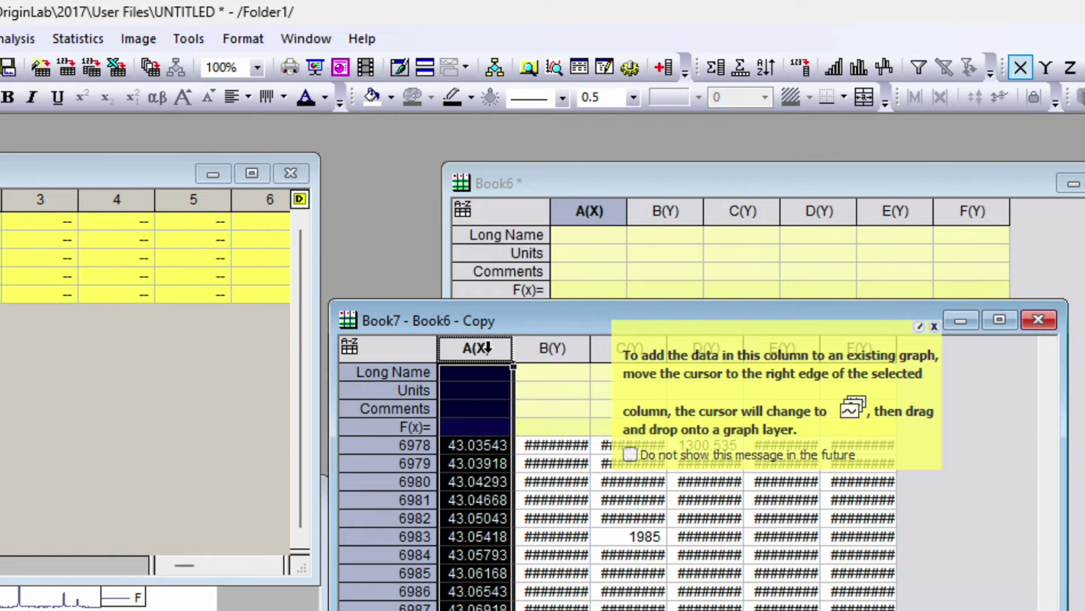
{"action": "right_click", "coordinate": [488, 348]}
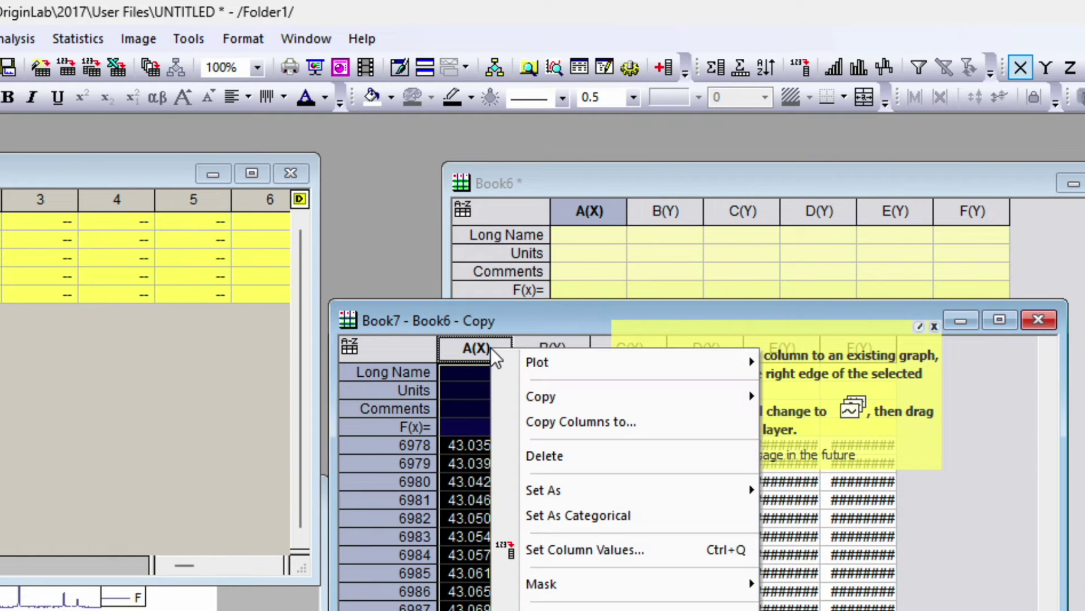
{"action": "left_click", "coordinate": [577, 451]}
{"action": "left_click", "coordinate": [934, 327]}
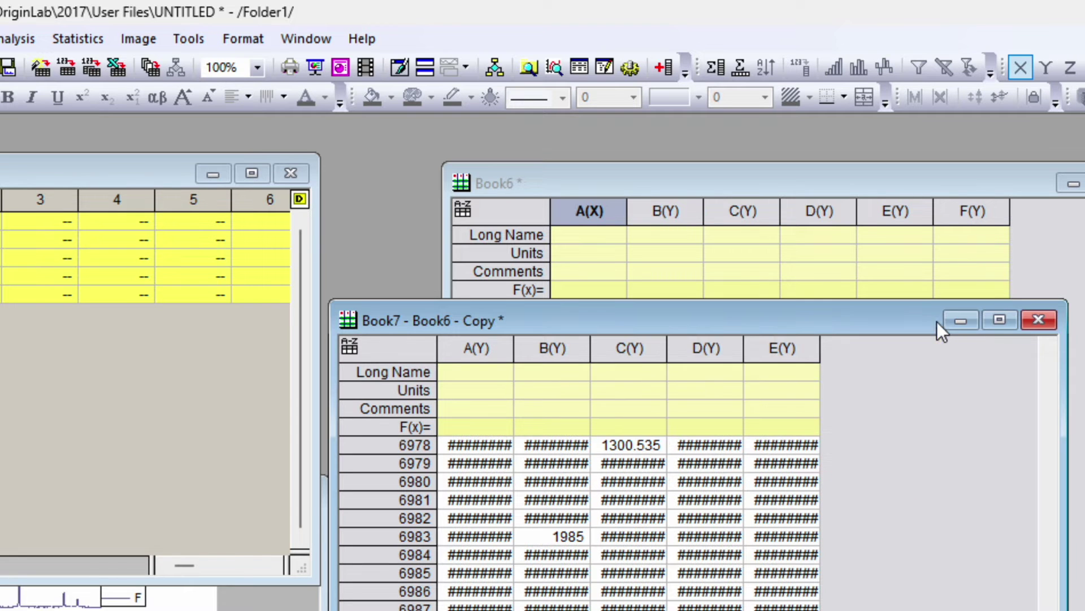
{"action": "left_click_drag", "start_coordinate": [846, 320], "coordinate": [911, 266]}
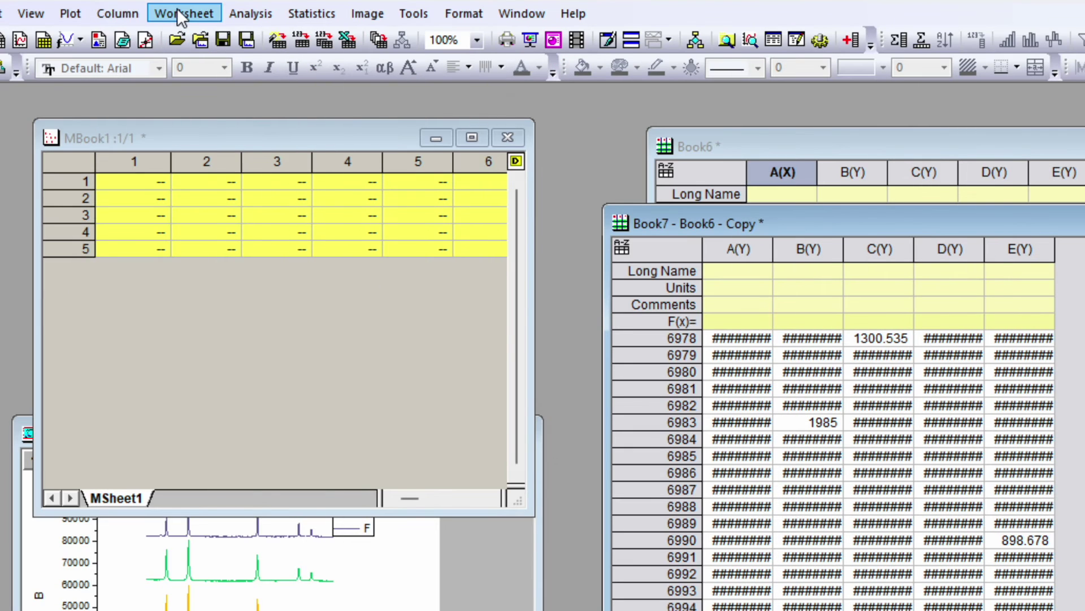
Step: Transpose the Book7 copy's worksheet in place, keeping label exchange and removal of ending empty rows and columns enabled
{"action": "left_click", "coordinate": [174, 12]}
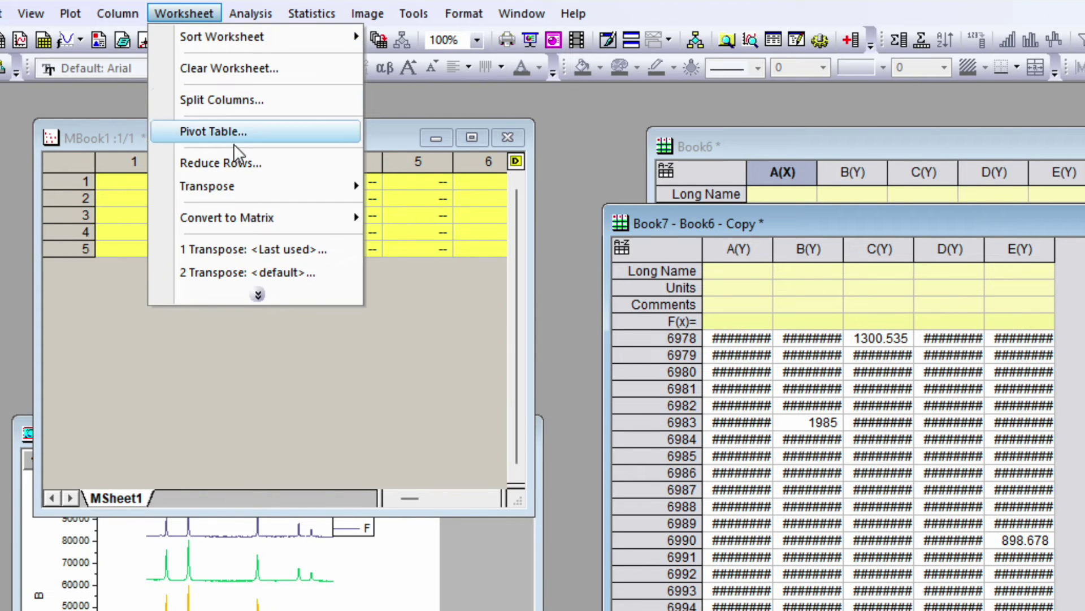
{"action": "mouse_move", "coordinate": [229, 194]}
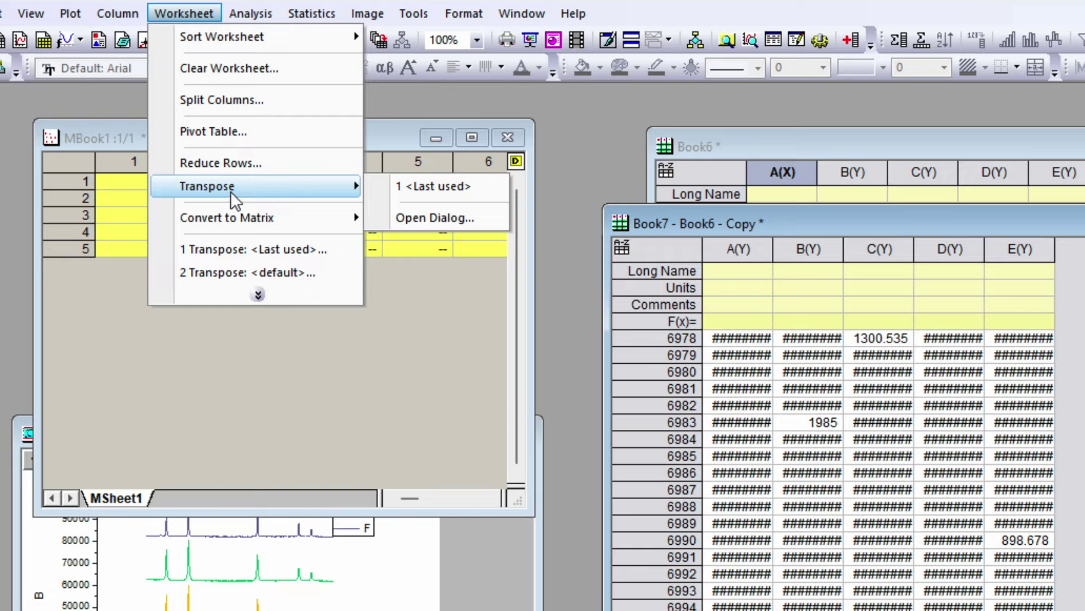
{"action": "left_click", "coordinate": [420, 218]}
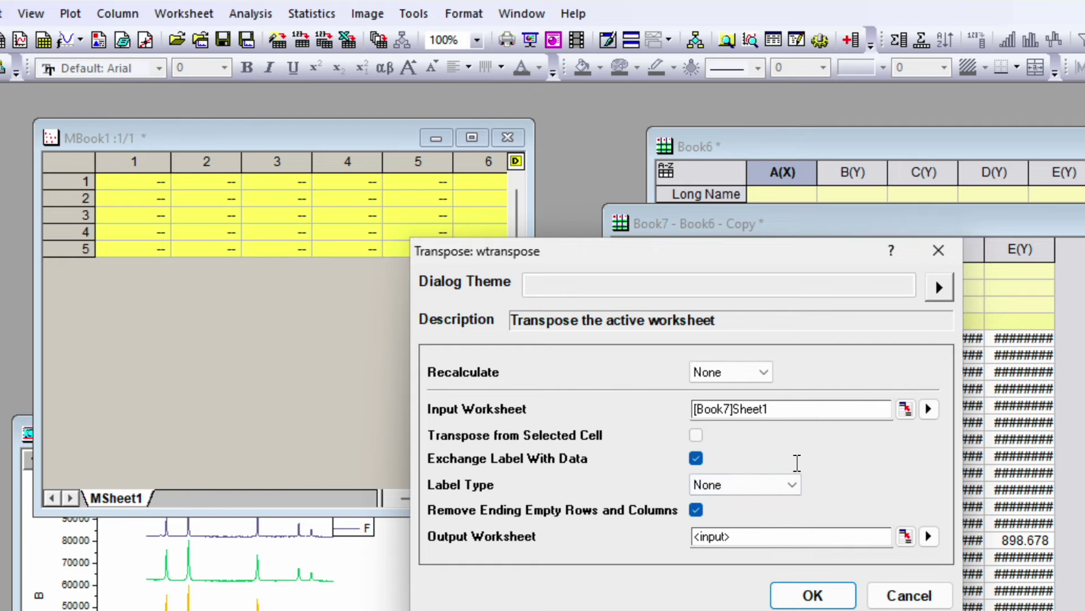
{"action": "left_click", "coordinate": [813, 595]}
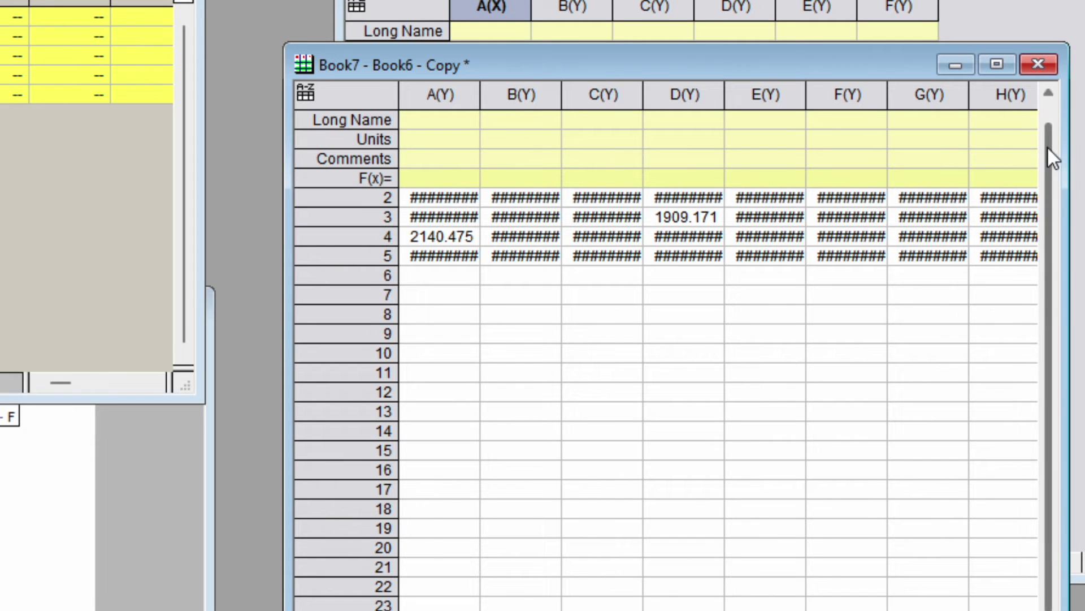
{"action": "left_click", "coordinate": [1049, 93]}
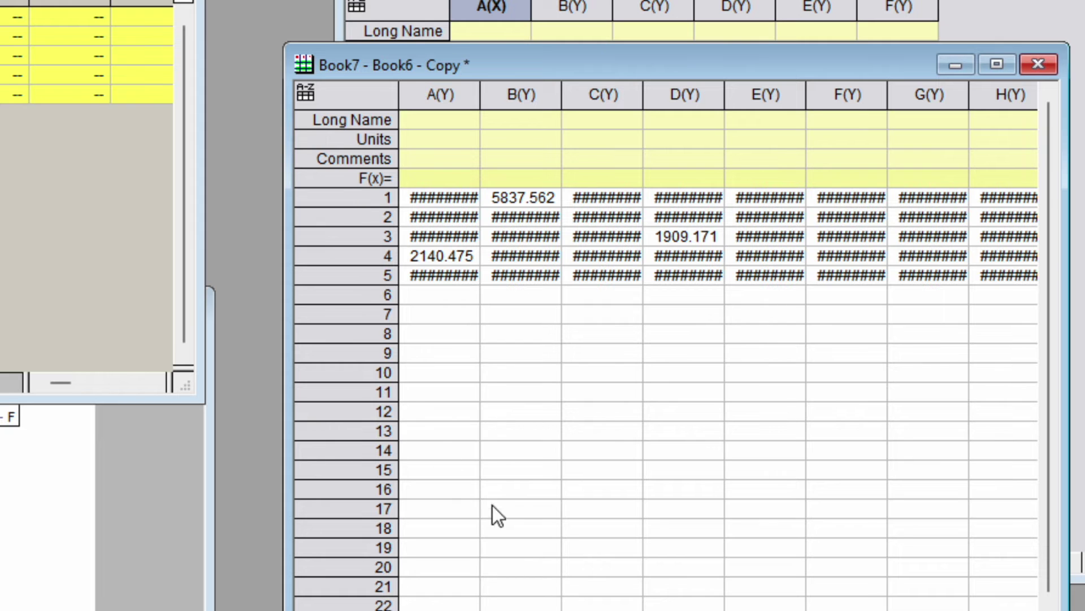
Step: Copy rows 1 to 5 of the transposed Book7 worksheet and paste them into MBook1 starting at row 1, column 1
{"action": "left_click_drag", "start_coordinate": [354, 196], "coordinate": [376, 289]}
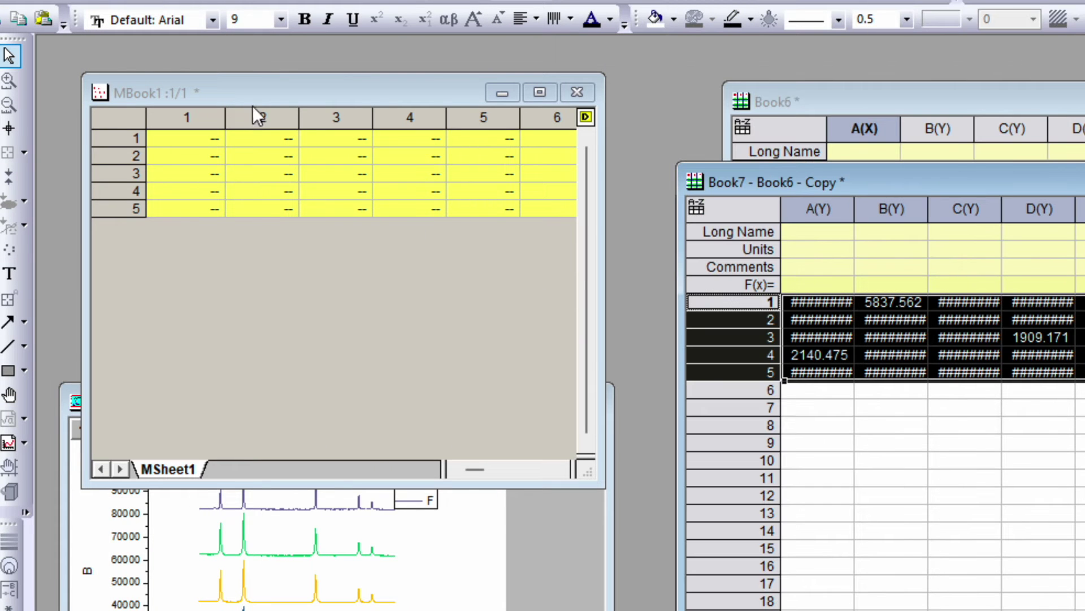
{"action": "left_click", "coordinate": [255, 85]}
{"action": "left_click", "coordinate": [189, 141]}
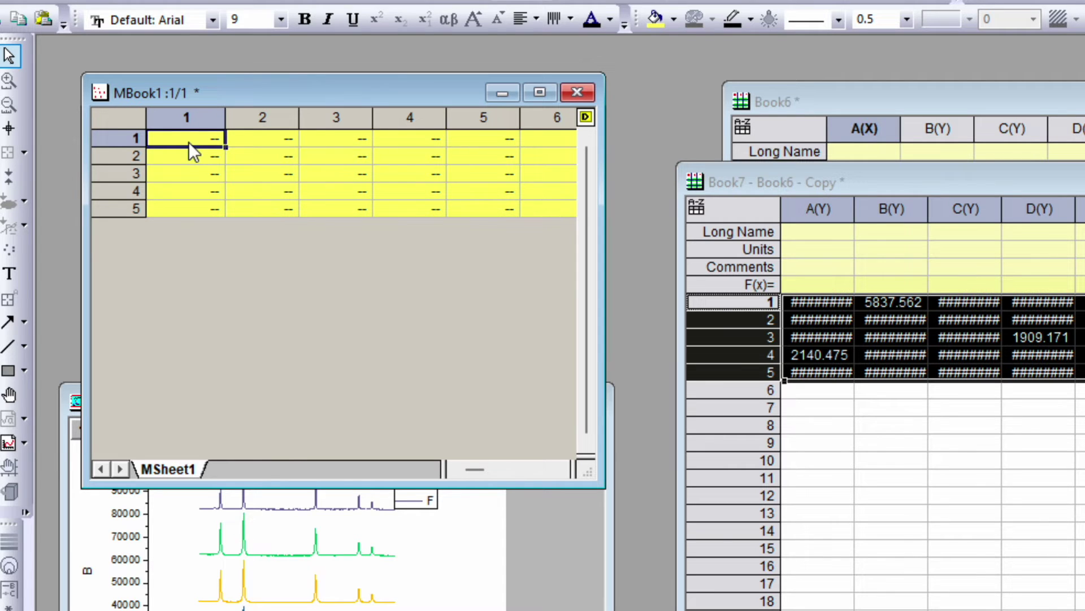
{"action": "key", "text": "ctrl+v"}
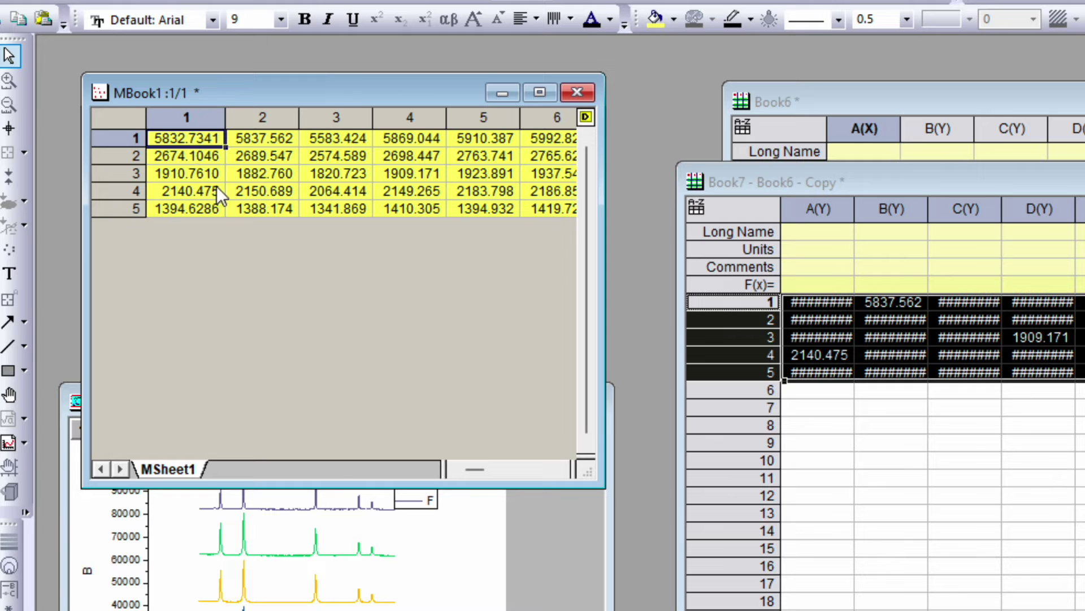
{"action": "left_click_drag", "start_coordinate": [473, 470], "coordinate": [561, 471]}
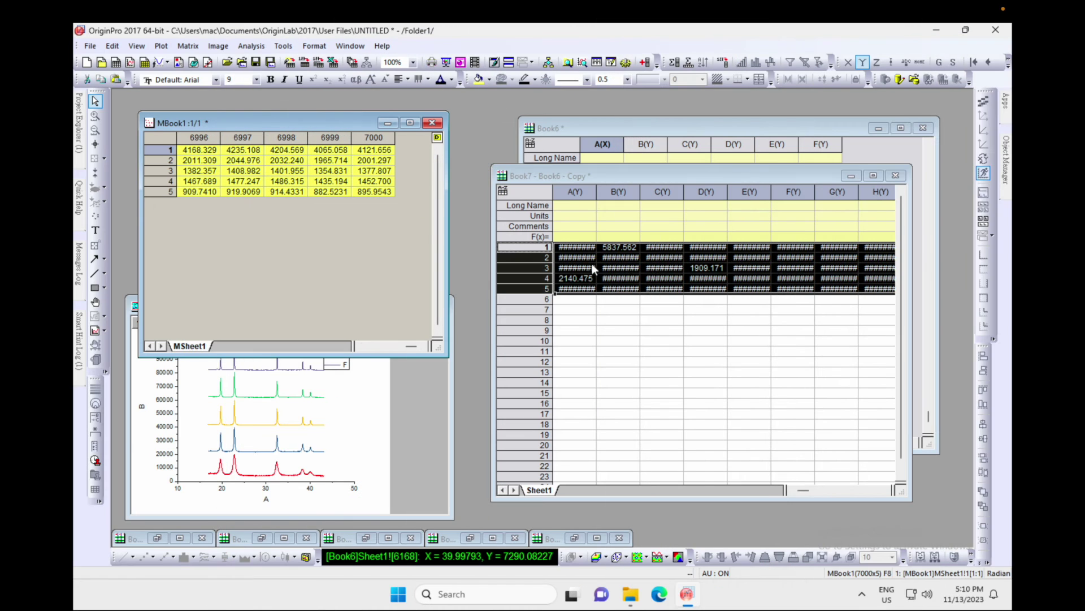
Step: Widen columns A and B in Book7 and columns B to F in Book6 to compare their full values with the MBook1 matrix
{"action": "left_click", "coordinate": [588, 258]}
{"action": "left_click_drag", "start_coordinate": [596, 194], "coordinate": [622, 194]}
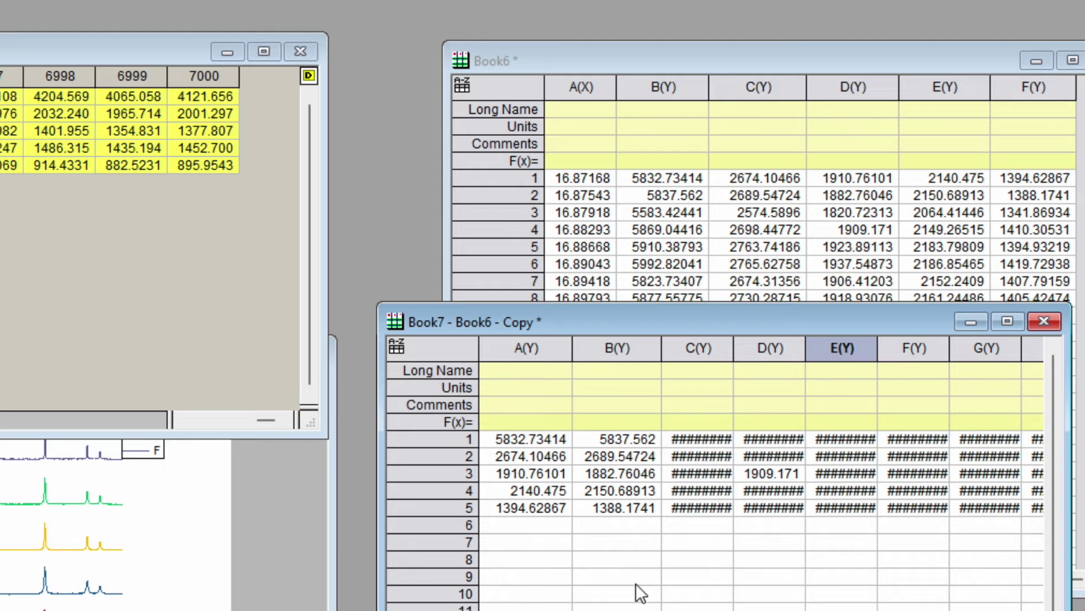
{"action": "left_click_drag", "start_coordinate": [785, 320], "coordinate": [693, 164]}
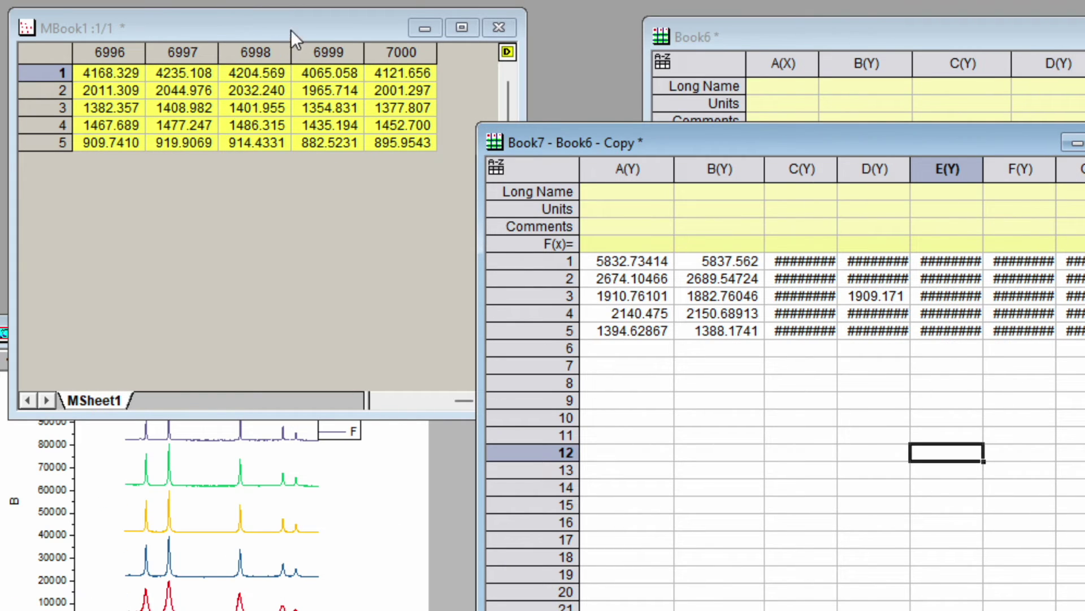
{"action": "left_click", "coordinate": [290, 32]}
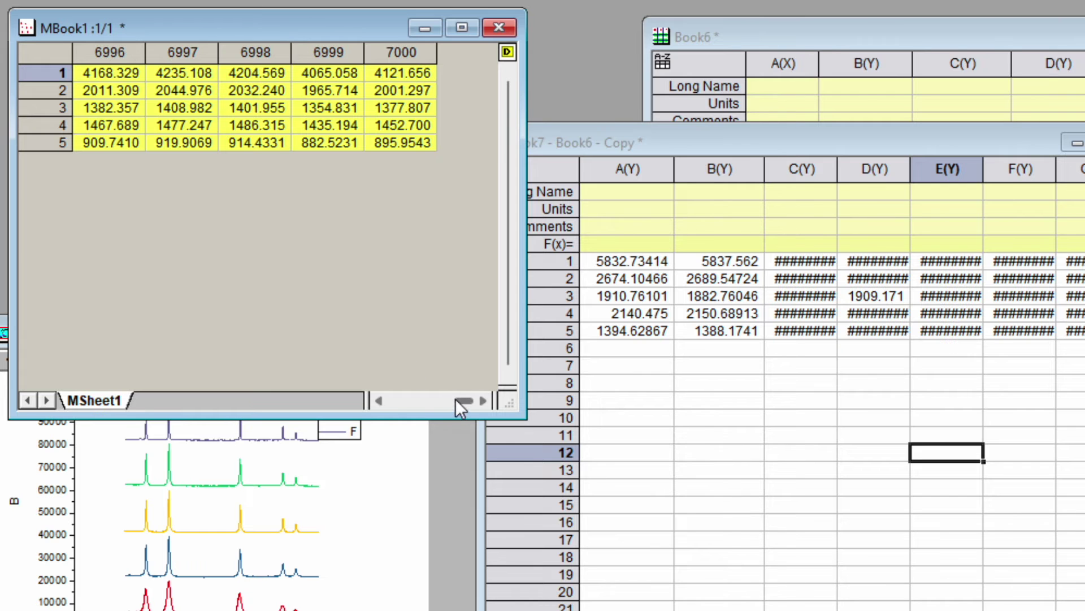
{"action": "left_click_drag", "start_coordinate": [456, 399], "coordinate": [354, 402]}
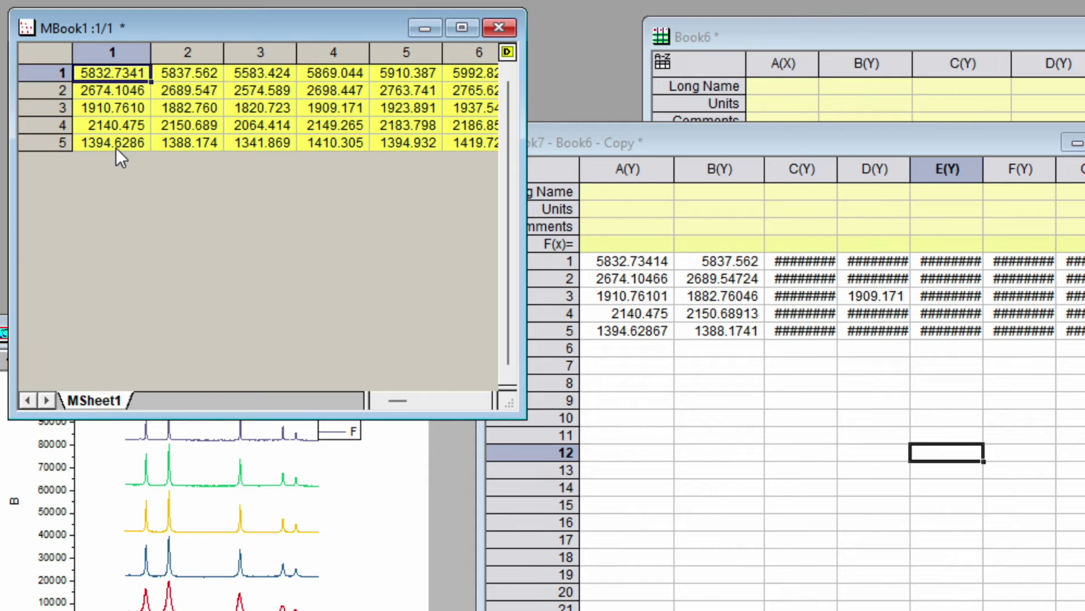
Step: Widen Book7's last column, JIF(Y), and compare its values with row 7000 of Book6 and the end of the MBook1 matrix
{"action": "left_click_drag", "start_coordinate": [532, 610], "coordinate": [1040, 610]}
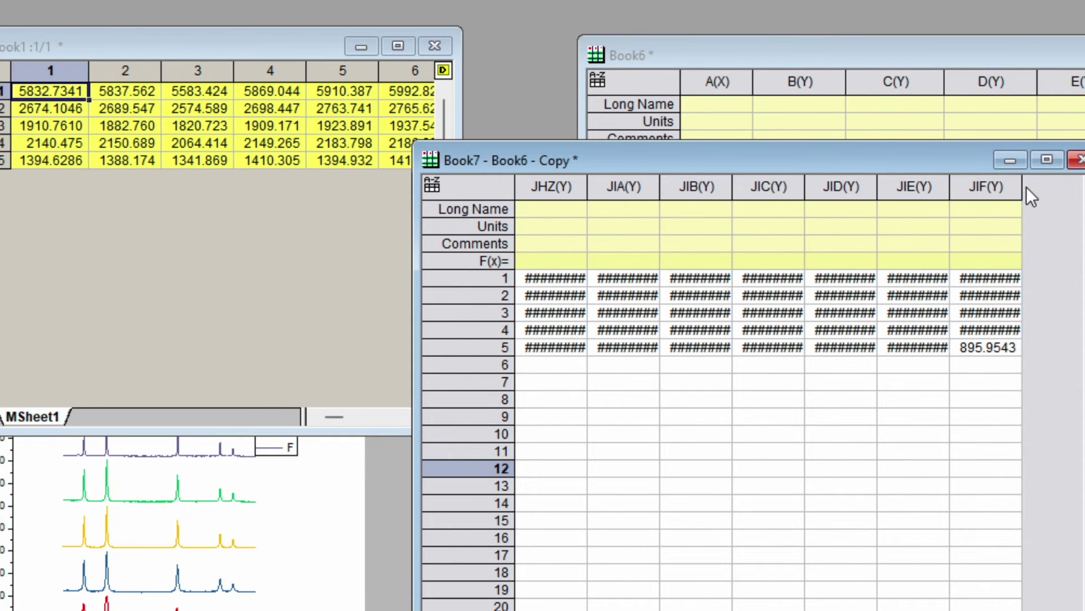
{"action": "left_click_drag", "start_coordinate": [1021, 184], "coordinate": [1039, 184]}
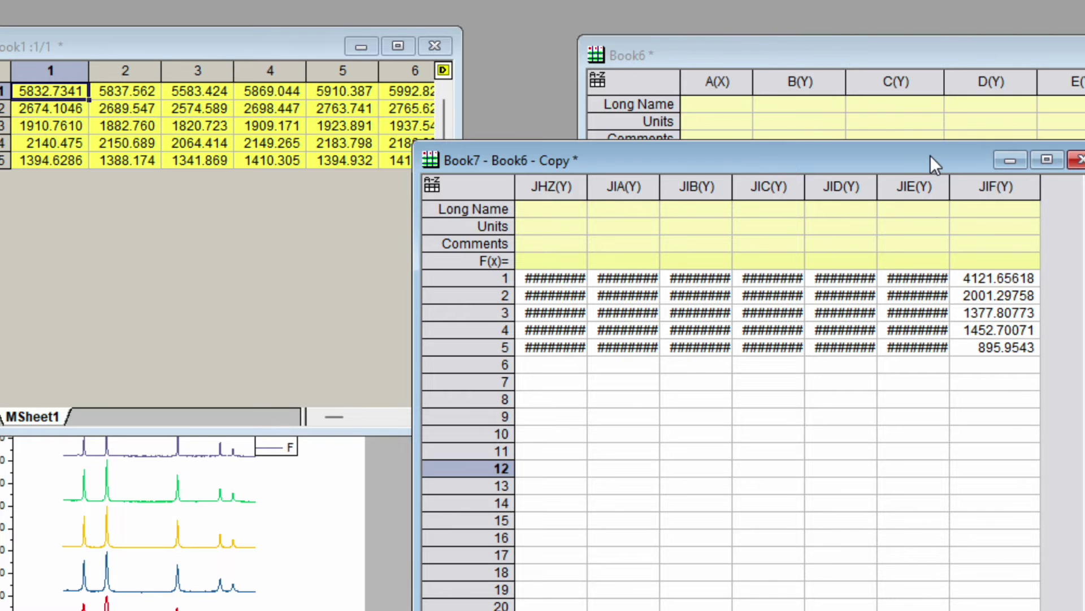
{"action": "left_click_drag", "start_coordinate": [933, 165], "coordinate": [921, 249]}
{"action": "left_click", "coordinate": [930, 52]}
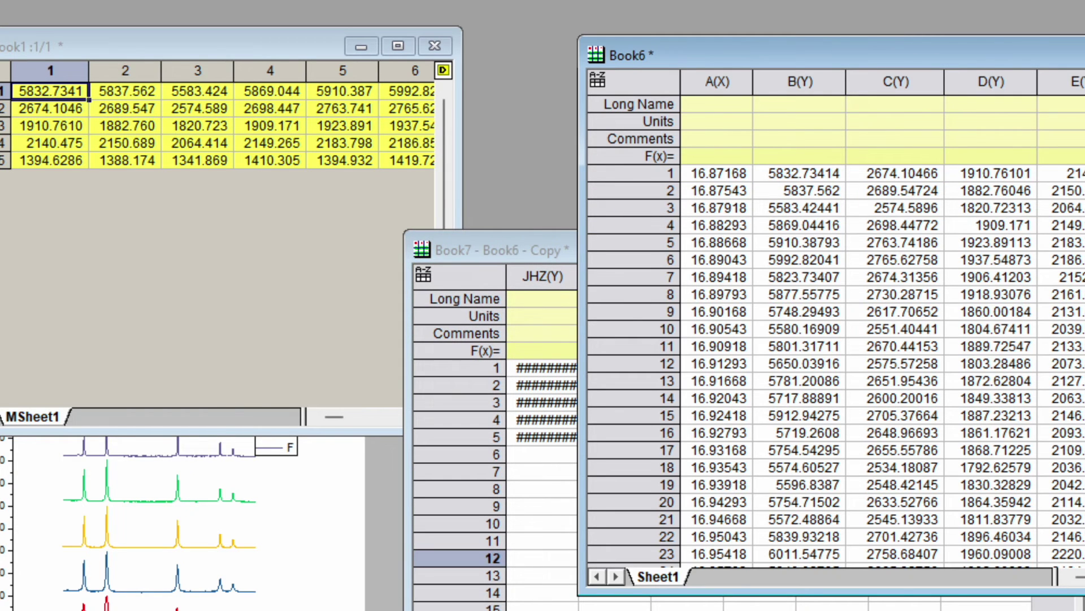
{"action": "scroll", "coordinate": [836, 362], "scroll_direction": "down", "scroll_amount": 20}
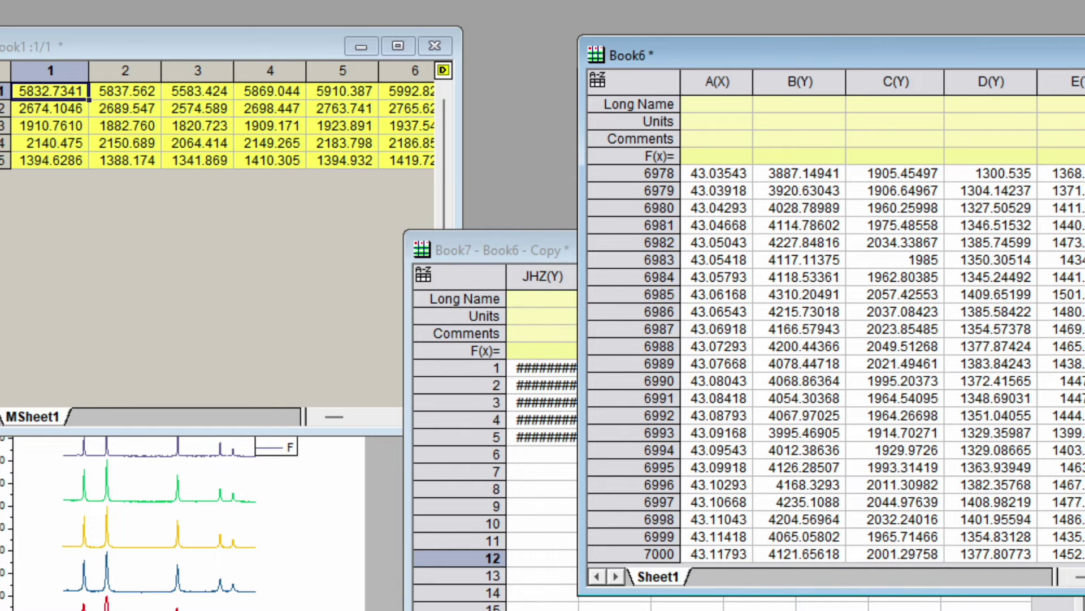
{"action": "left_click", "coordinate": [987, 276]}
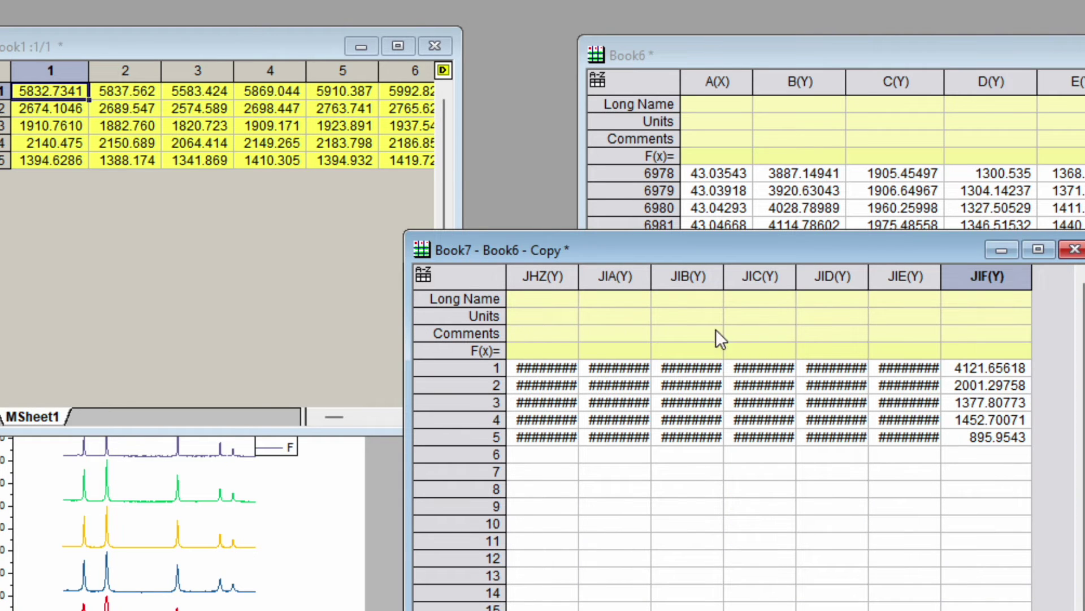
{"action": "left_click", "coordinate": [304, 272]}
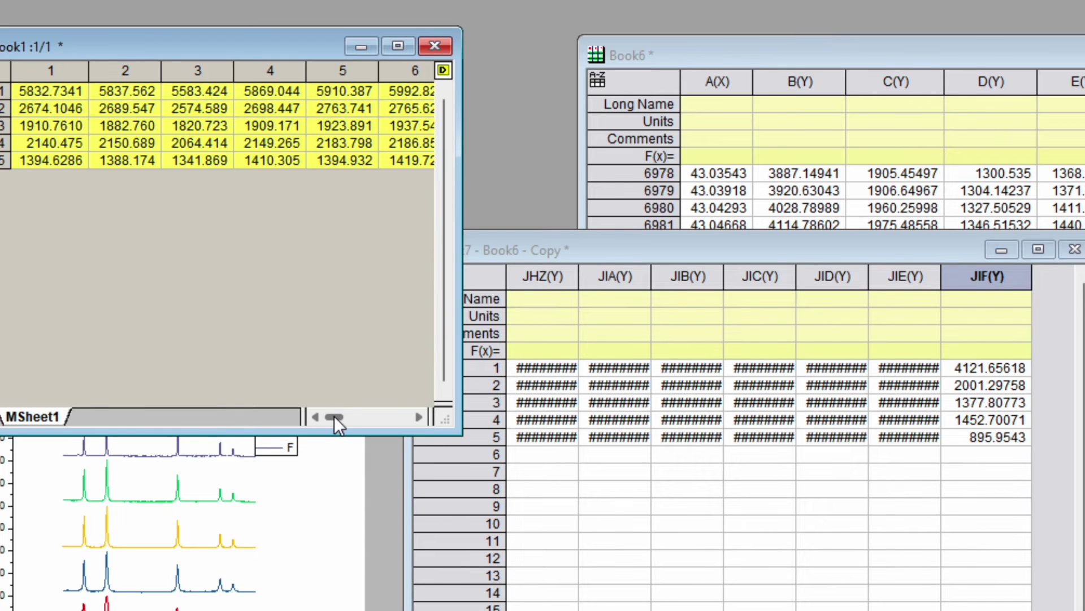
{"action": "left_click_drag", "start_coordinate": [334, 415], "coordinate": [415, 413]}
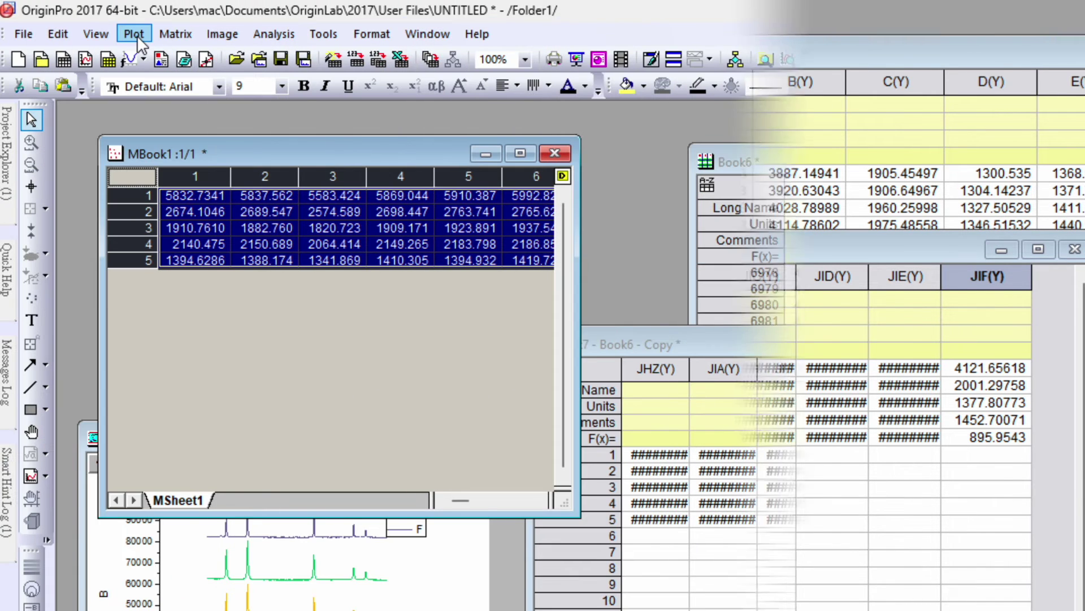
Step: Create a Contour - Color Fill plot from the whole MBook1 matrix and maximize the resulting graph window
{"action": "left_click", "coordinate": [136, 34]}
{"action": "mouse_move", "coordinate": [176, 133]}
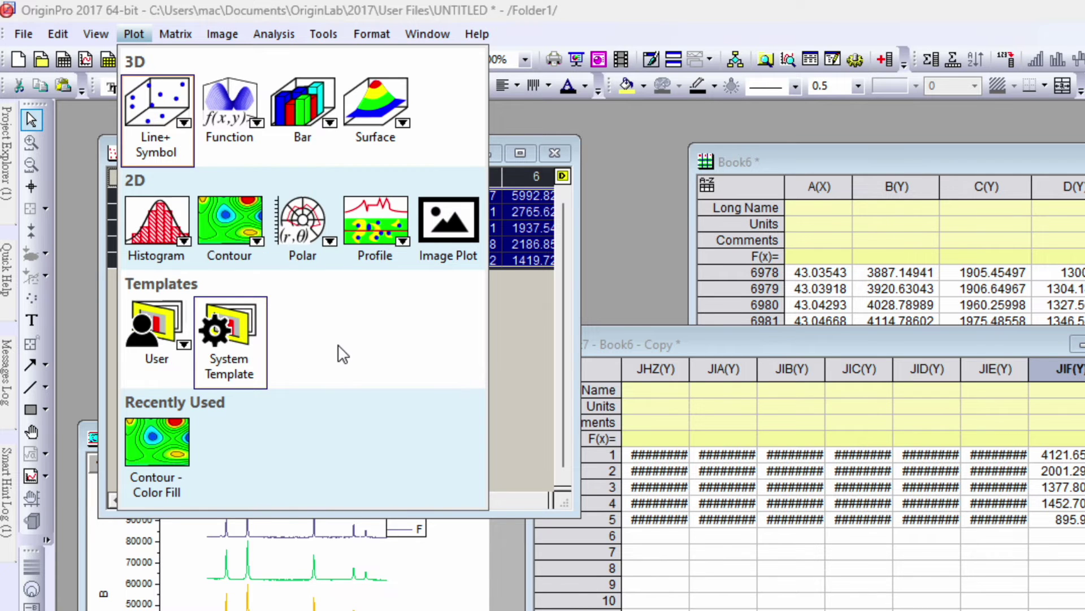
{"action": "mouse_move", "coordinate": [237, 231]}
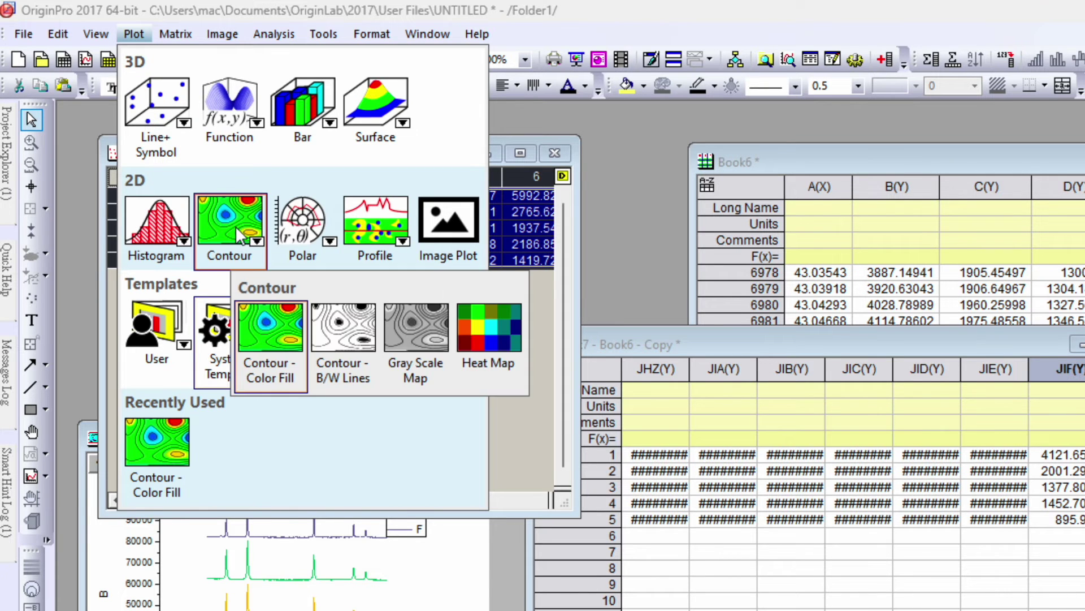
{"action": "left_click", "coordinate": [263, 325]}
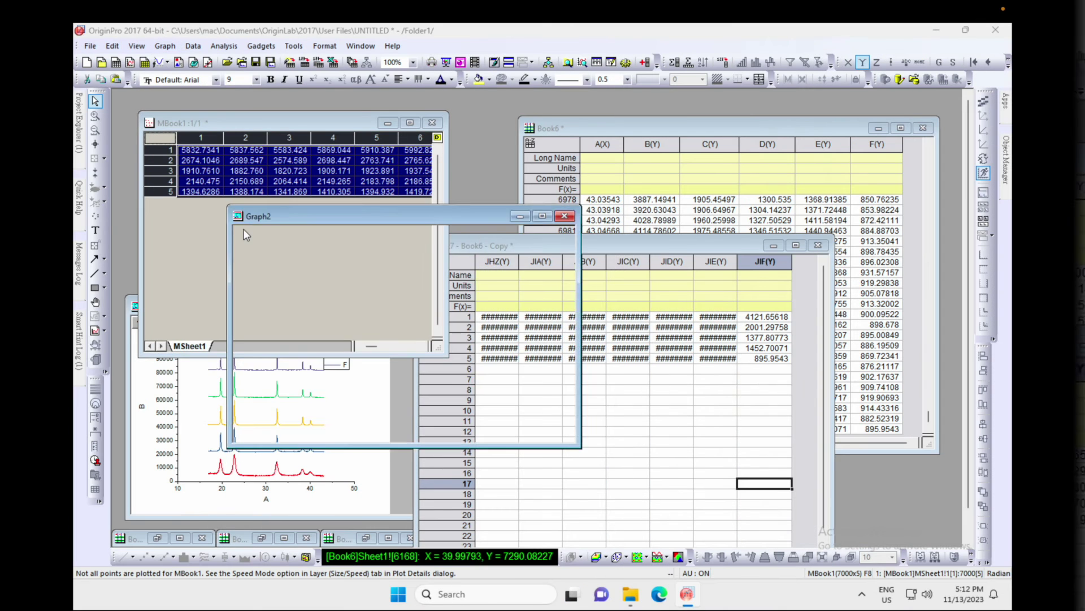
{"action": "left_click", "coordinate": [432, 364]}
{"action": "left_click", "coordinate": [540, 383]}
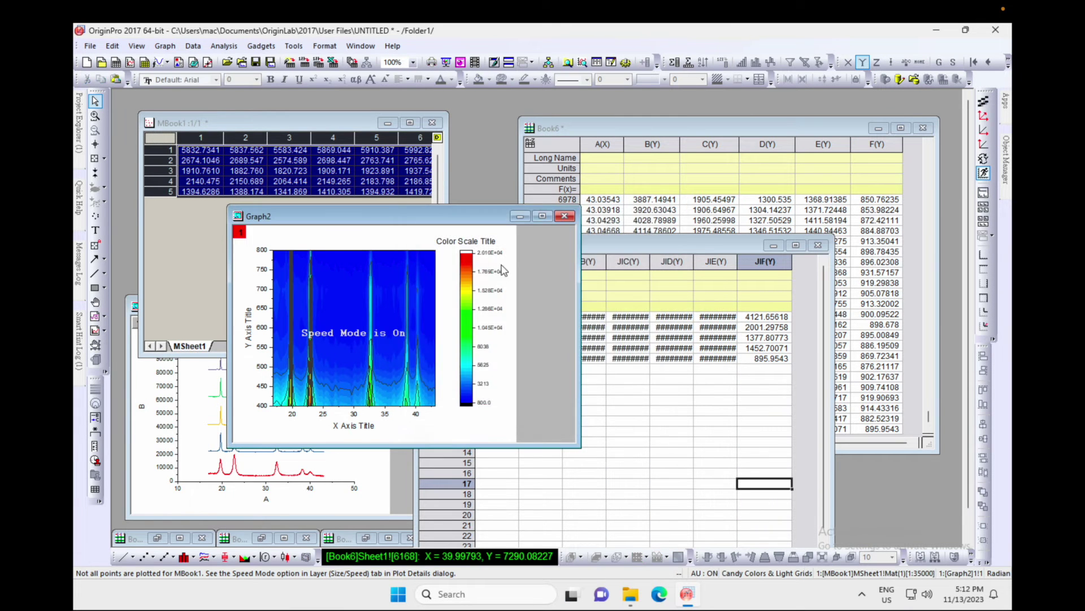
{"action": "left_click", "coordinate": [543, 218]}
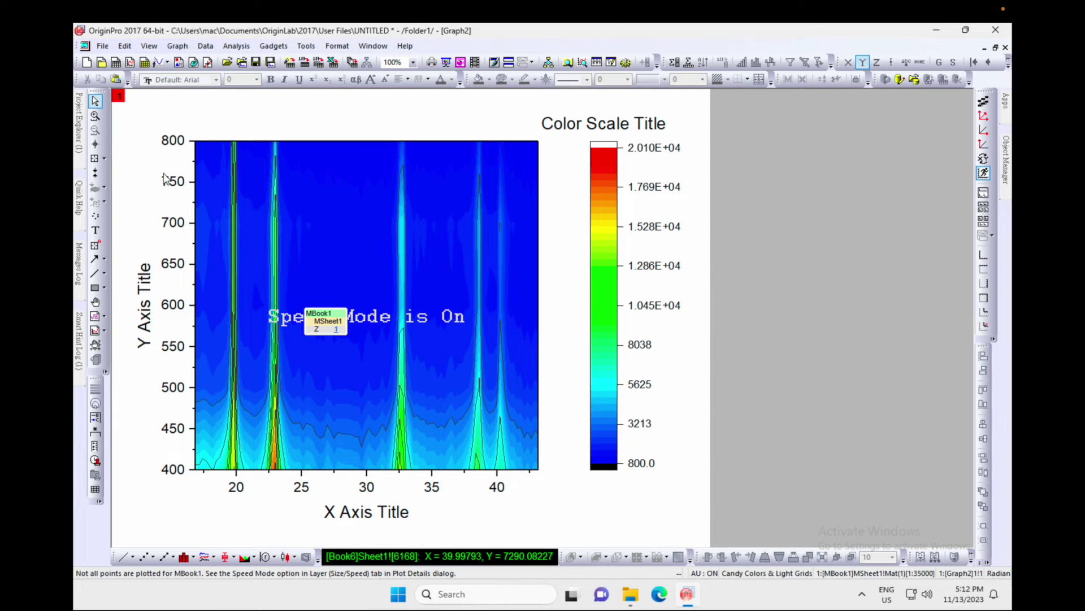
Step: Set the Y axis major tick increment to 100 and check the horizontal axis scale settings
{"action": "left_click", "coordinate": [172, 471]}
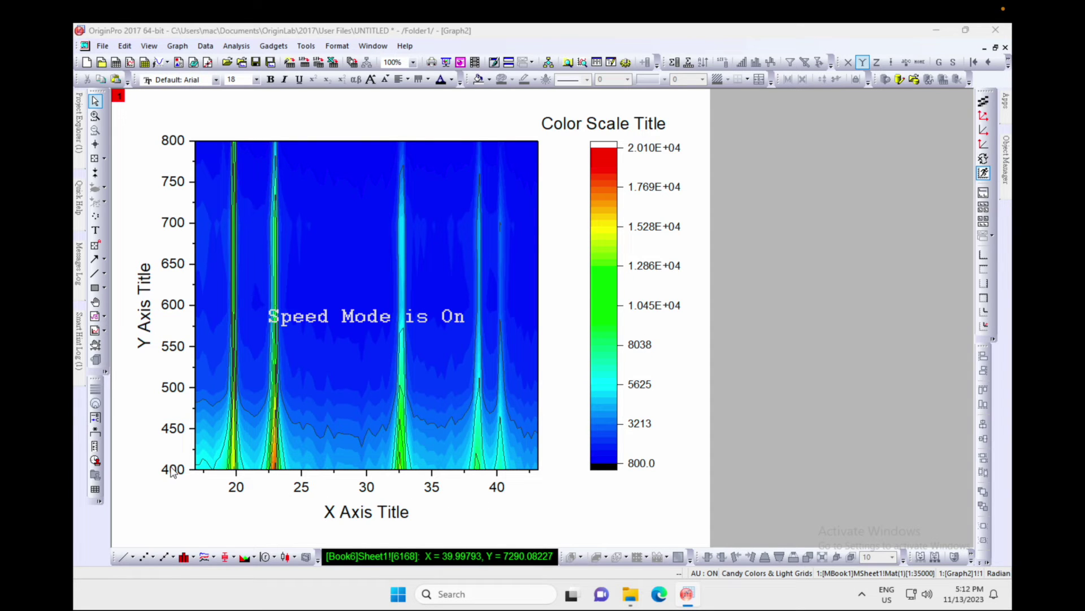
{"action": "left_click", "coordinate": [761, 156]}
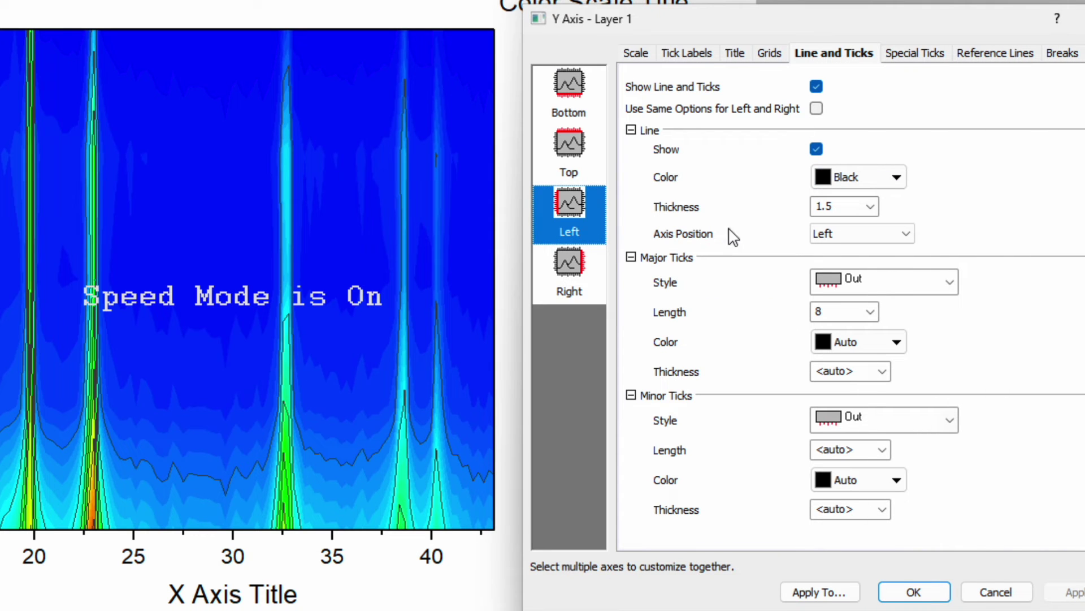
{"action": "left_click", "coordinate": [637, 53]}
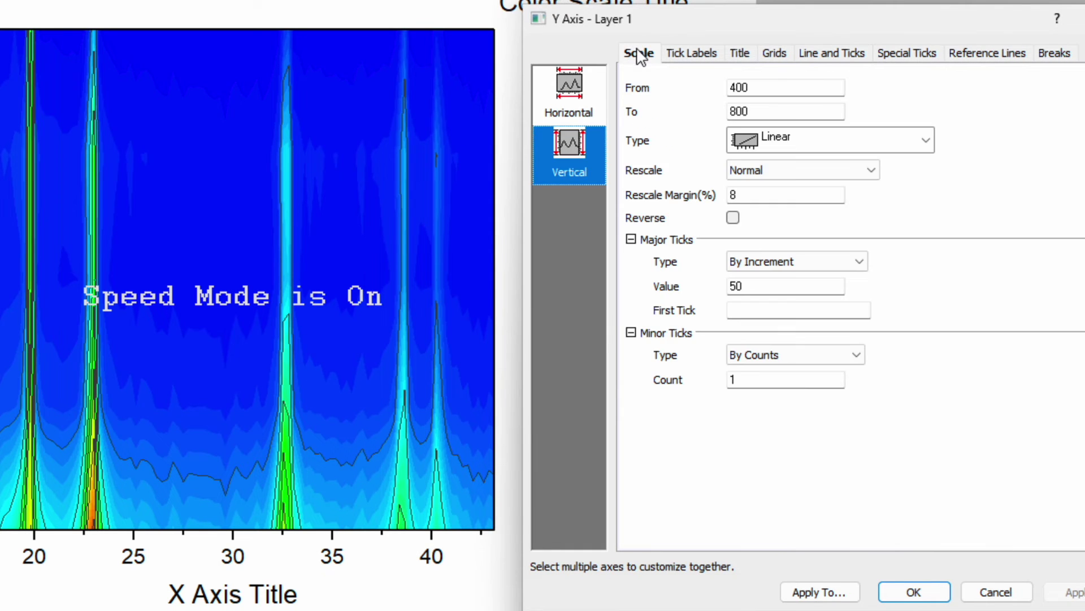
{"action": "double_click", "coordinate": [744, 286]}
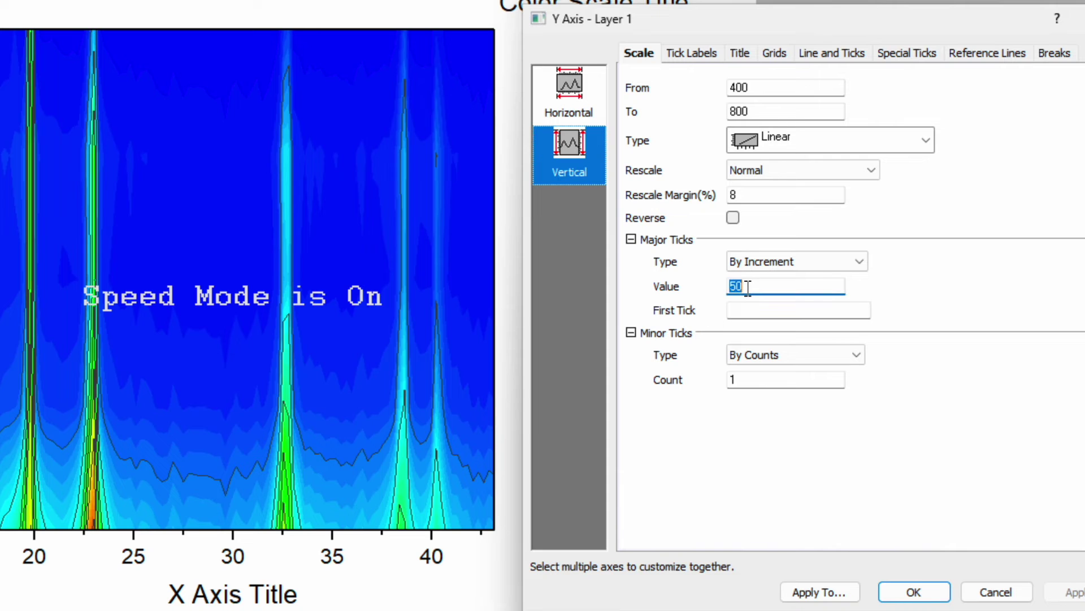
{"action": "type", "text": "100"}
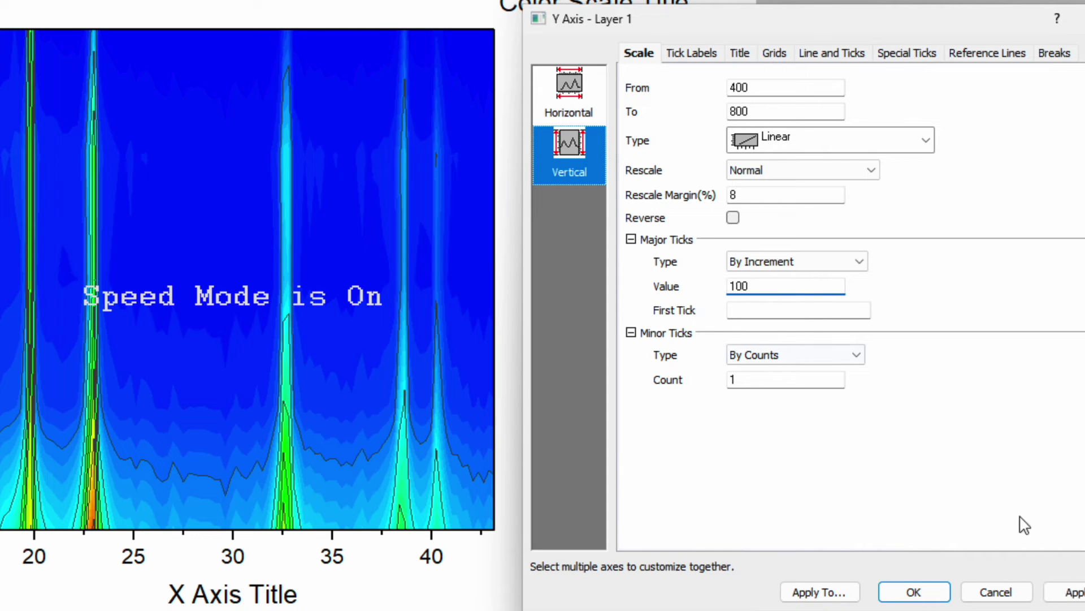
{"action": "left_click", "coordinate": [1068, 591]}
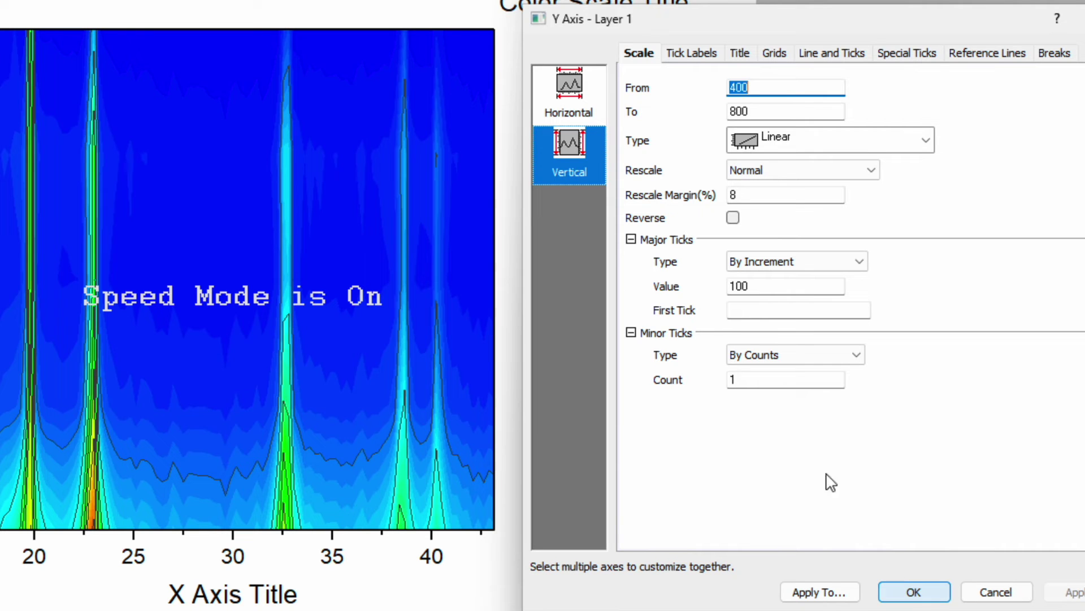
{"action": "left_click", "coordinate": [573, 93]}
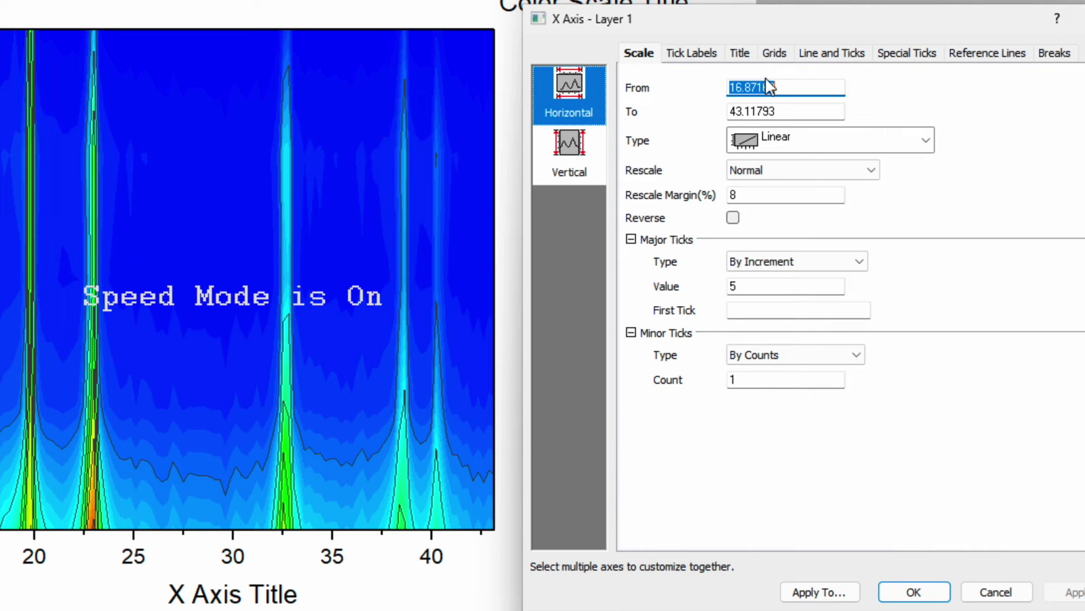
{"action": "left_click", "coordinate": [915, 592]}
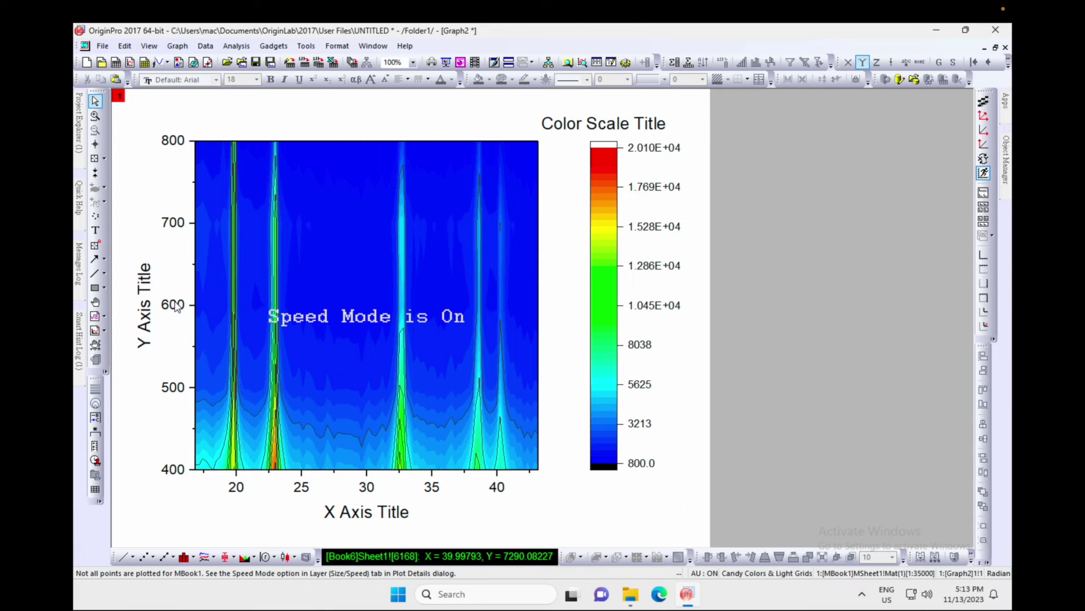
Step: Replace the contour plot's Y axis title with "Temperature (C)"
{"action": "left_click", "coordinate": [145, 285]}
{"action": "double_click", "coordinate": [144, 284]}
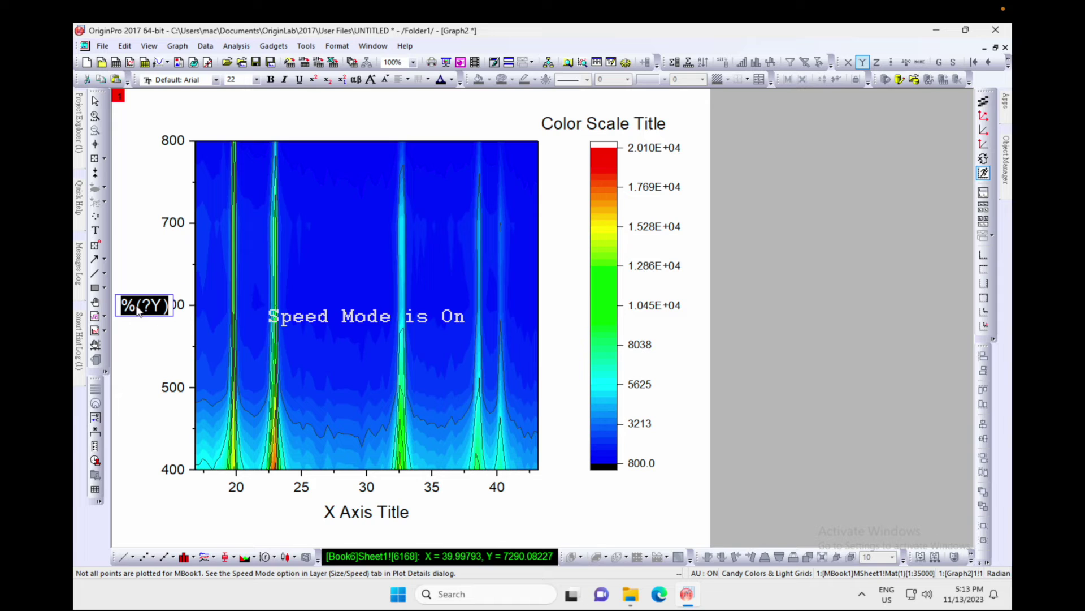
{"action": "type", "text": "Te"}
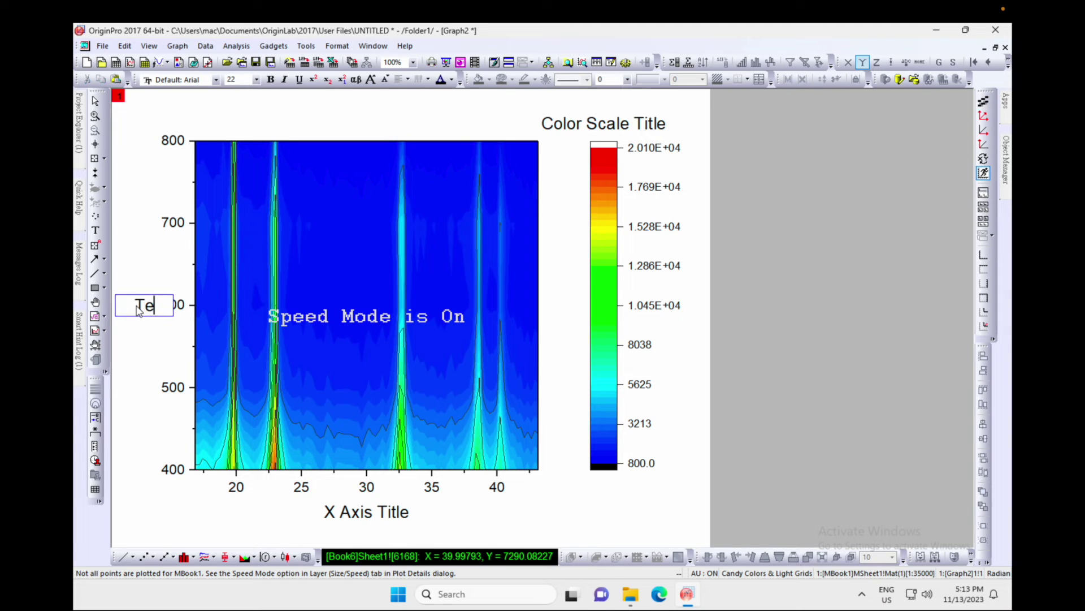
{"action": "type", "text": "ma"}
{"action": "key", "text": "BackSpace"}
{"action": "type", "text": "perature "}
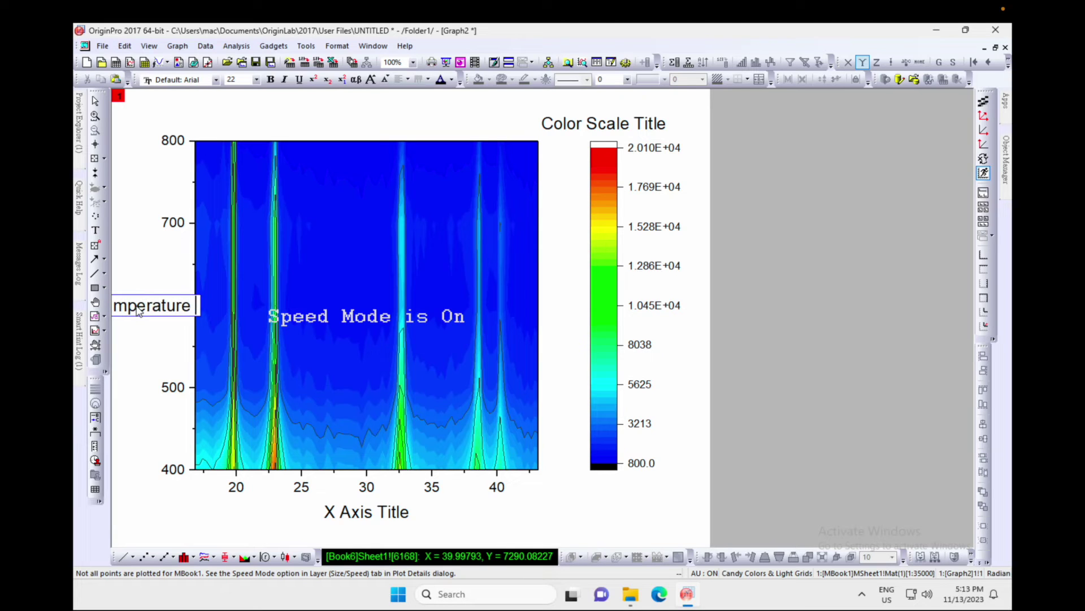
{"action": "type", "text": "()"}
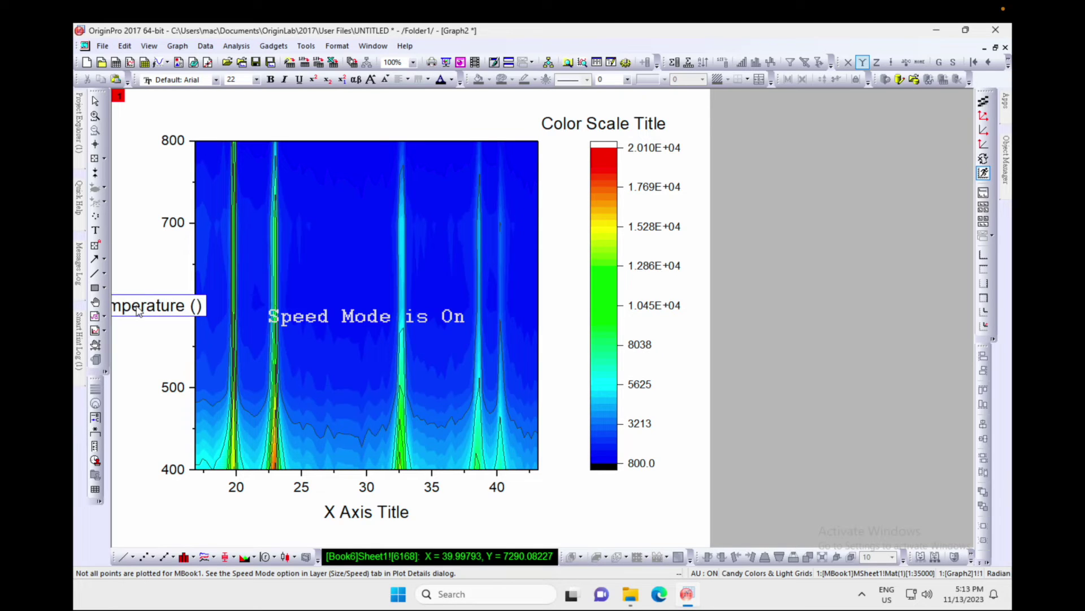
{"action": "type", "text": "C"}
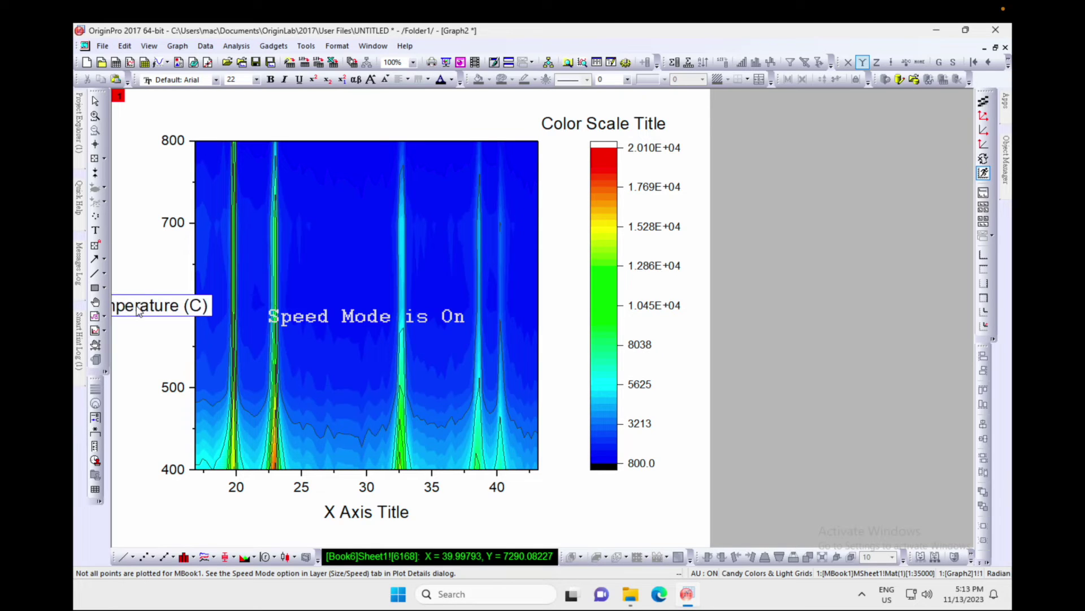
Step: Insert a degree symbol from the Symbol Map before the C in the Y axis title and finish editing it
{"action": "right_click", "coordinate": [189, 310]}
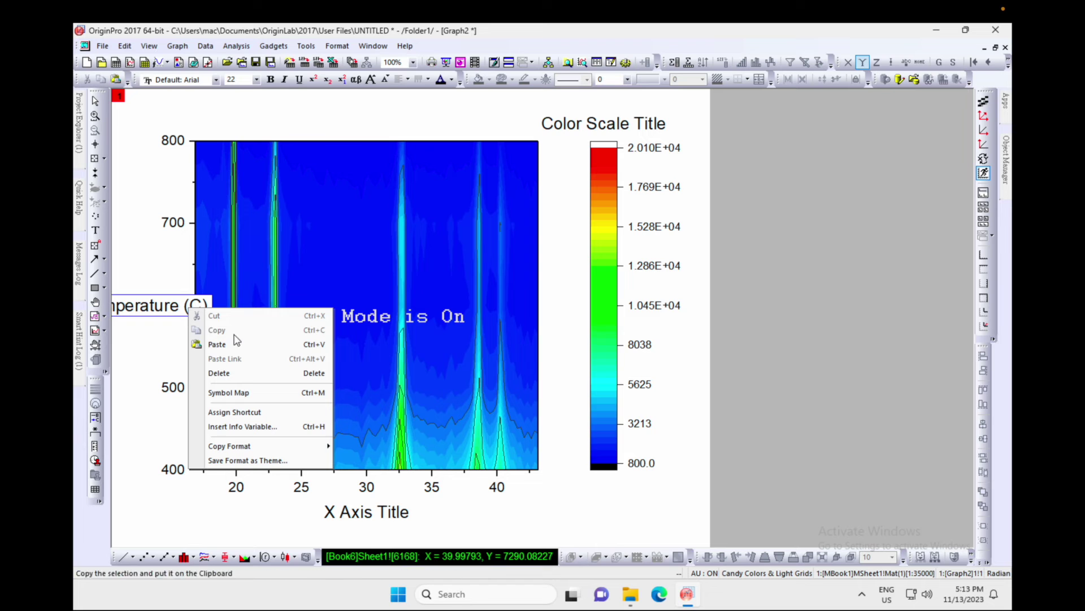
{"action": "left_click", "coordinate": [242, 390]}
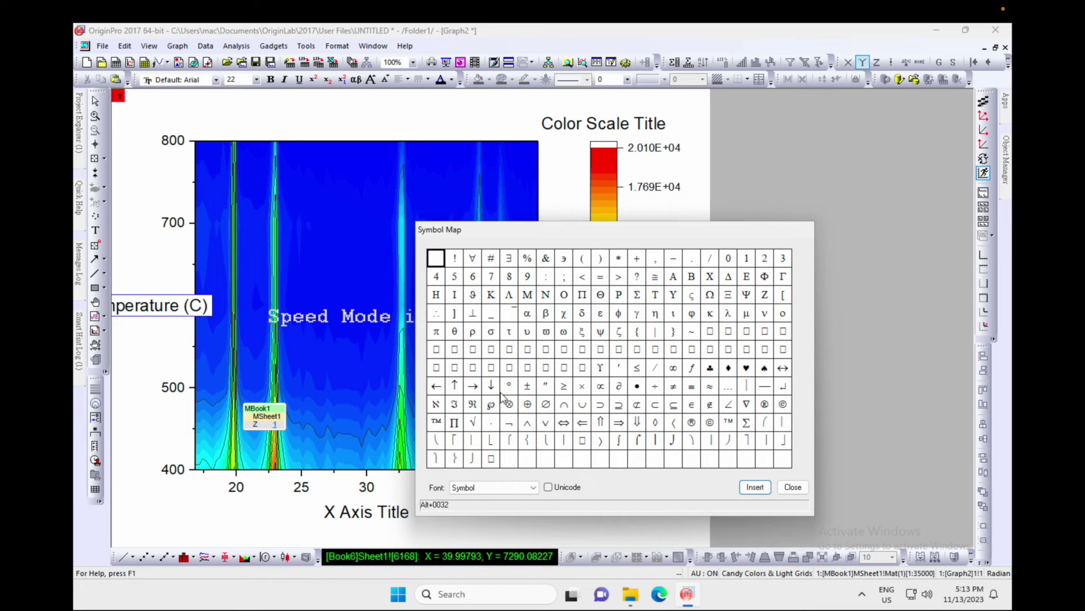
{"action": "left_click", "coordinate": [510, 387]}
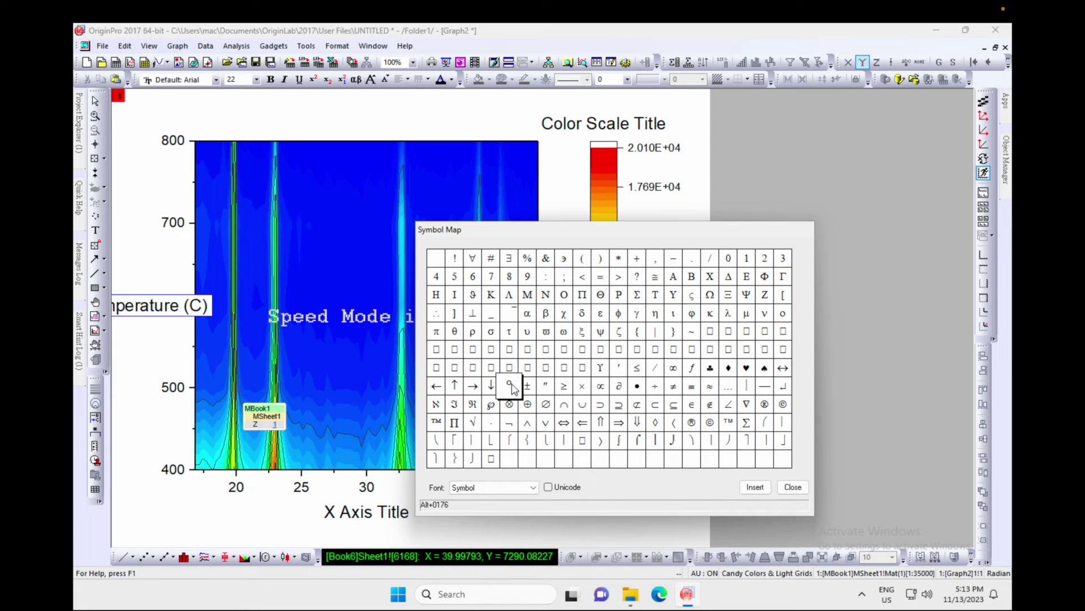
{"action": "left_click", "coordinate": [756, 487]}
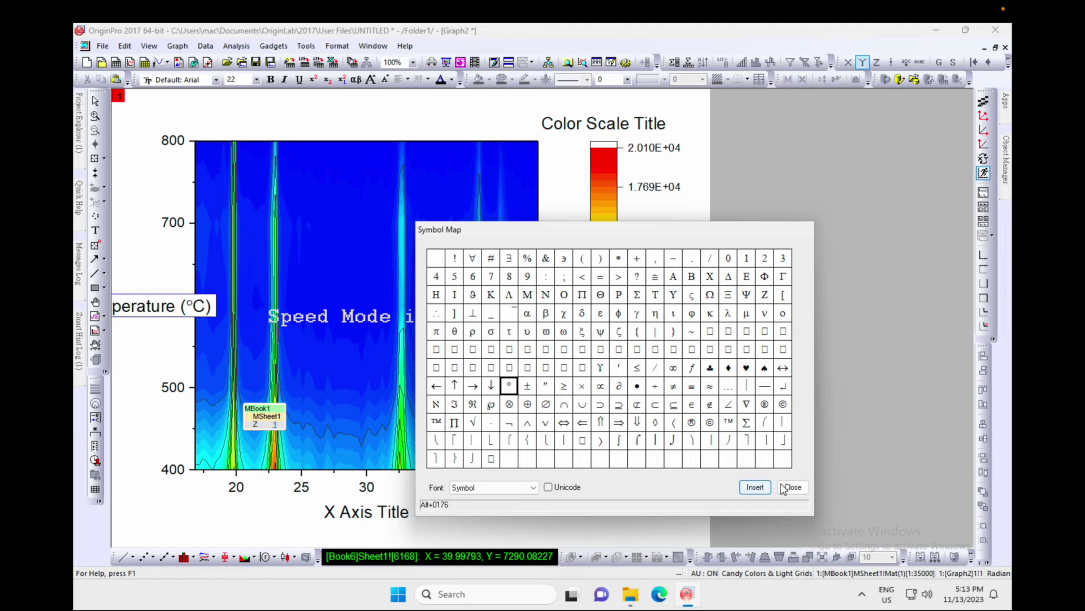
{"action": "left_click", "coordinate": [793, 487]}
{"action": "left_click", "coordinate": [150, 349]}
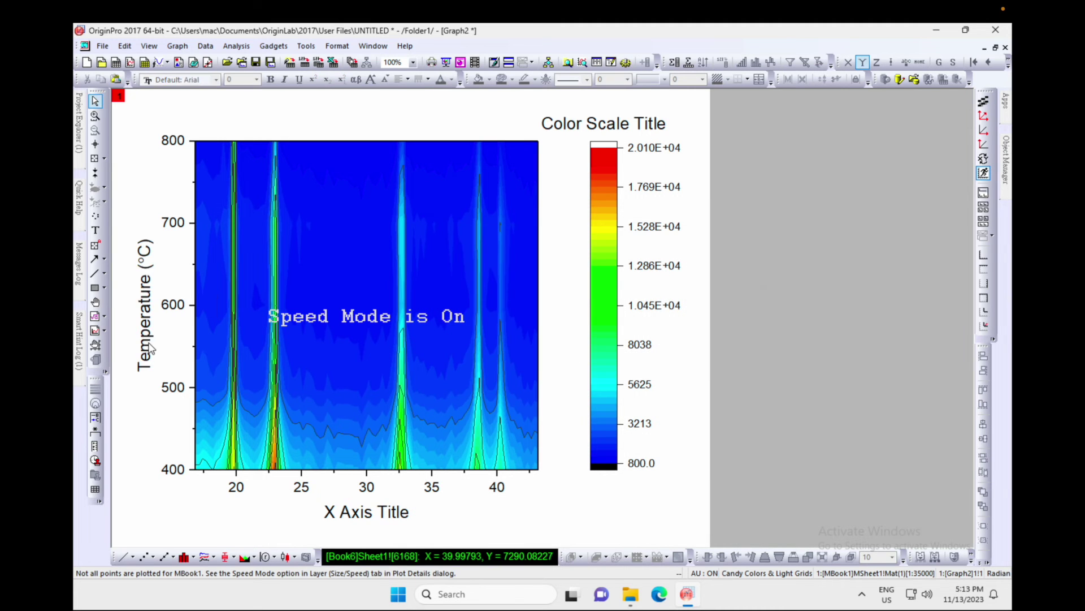
Step: Set the font size of the Temperature (°C) axis title to 36
{"action": "left_click", "coordinate": [146, 324]}
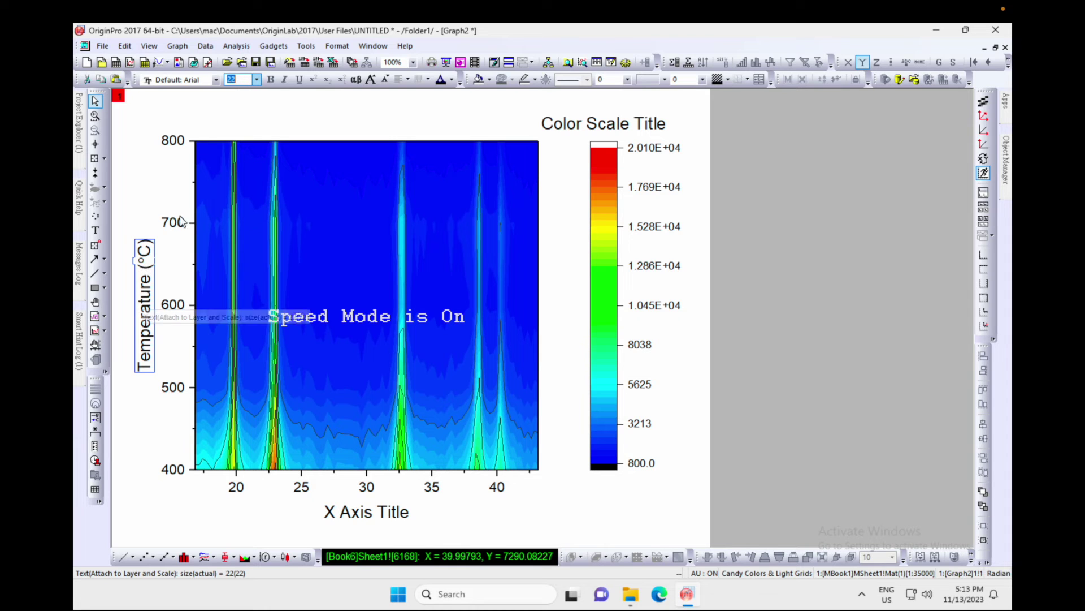
{"action": "type", "text": "36"}
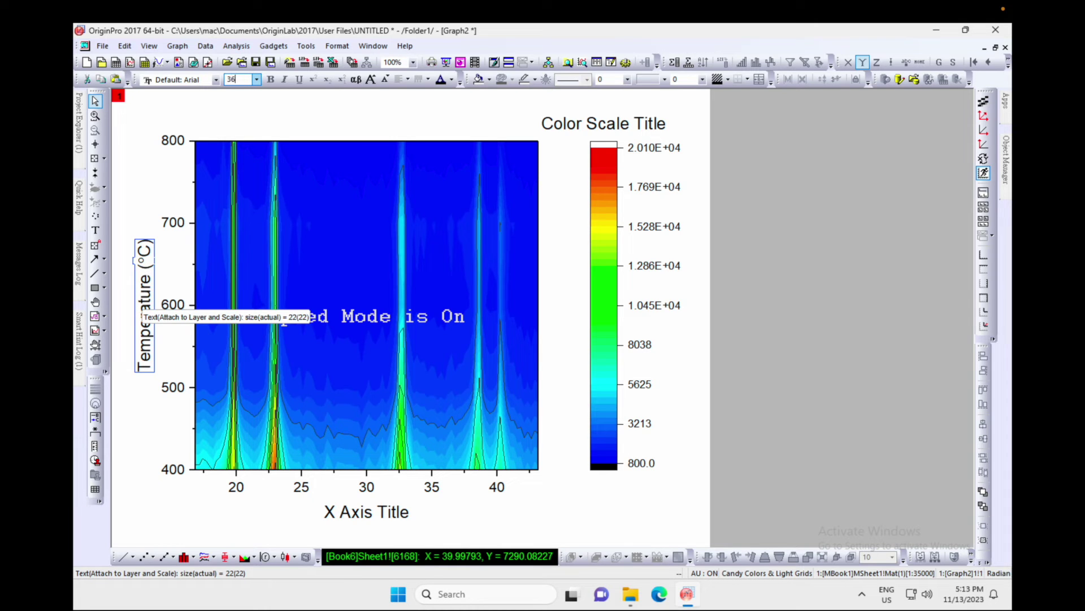
{"action": "key", "text": "Return"}
Step: Set the font size of the tick labels on both the Y and X axes to 24
{"action": "left_click", "coordinate": [171, 225]}
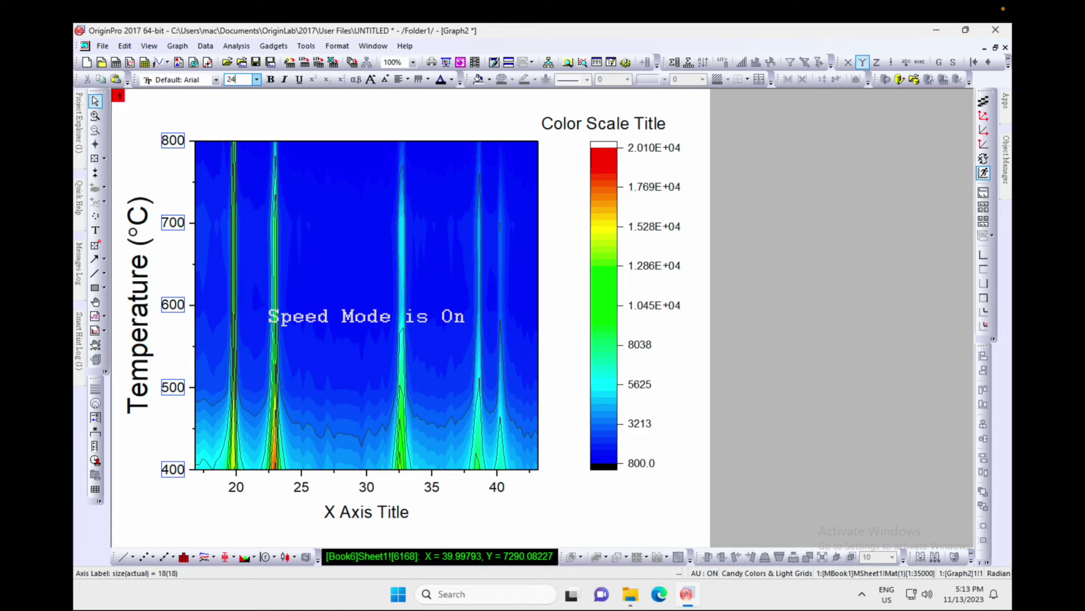
{"action": "type", "text": "24"}
{"action": "key", "text": "Return"}
{"action": "left_click", "coordinate": [268, 122]}
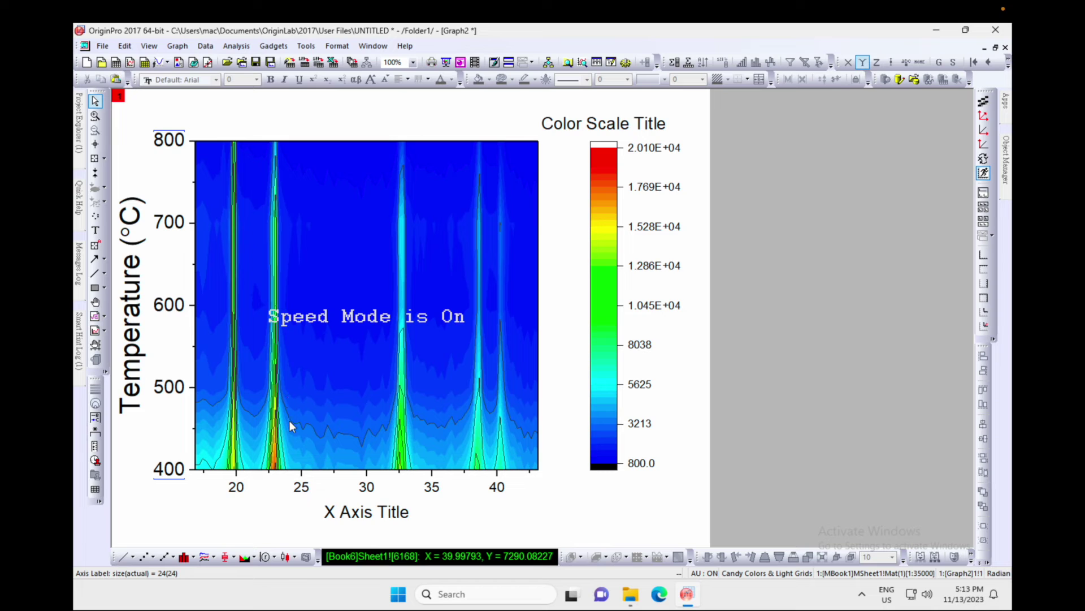
{"action": "left_click", "coordinate": [302, 489]}
{"action": "left_click", "coordinate": [240, 81]}
{"action": "type", "text": "24"}
{"action": "key", "text": "Return"}
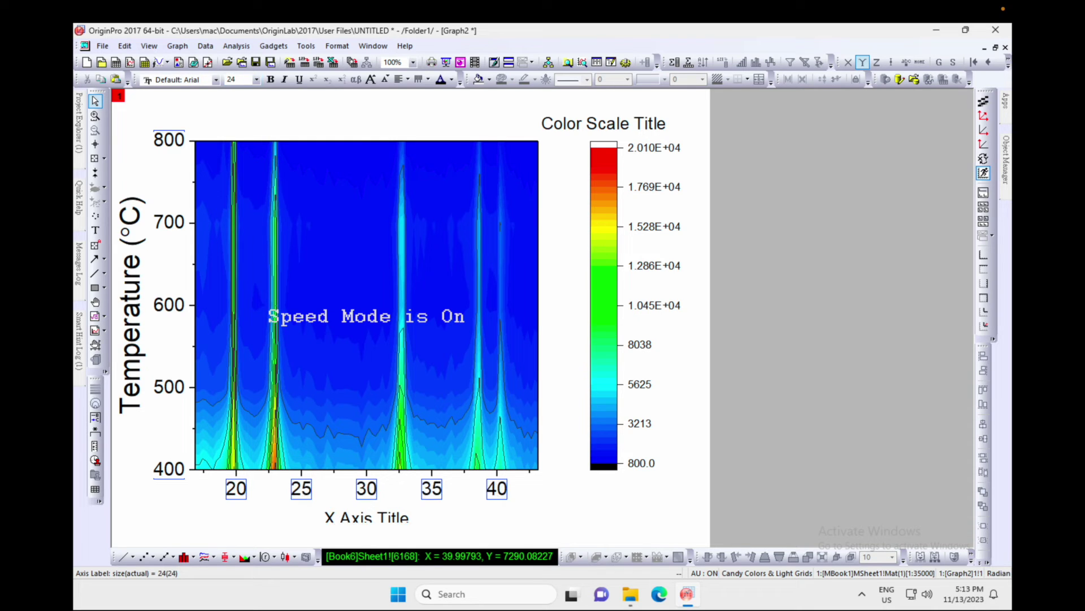
Step: Replace the contour plot's X axis title with "2 (deg.)"
{"action": "left_click", "coordinate": [376, 521]}
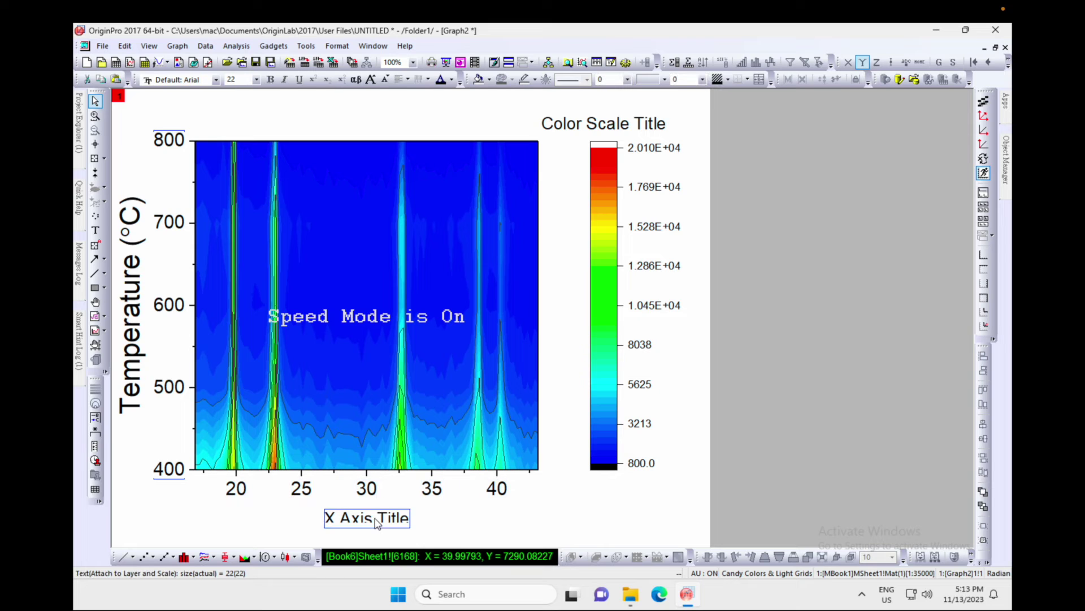
{"action": "double_click", "coordinate": [389, 522]}
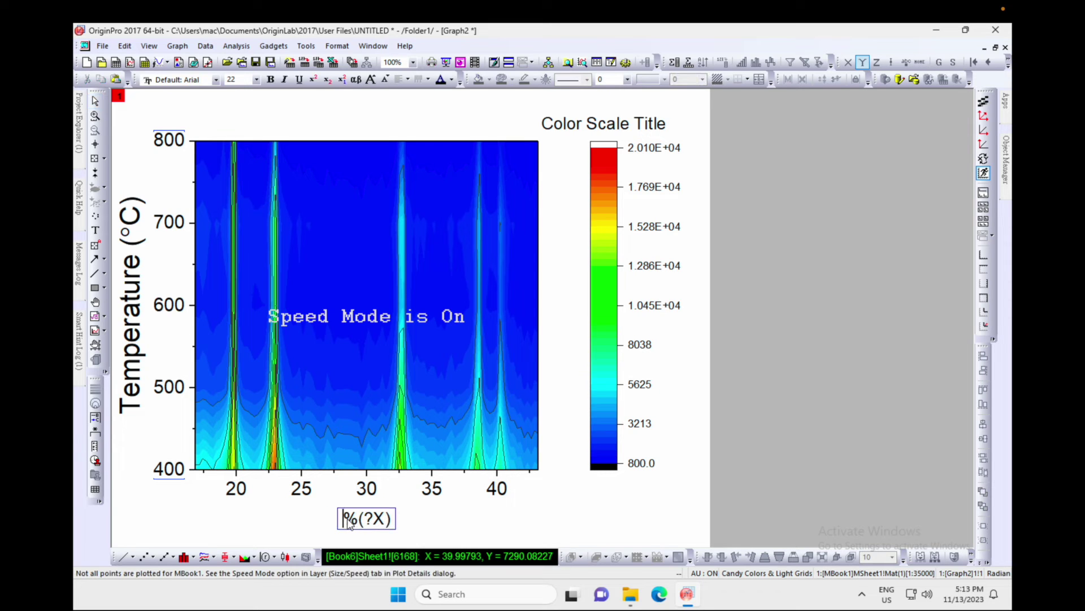
{"action": "left_click_drag", "start_coordinate": [349, 523], "coordinate": [399, 527]}
{"action": "type", "text": "2"}
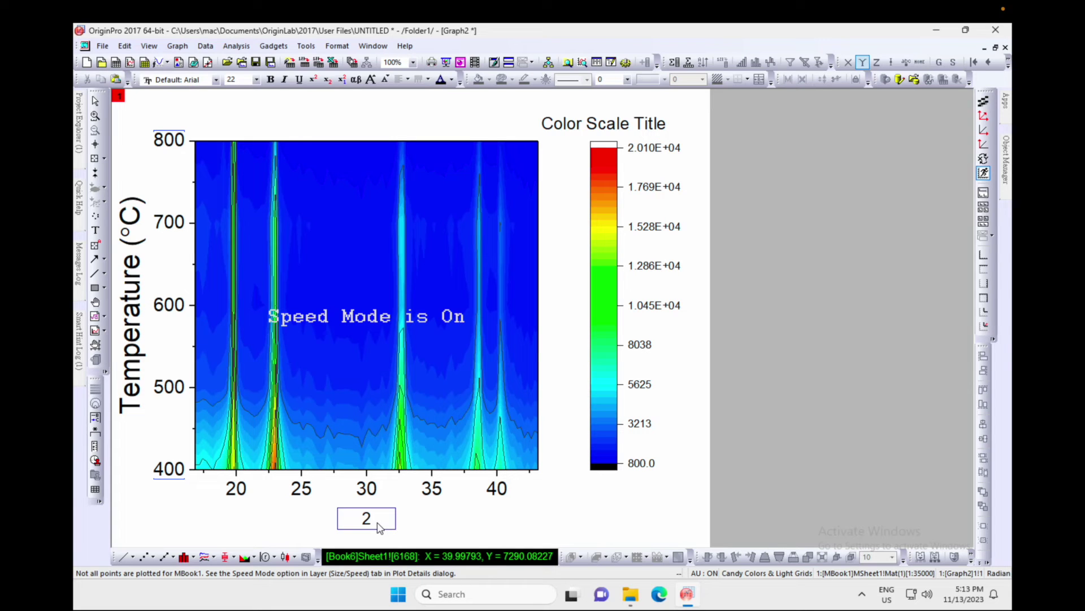
{"action": "type", "text": "()"}
{"action": "type", "text": "deg"}
{"action": "type", "text": "."}
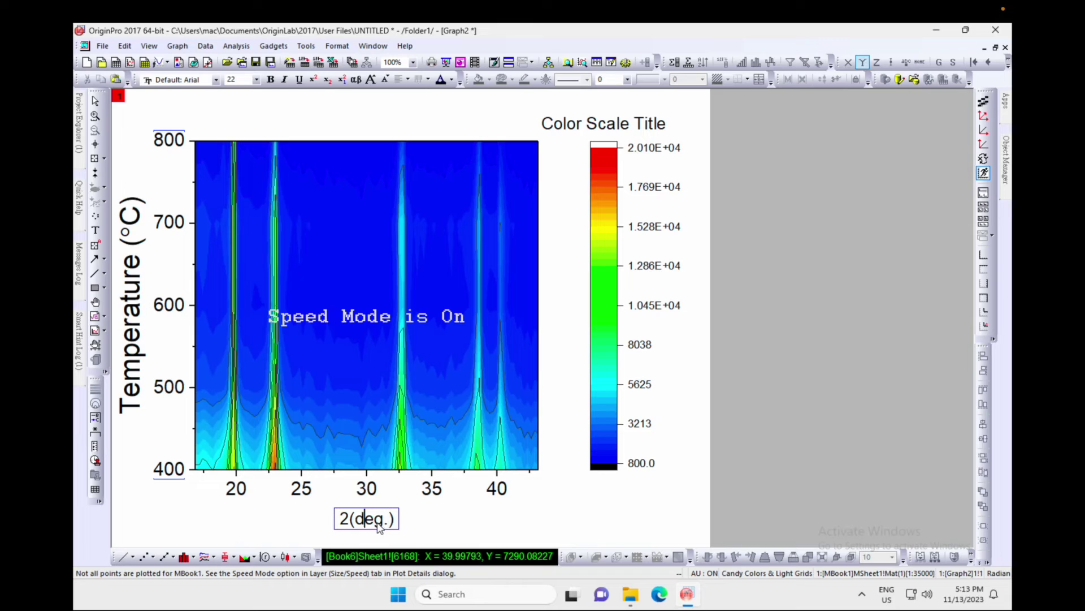
Step: Insert a theta symbol from the Symbol Map after the 2 in the X axis title and finish editing it
{"action": "right_click", "coordinate": [349, 524]}
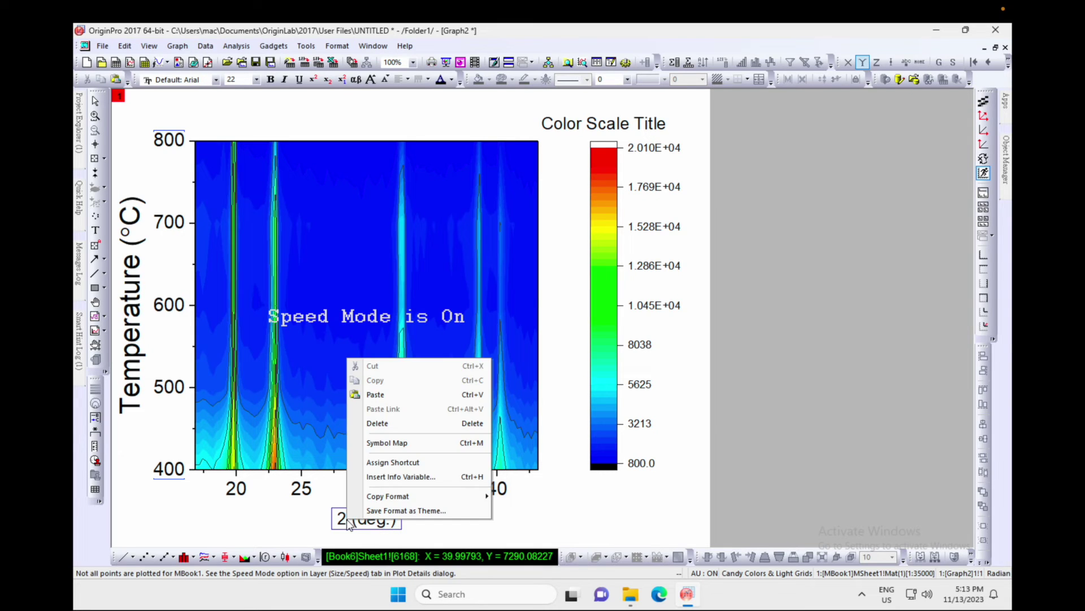
{"action": "left_click", "coordinate": [409, 443]}
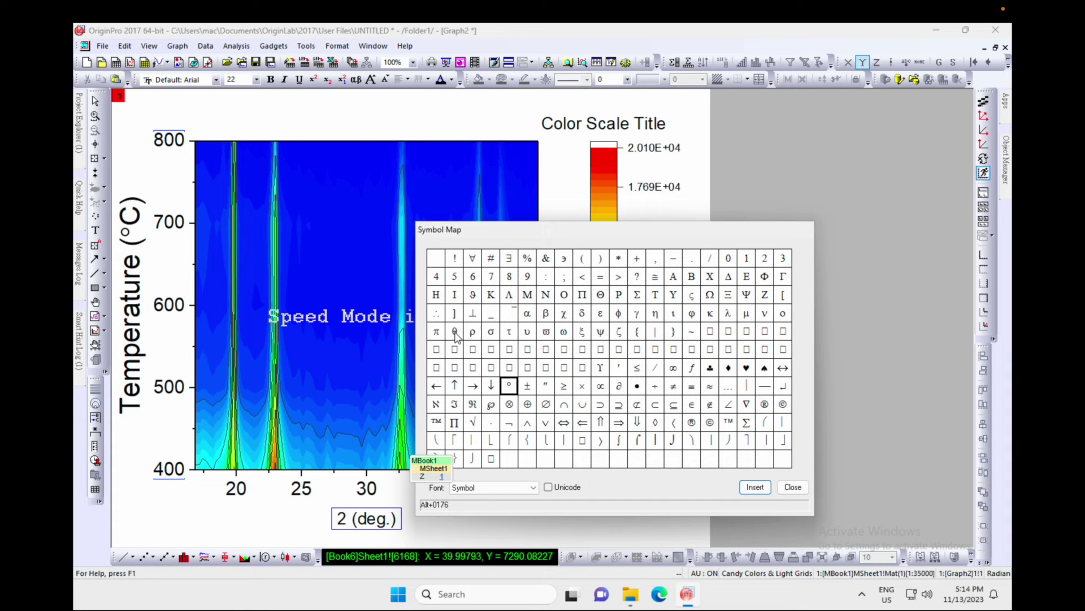
{"action": "left_click", "coordinate": [454, 332]}
{"action": "left_click", "coordinate": [756, 486]}
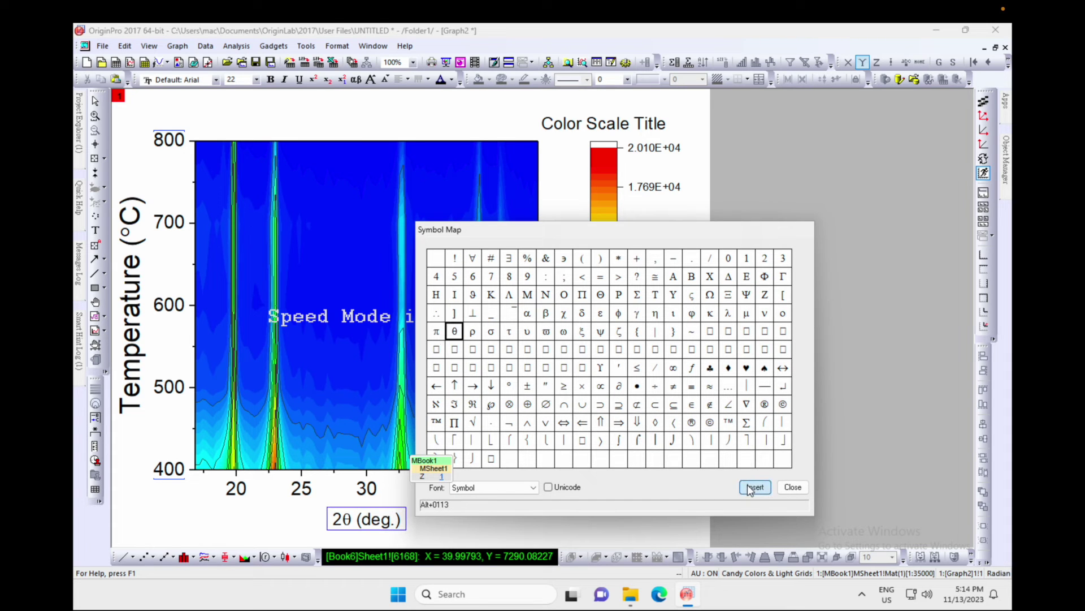
{"action": "left_click", "coordinate": [793, 487]}
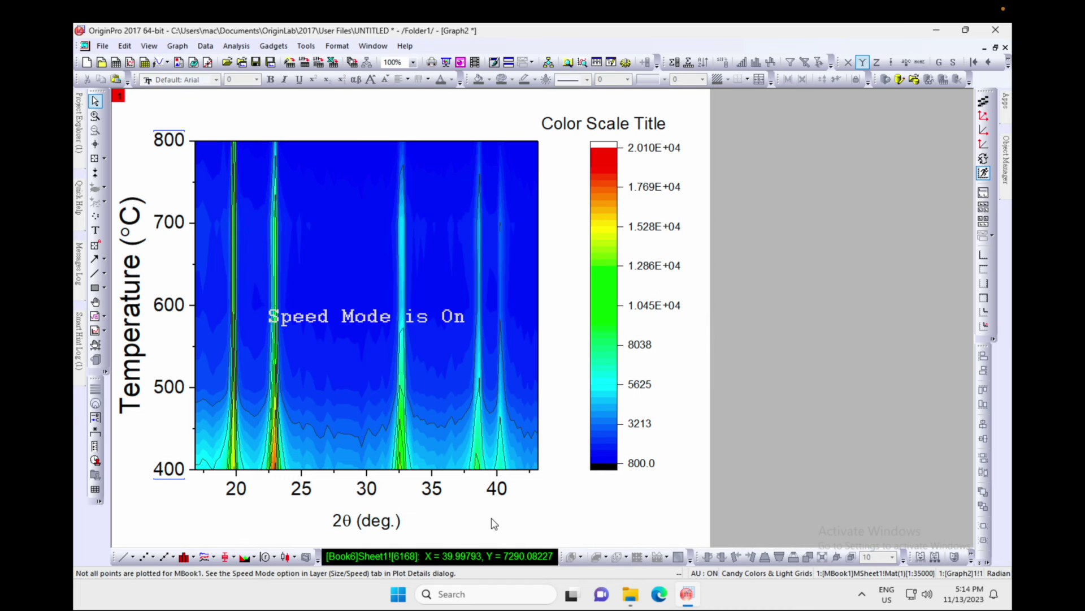
Step: Set the font size of the 2θ (deg.) axis title to 36 and shift the title slightly up and left
{"action": "left_click", "coordinate": [364, 528]}
{"action": "left_click", "coordinate": [240, 79]}
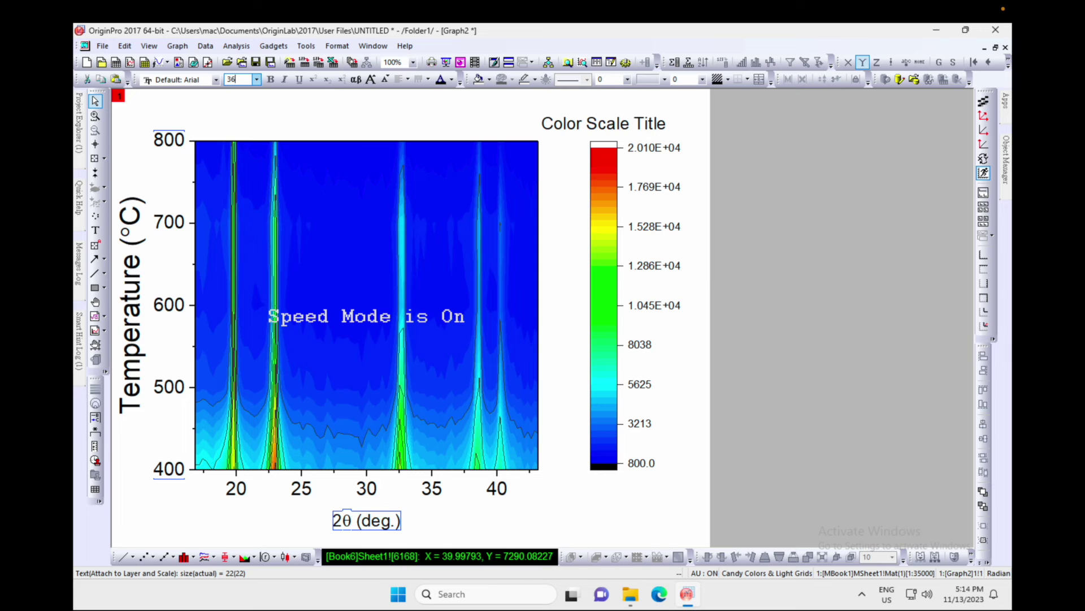
{"action": "type", "text": "36"}
{"action": "key", "text": "Return"}
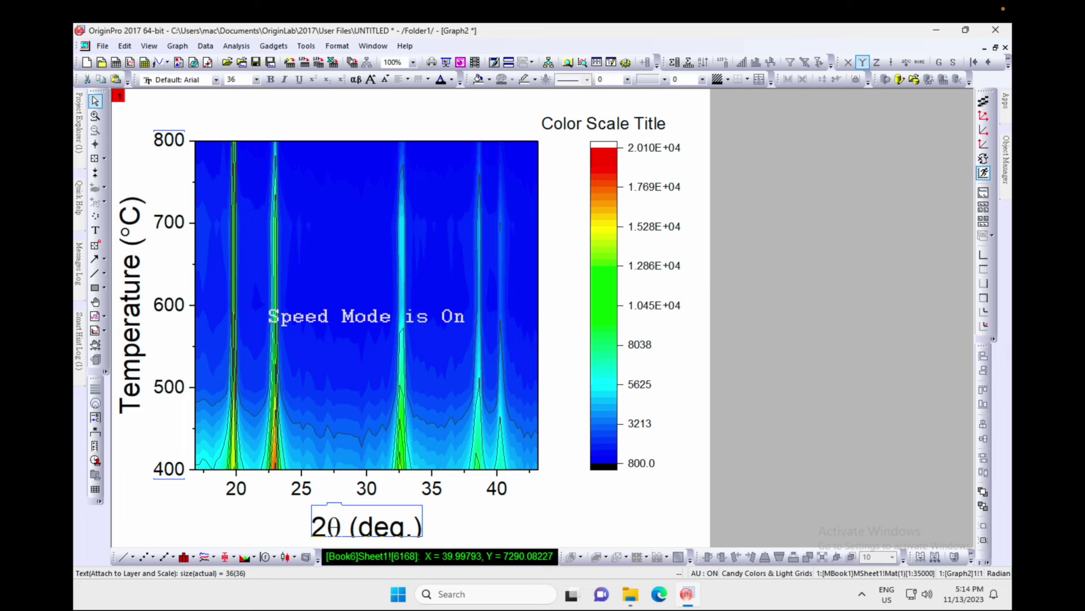
{"action": "left_click", "coordinate": [473, 526]}
{"action": "left_click_drag", "start_coordinate": [389, 531], "coordinate": [381, 524]}
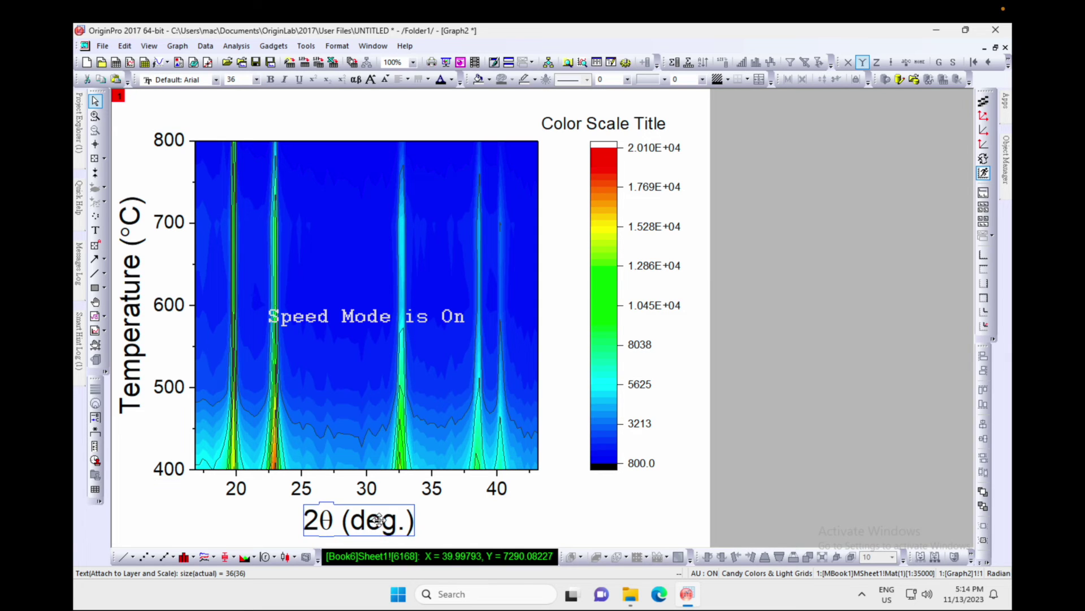
{"action": "left_click", "coordinate": [440, 520]}
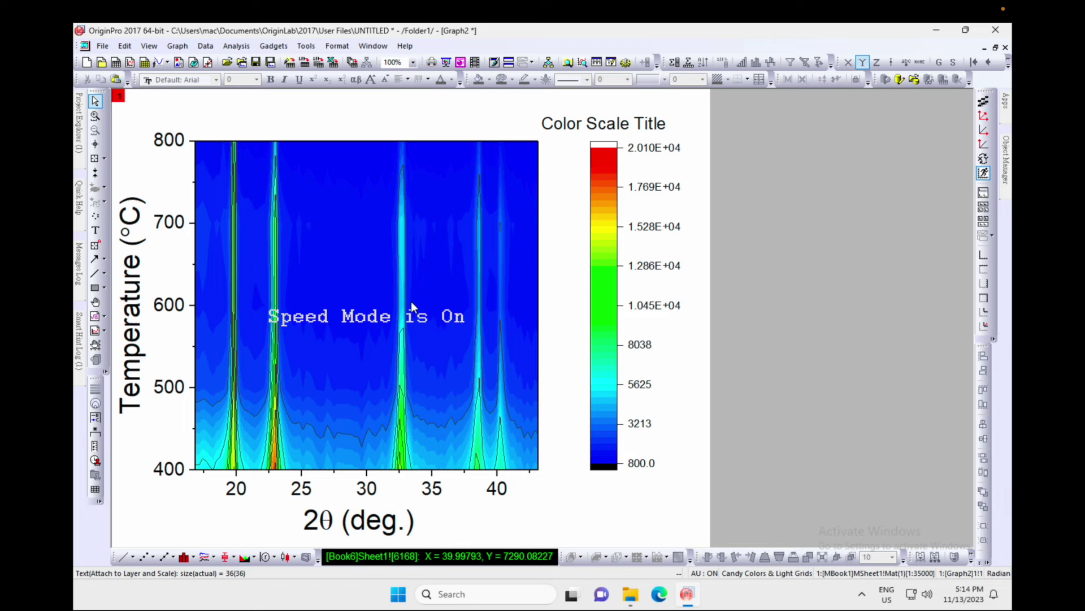
Step: Turn off showing contour lines on major levels only and hide all contour lines in the plot
{"action": "double_click", "coordinate": [450, 231]}
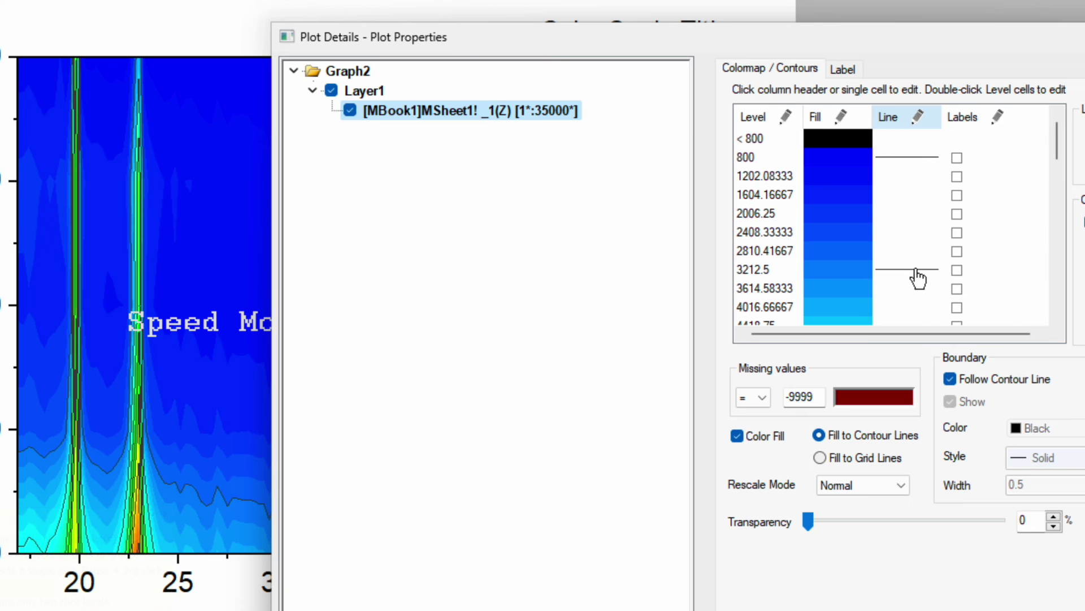
{"action": "left_click", "coordinate": [917, 116]}
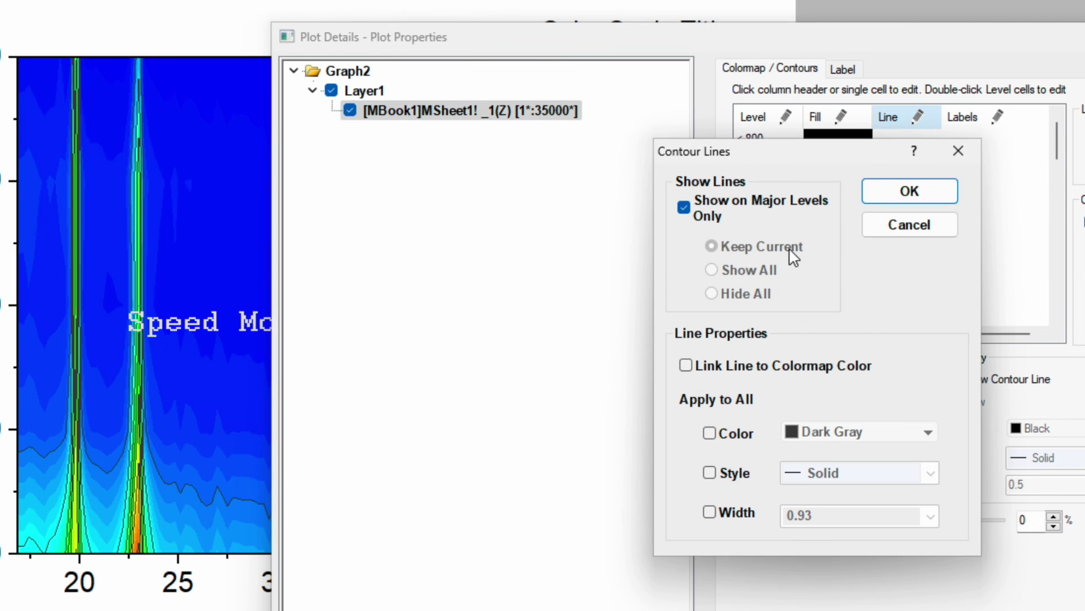
{"action": "left_click", "coordinate": [685, 207]}
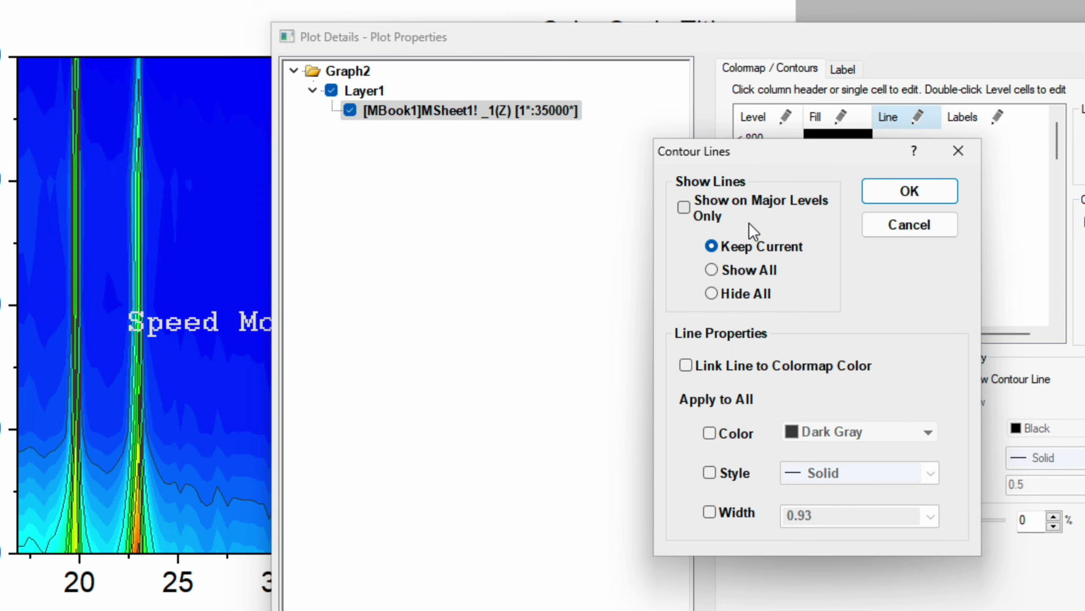
{"action": "left_click", "coordinate": [712, 294]}
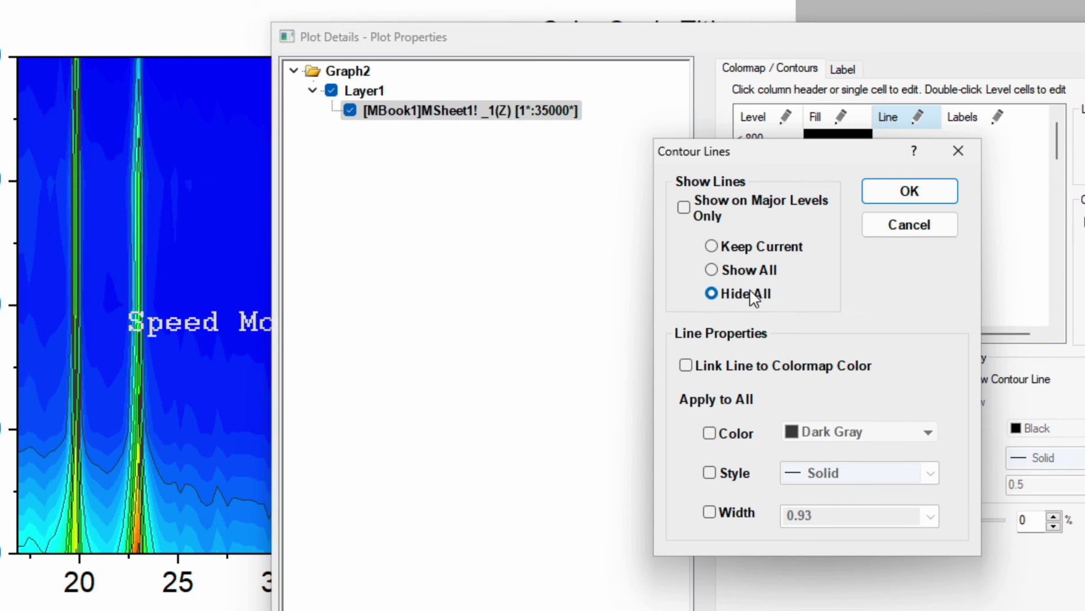
{"action": "left_click", "coordinate": [910, 195]}
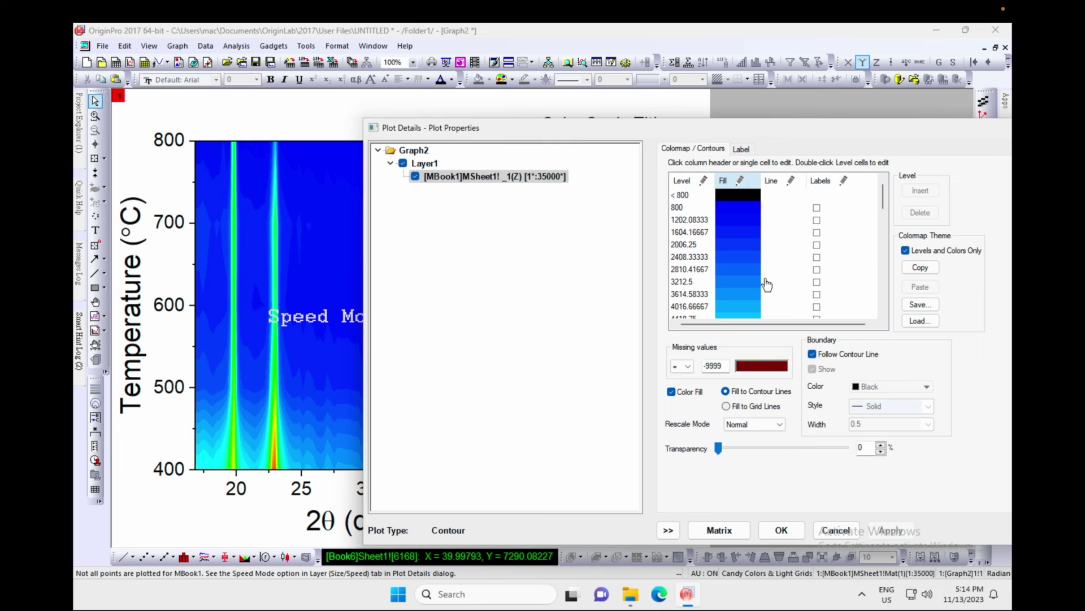
Step: Set the contour plot's label numbers to the Decimal:1000 format with 0 decimal places
{"action": "left_click", "coordinate": [742, 149]}
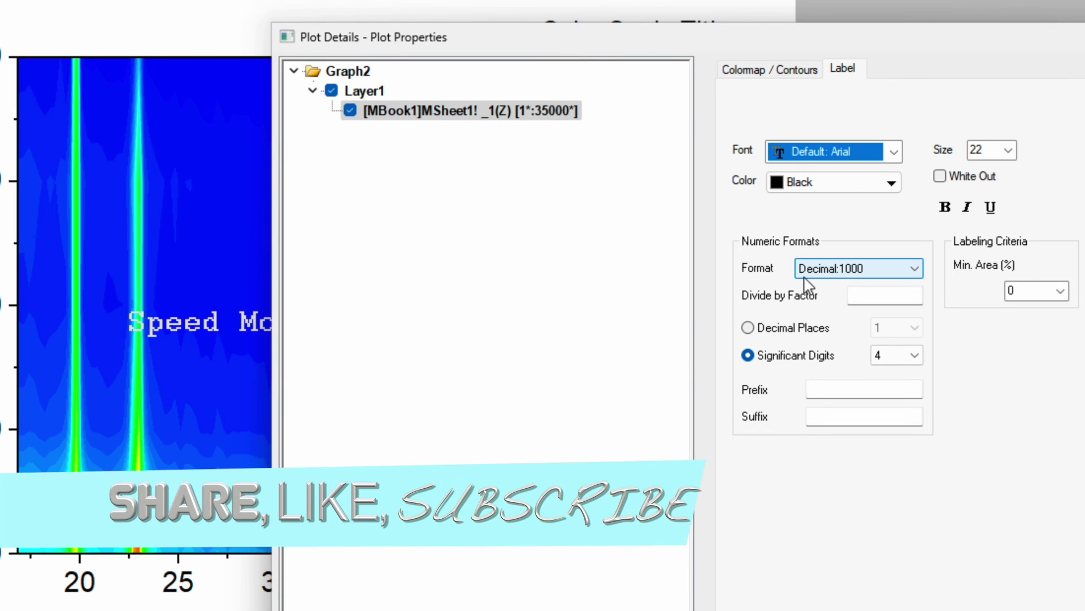
{"action": "left_click_drag", "start_coordinate": [910, 49], "coordinate": [865, 415]}
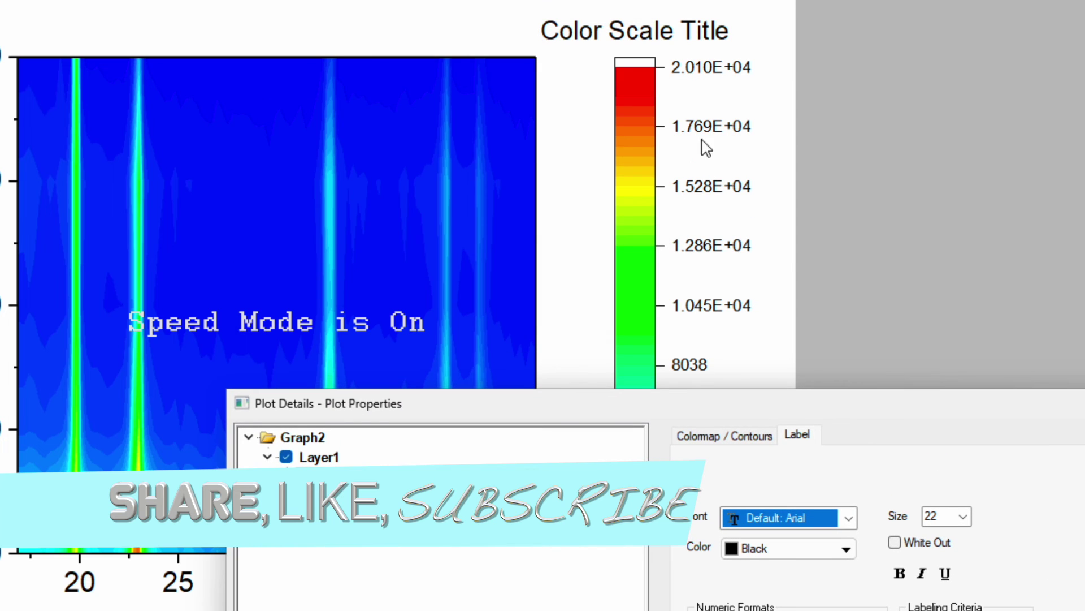
{"action": "left_click_drag", "start_coordinate": [861, 403], "coordinate": [882, 109]}
{"action": "left_click", "coordinate": [853, 339]}
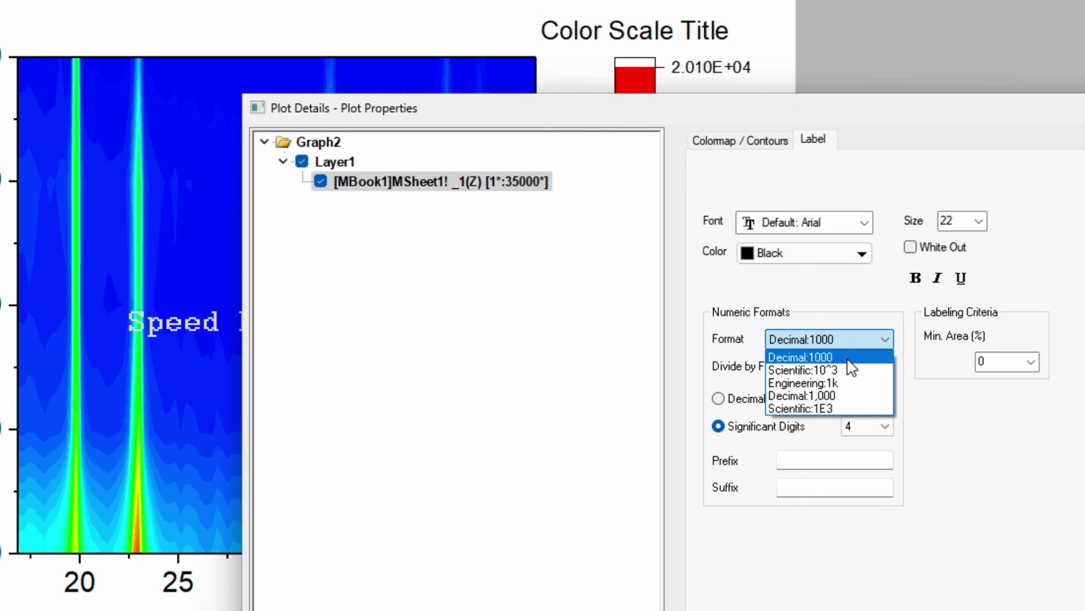
{"action": "left_click", "coordinate": [848, 362]}
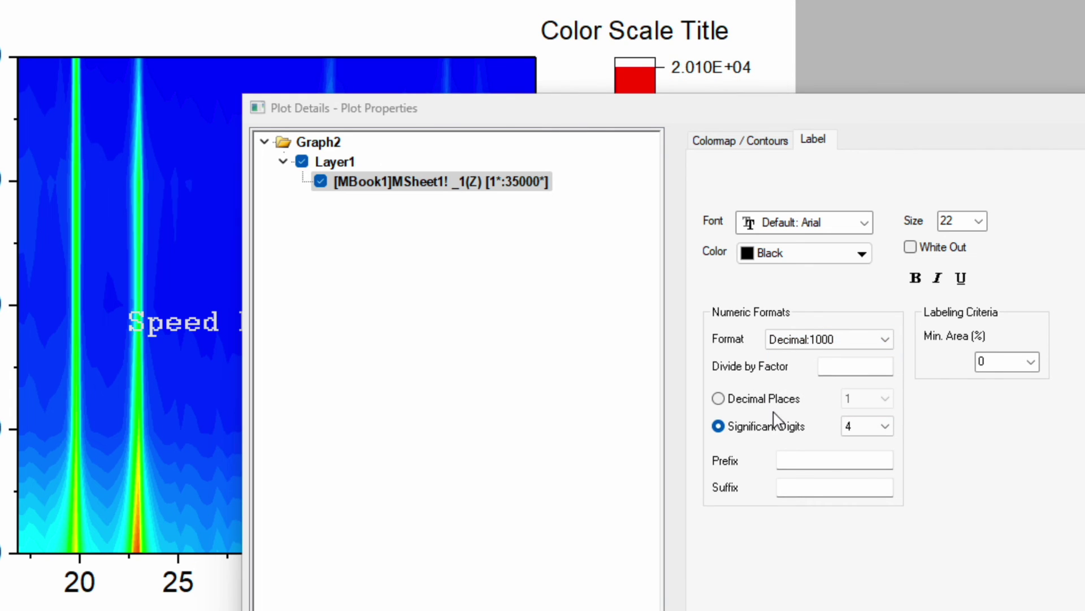
{"action": "left_click", "coordinate": [718, 399]}
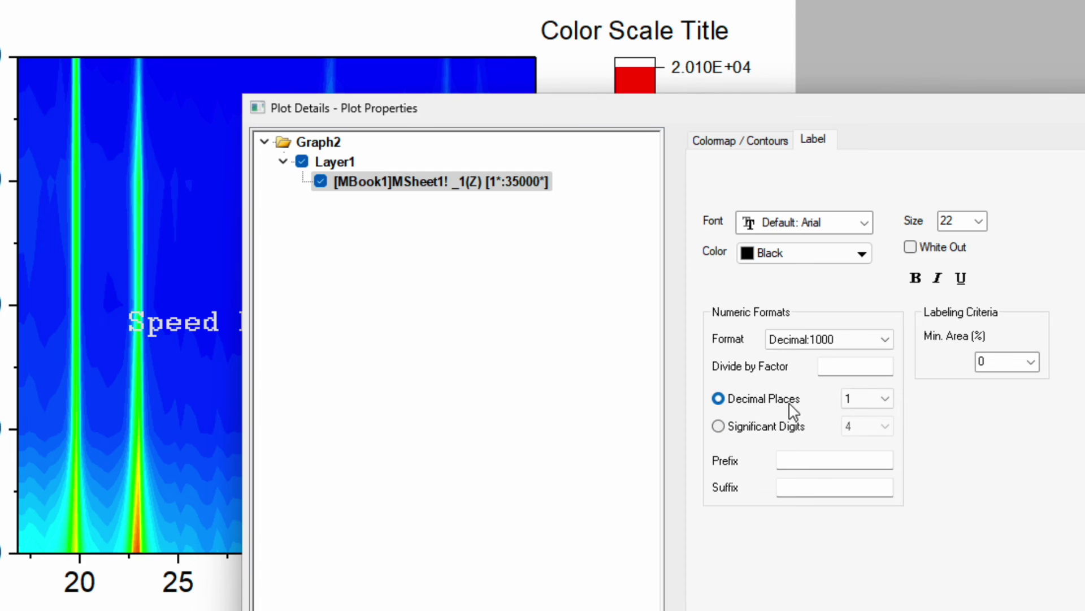
{"action": "left_click", "coordinate": [886, 400]}
{"action": "left_click", "coordinate": [876, 419]}
Step: Try dividing the contour plot's label values by a factor of 10000 and check the color scale
{"action": "left_click", "coordinate": [845, 365]}
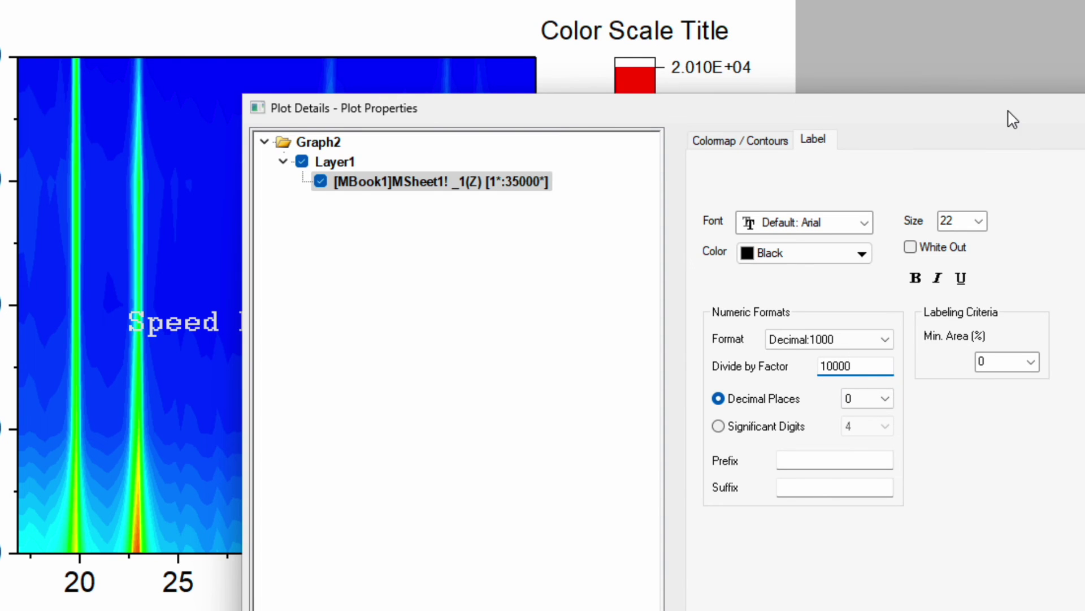
{"action": "left_click_drag", "start_coordinate": [1011, 120], "coordinate": [978, 68]}
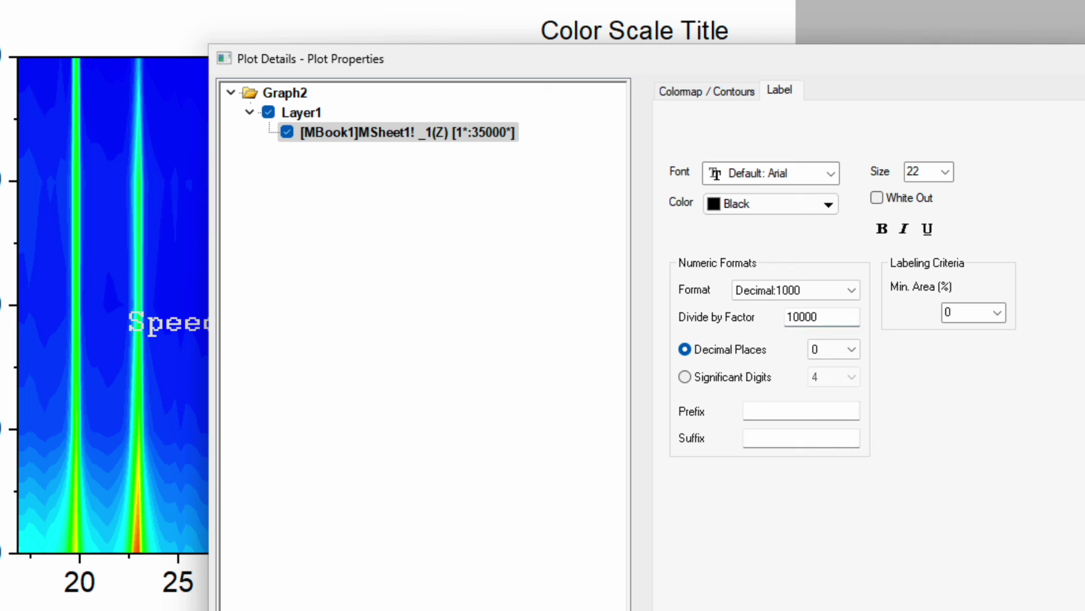
{"action": "left_click_drag", "start_coordinate": [925, 58], "coordinate": [833, 228]}
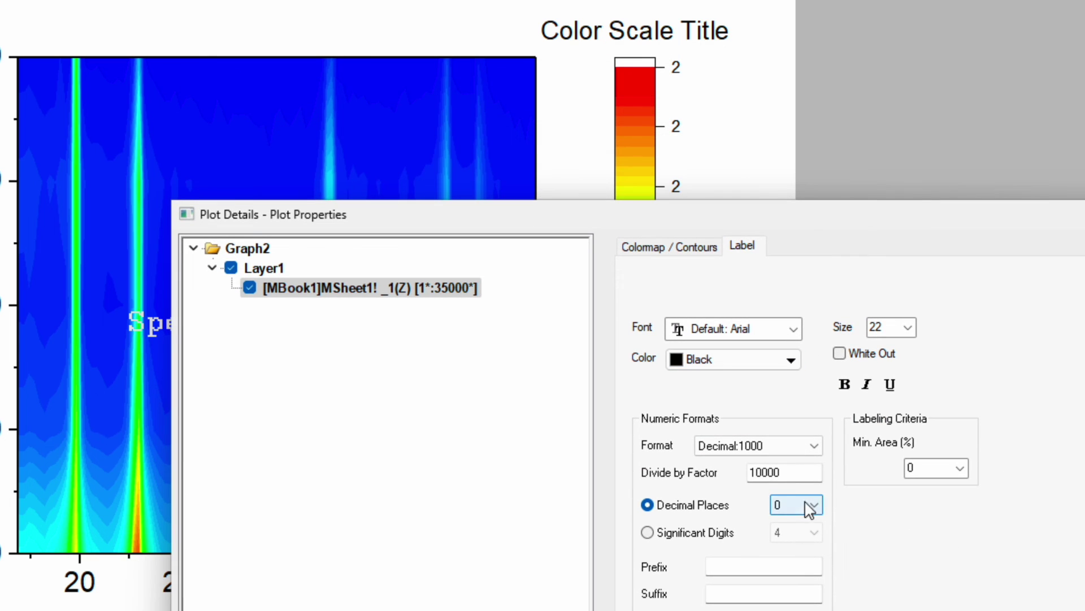
Step: Set the contour labels' Divide by Factor value to 1000 and apply it to the color scale
{"action": "left_click", "coordinate": [798, 472]}
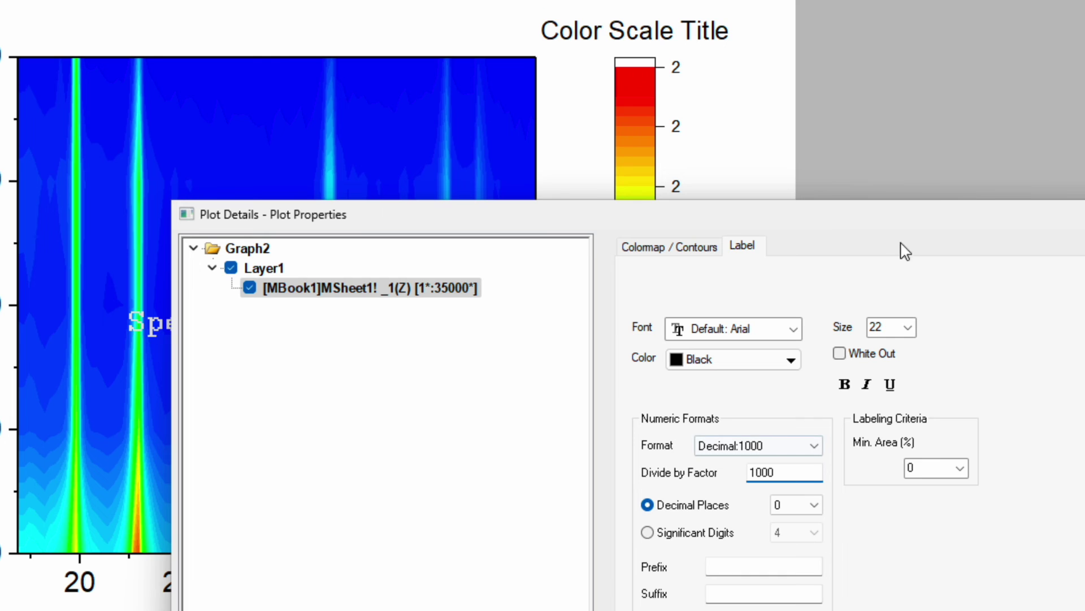
{"action": "left_click_drag", "start_coordinate": [911, 230], "coordinate": [470, 121]}
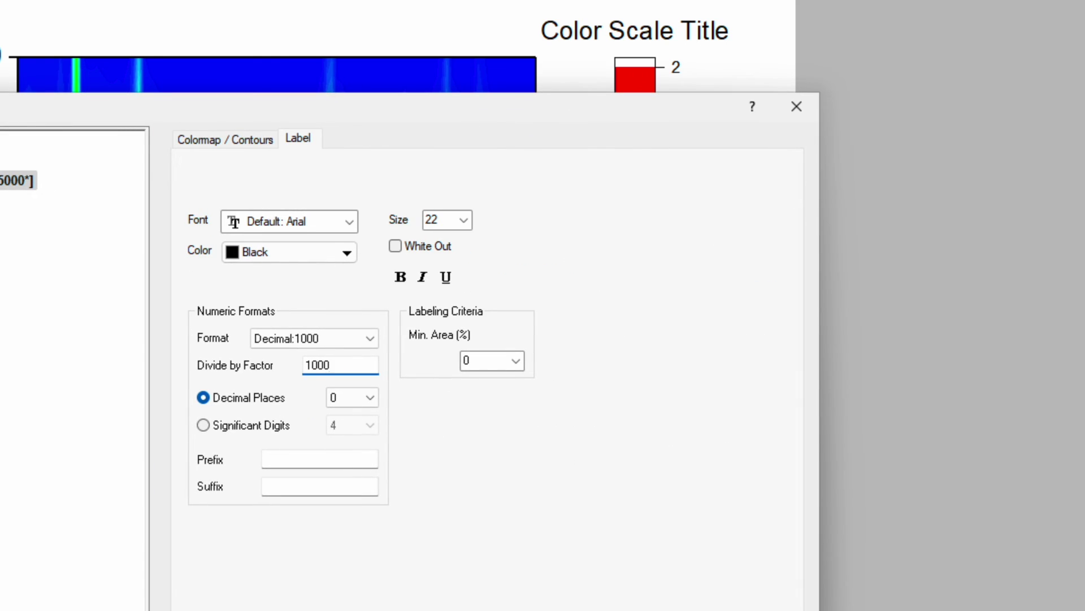
{"action": "left_click_drag", "start_coordinate": [632, 119], "coordinate": [891, 225]}
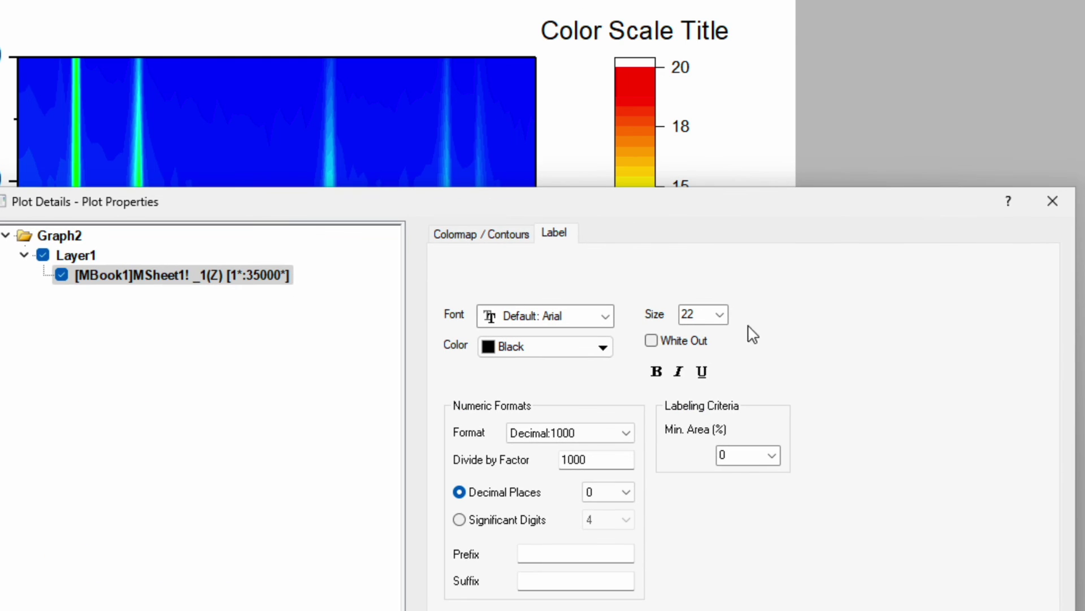
Step: Set the contour label font size to 18 and confirm the plot properties
{"action": "left_click", "coordinate": [719, 315]}
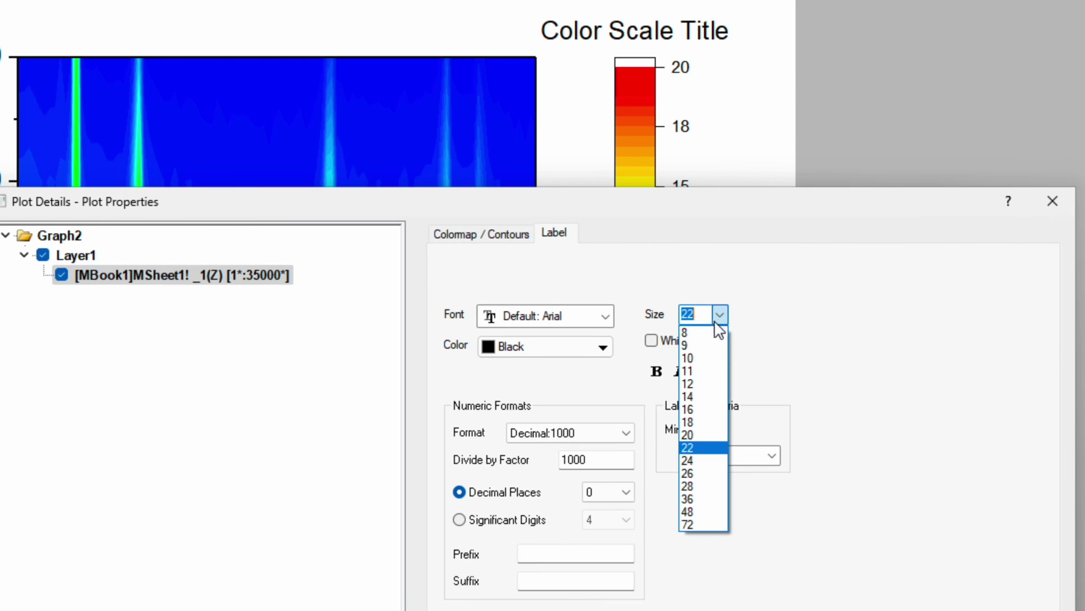
{"action": "left_click", "coordinate": [695, 423]}
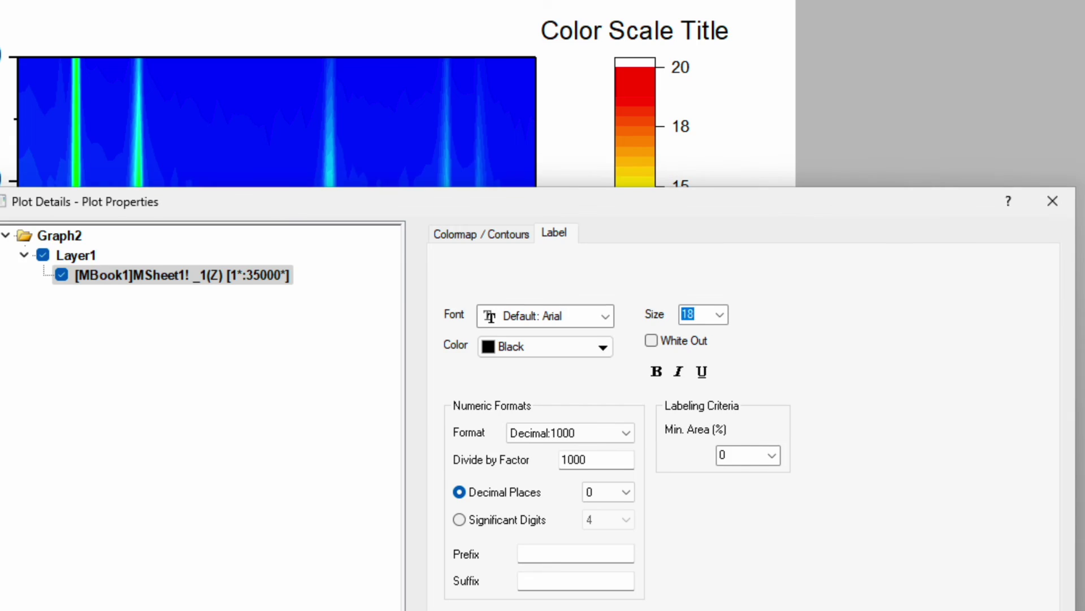
{"action": "left_click_drag", "start_coordinate": [751, 216], "coordinate": [846, 39]}
{"action": "left_click", "coordinate": [783, 605]}
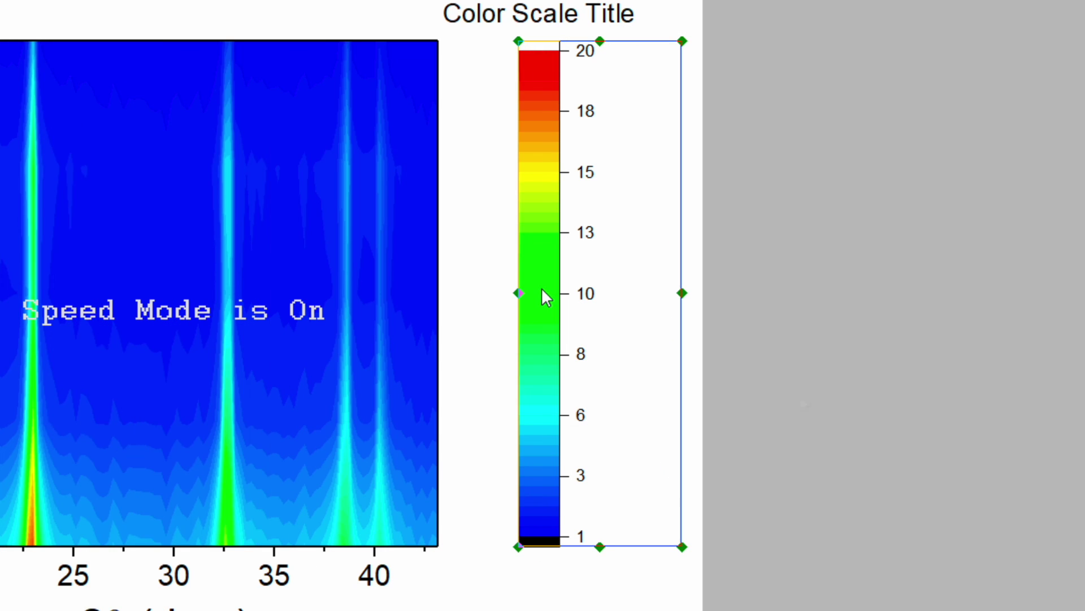
Step: In the color scale's layout settings, set the color bar thickness to 30 and the label offset from the bar edge to 20
{"action": "double_click", "coordinate": [539, 257]}
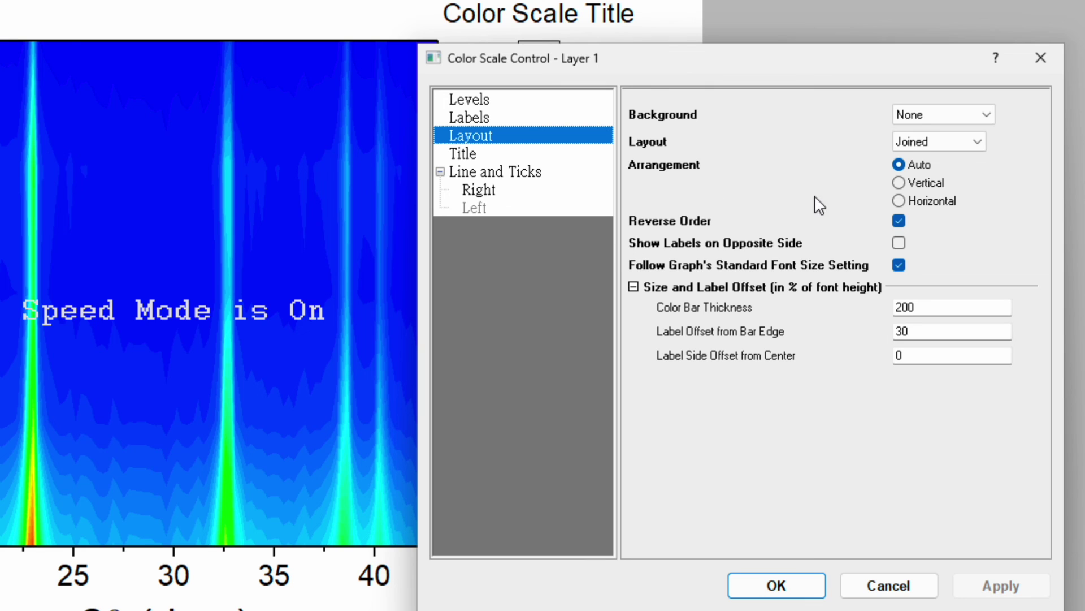
{"action": "double_click", "coordinate": [930, 304]}
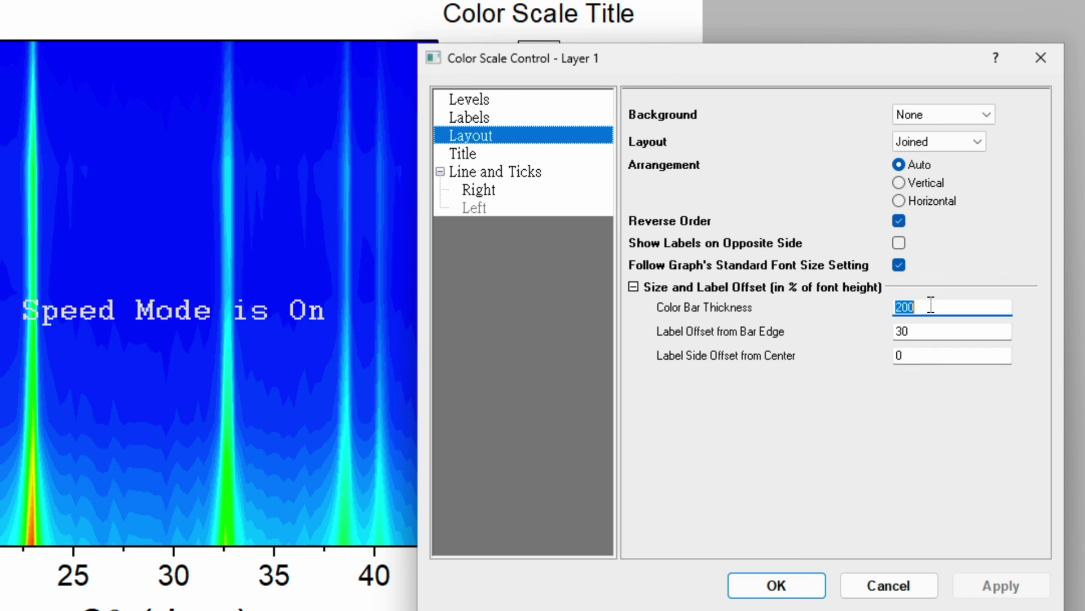
{"action": "type", "text": "30"}
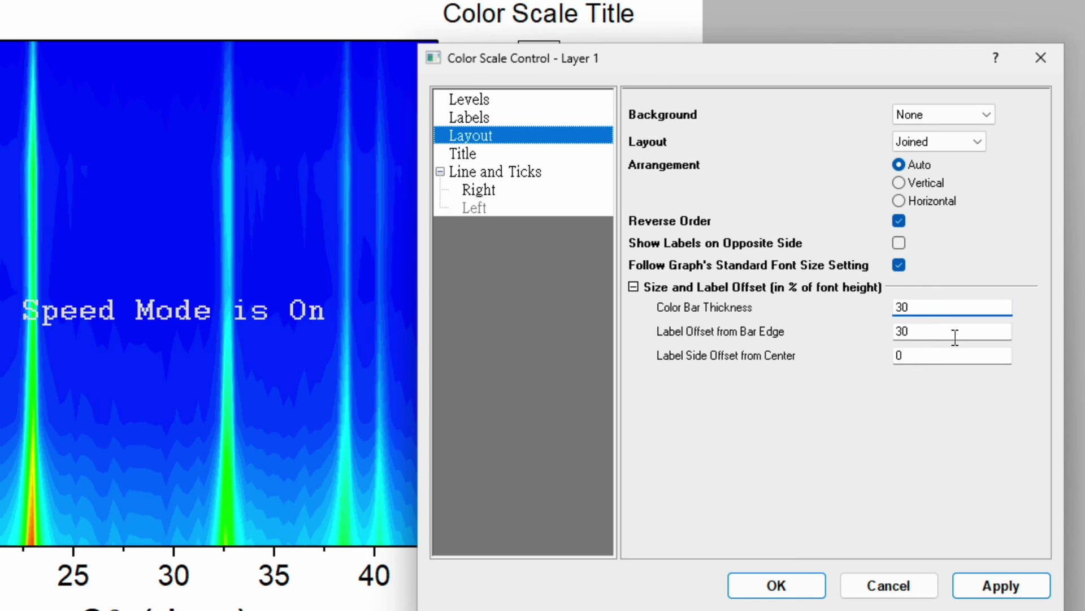
{"action": "double_click", "coordinate": [927, 330]}
{"action": "type", "text": "2"}
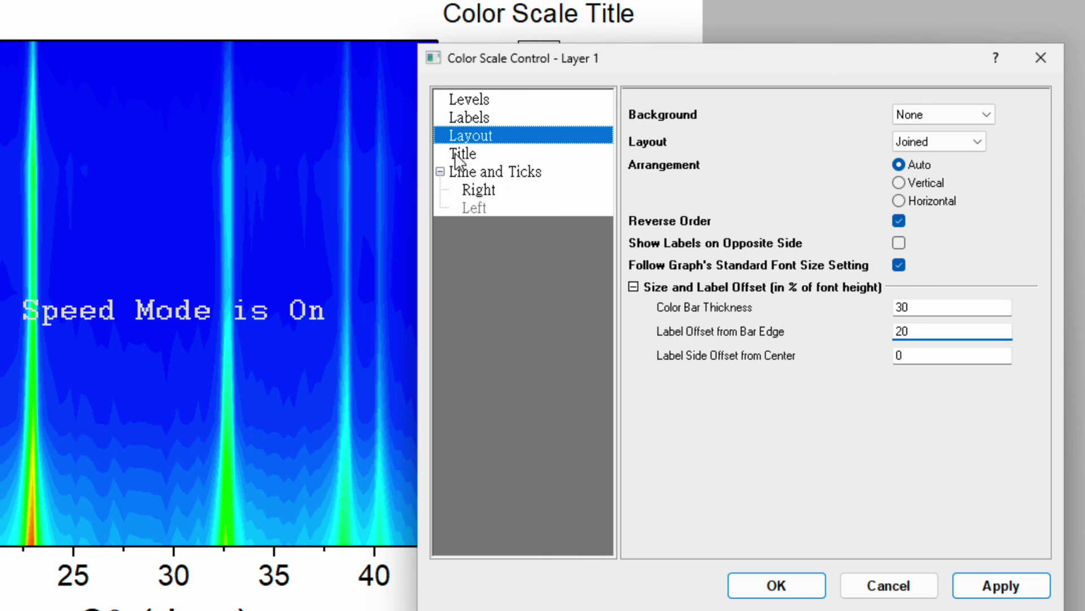
Step: Apply the color scale layout with a label offset of 20 and move the color scale against the contour plot's right edge
{"action": "type", "text": "0"}
{"action": "left_click", "coordinate": [986, 583]}
{"action": "left_click_drag", "start_coordinate": [778, 67], "coordinate": [636, 110]}
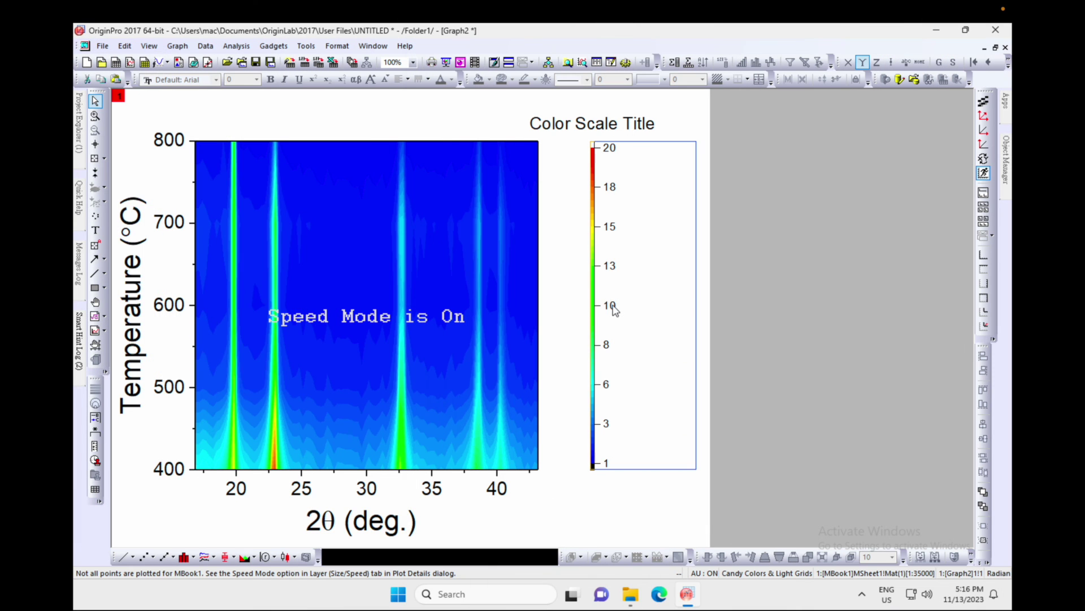
{"action": "left_click_drag", "start_coordinate": [599, 303], "coordinate": [568, 303]}
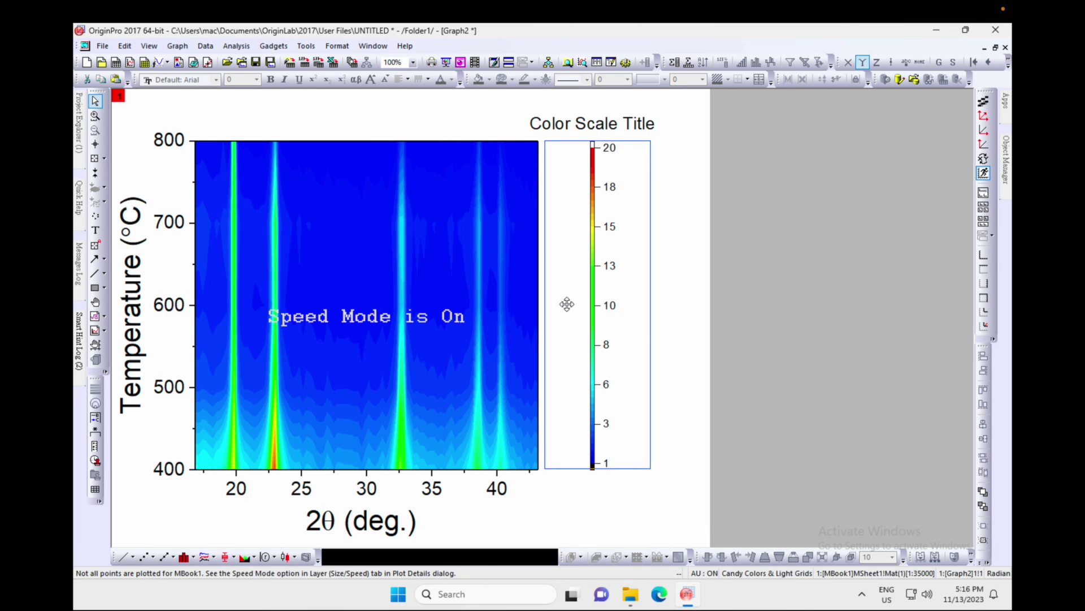
{"action": "left_click_drag", "start_coordinate": [651, 303], "coordinate": [579, 312]}
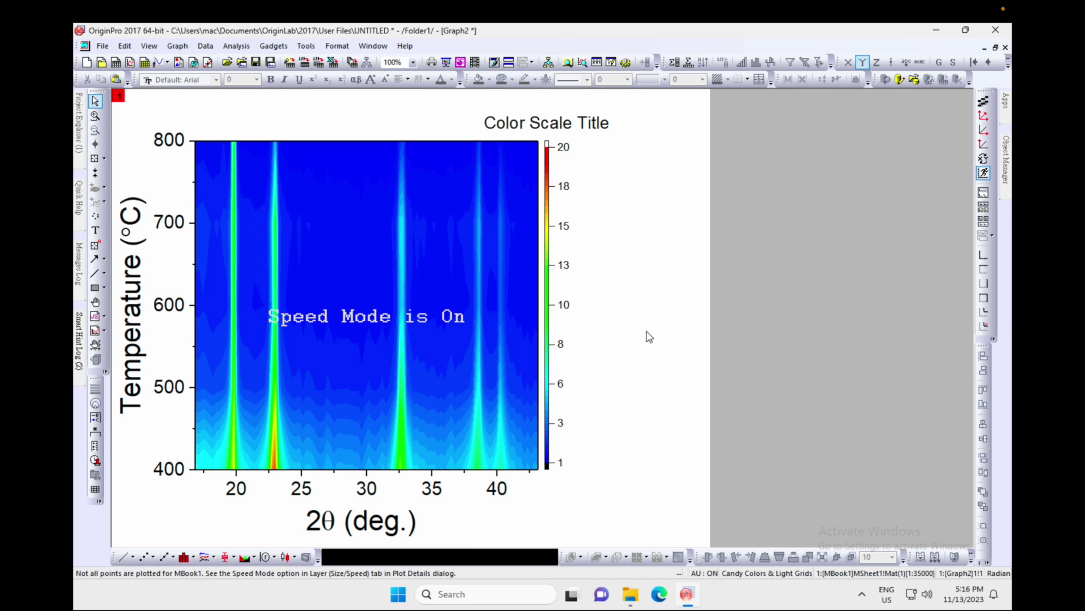
Step: Delete the placeholder title text above the color scale
{"action": "left_click", "coordinate": [578, 126]}
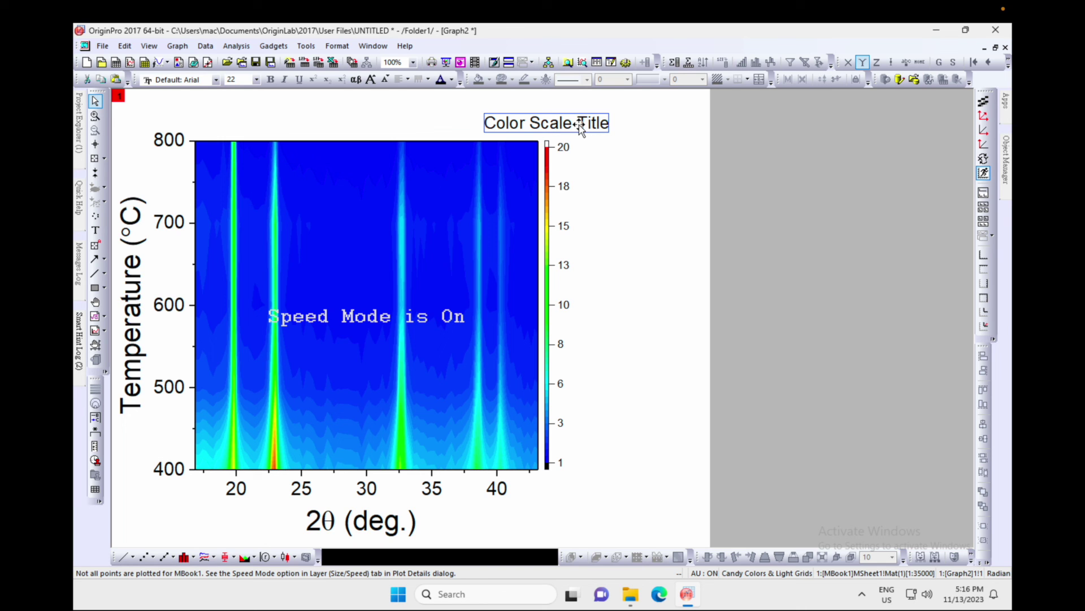
{"action": "double_click", "coordinate": [564, 123]}
{"action": "left_click_drag", "start_coordinate": [500, 124], "coordinate": [619, 125]}
{"action": "key", "text": "Delete"}
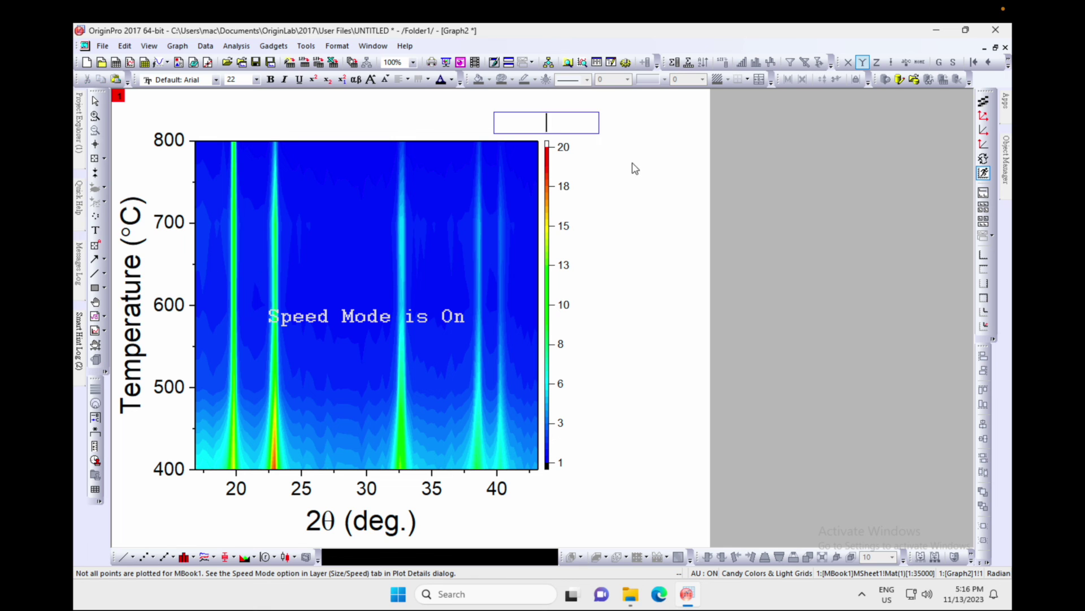
{"action": "left_click", "coordinate": [671, 215]}
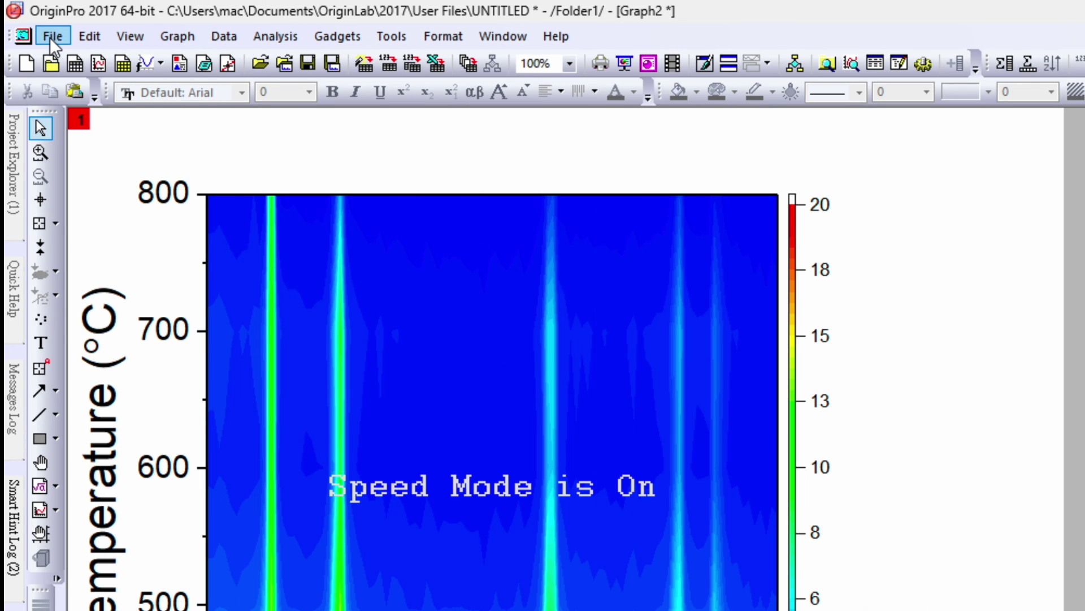
Step: Set up a graph export of the active page as a JPEG image with the file name 3D plot
{"action": "left_click", "coordinate": [51, 36]}
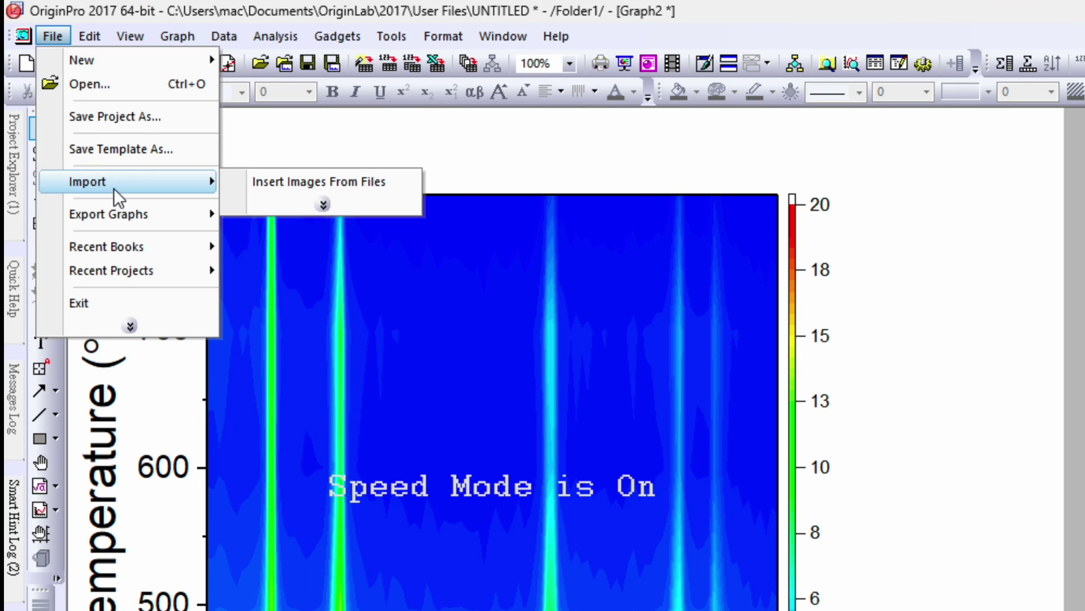
{"action": "mouse_move", "coordinate": [129, 214]}
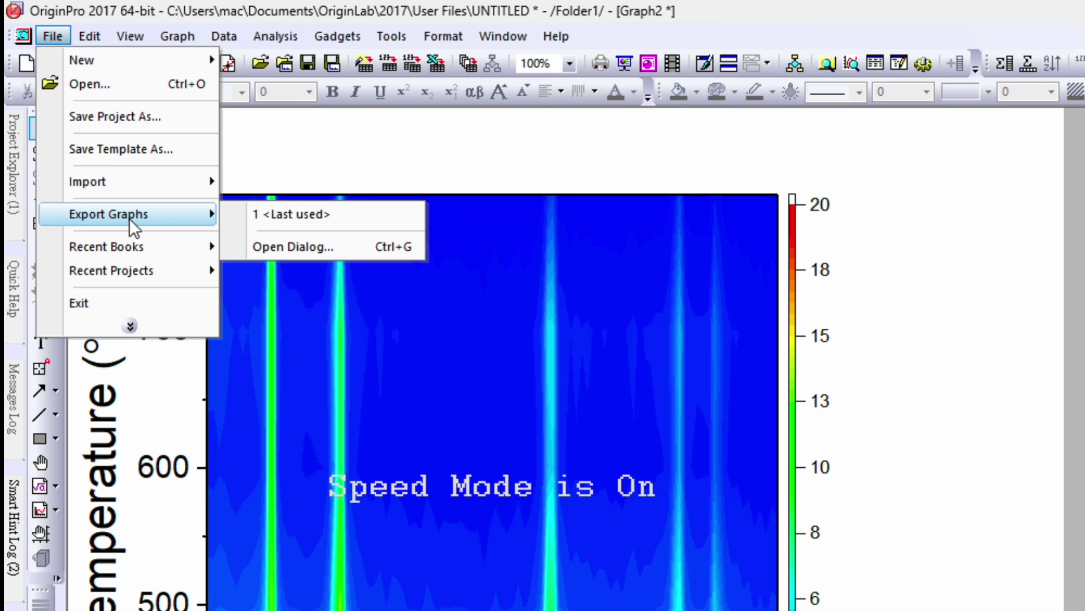
{"action": "left_click", "coordinate": [292, 248]}
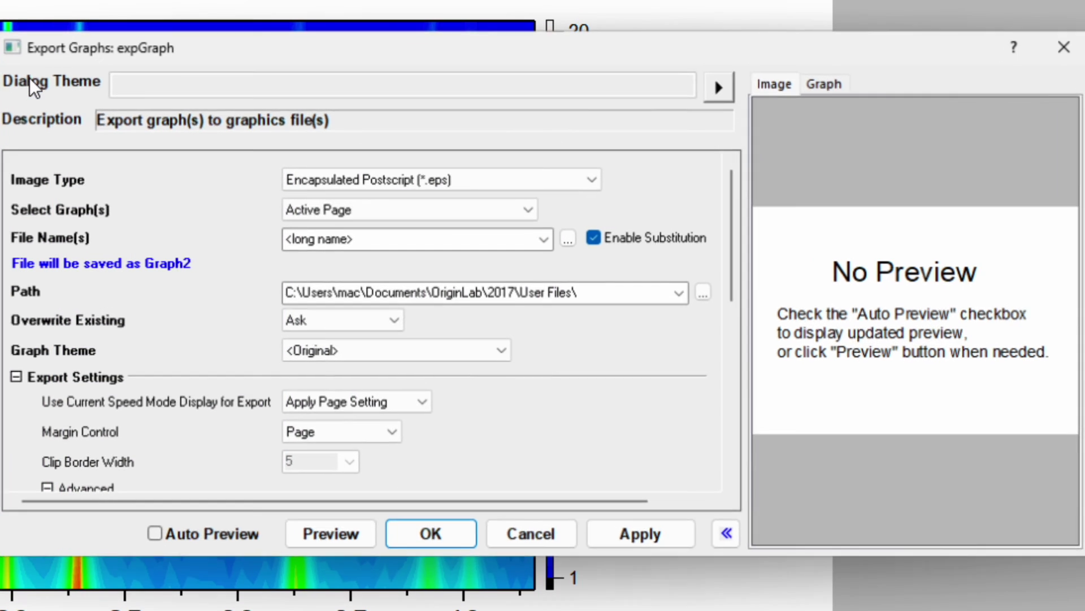
{"action": "left_click", "coordinate": [418, 184]}
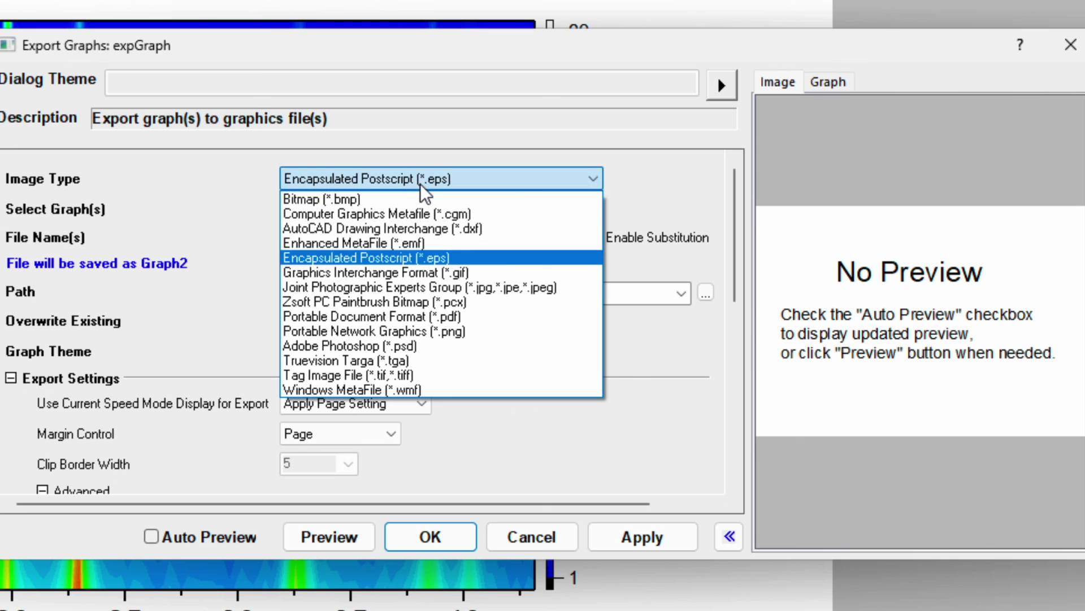
{"action": "left_click", "coordinate": [501, 287]}
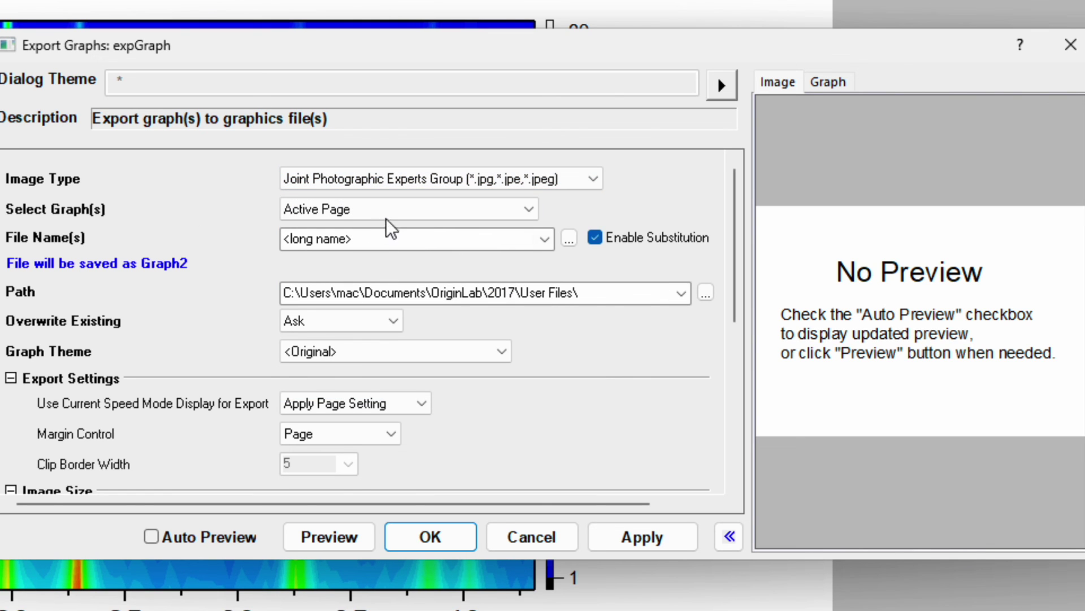
{"action": "left_click", "coordinate": [381, 242]}
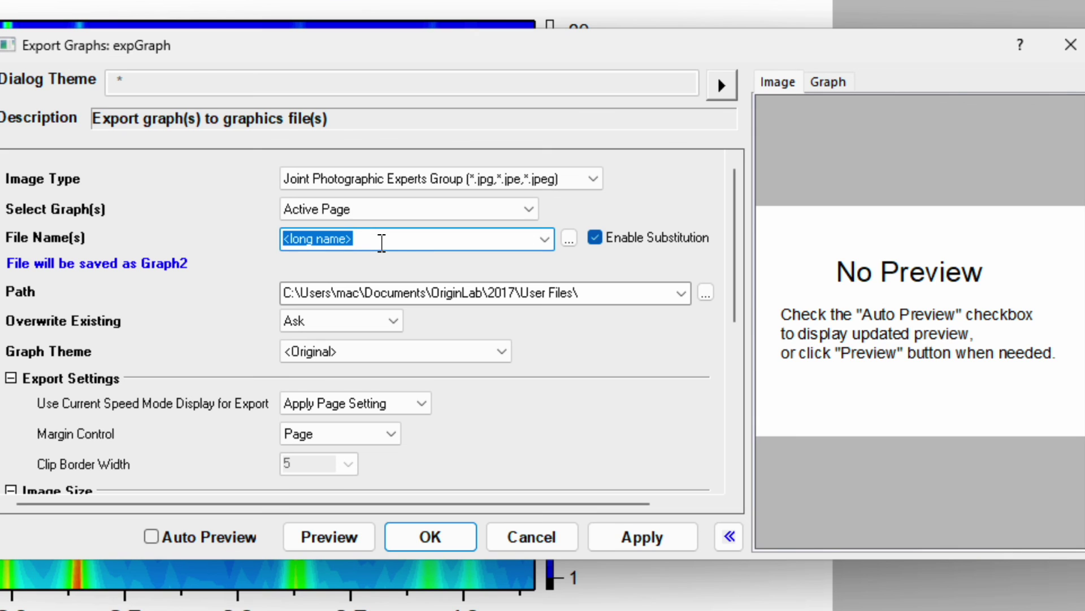
{"action": "type", "text": "3D plot"}
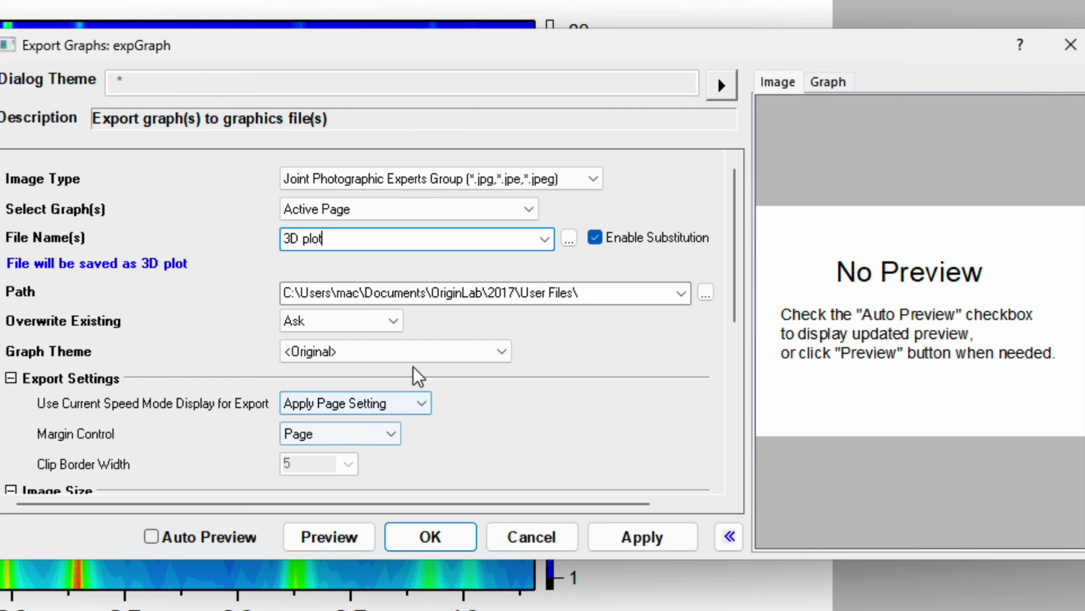
Step: Set the export path to the Desktop folder and the JPG resolution to 600 DPI
{"action": "left_click", "coordinate": [705, 292]}
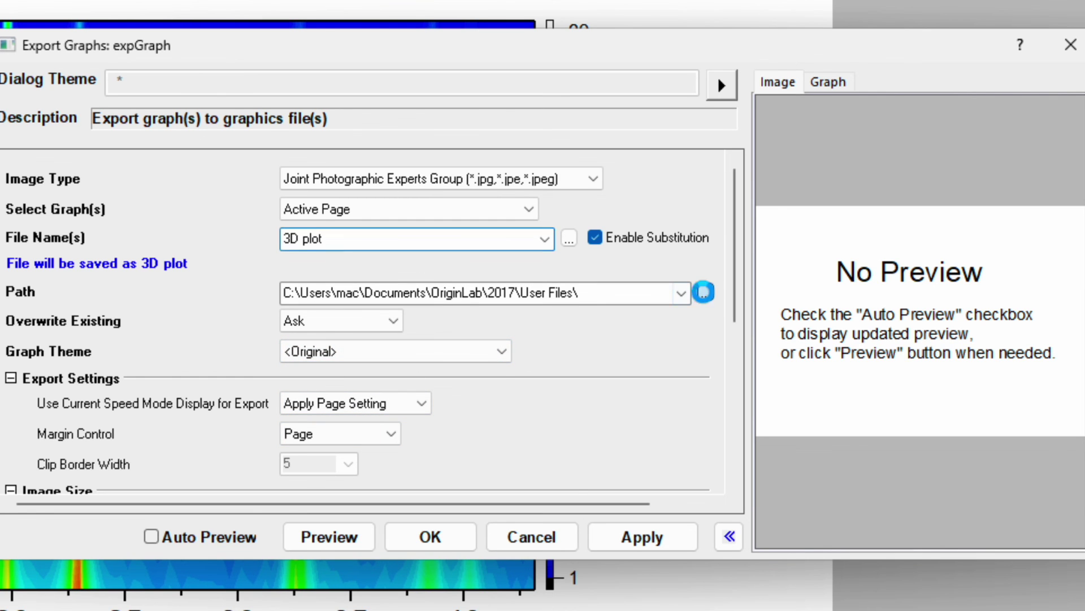
{"action": "left_click", "coordinate": [428, 228]}
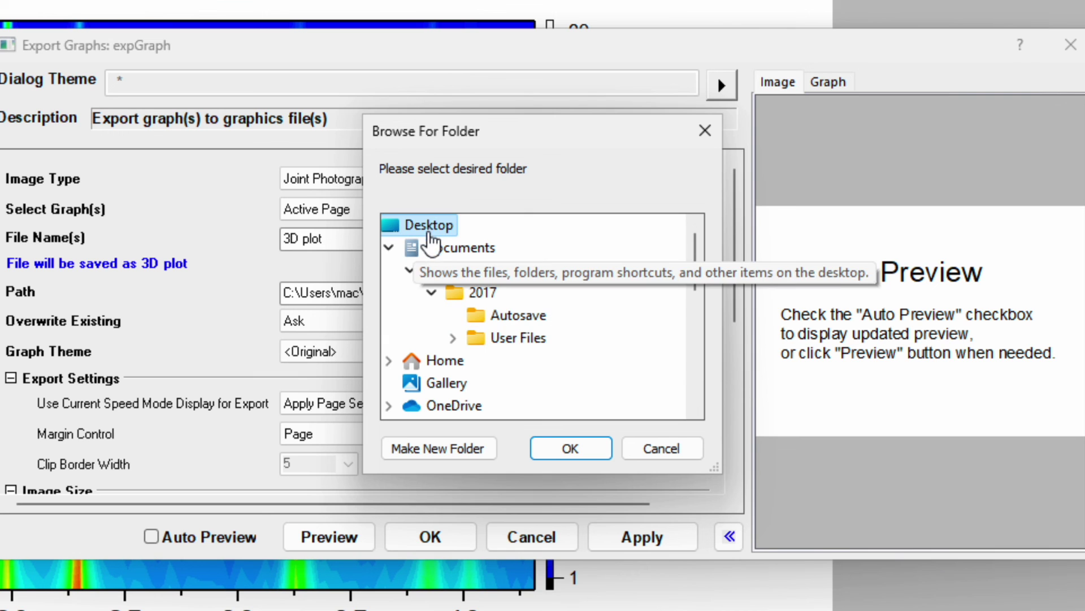
{"action": "left_click", "coordinate": [572, 448]}
{"action": "left_click_drag", "start_coordinate": [741, 273], "coordinate": [751, 454]}
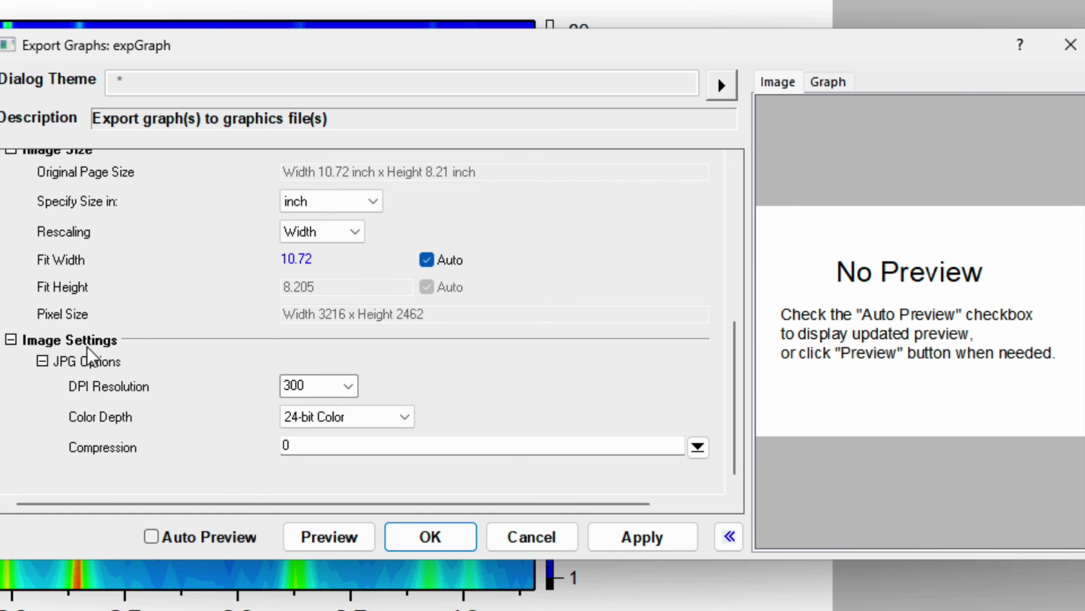
{"action": "left_click", "coordinate": [348, 390]}
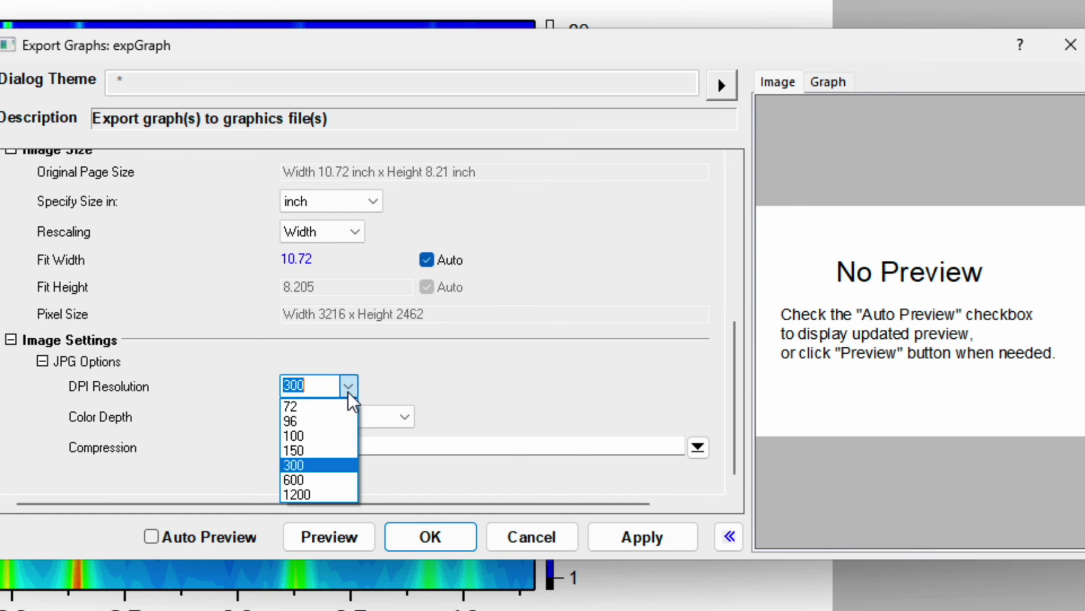
{"action": "left_click", "coordinate": [310, 478]}
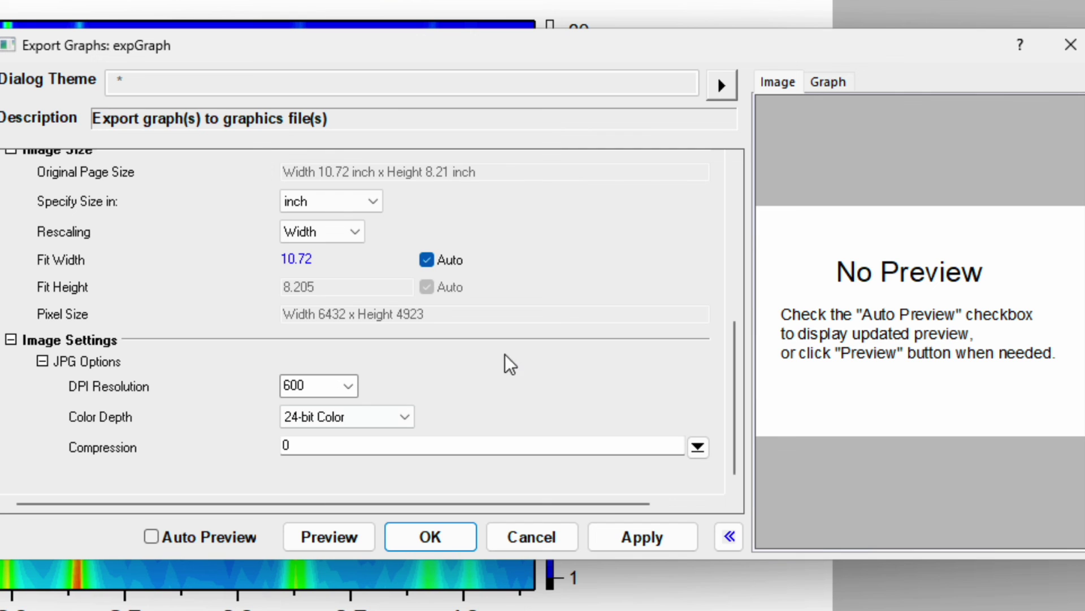